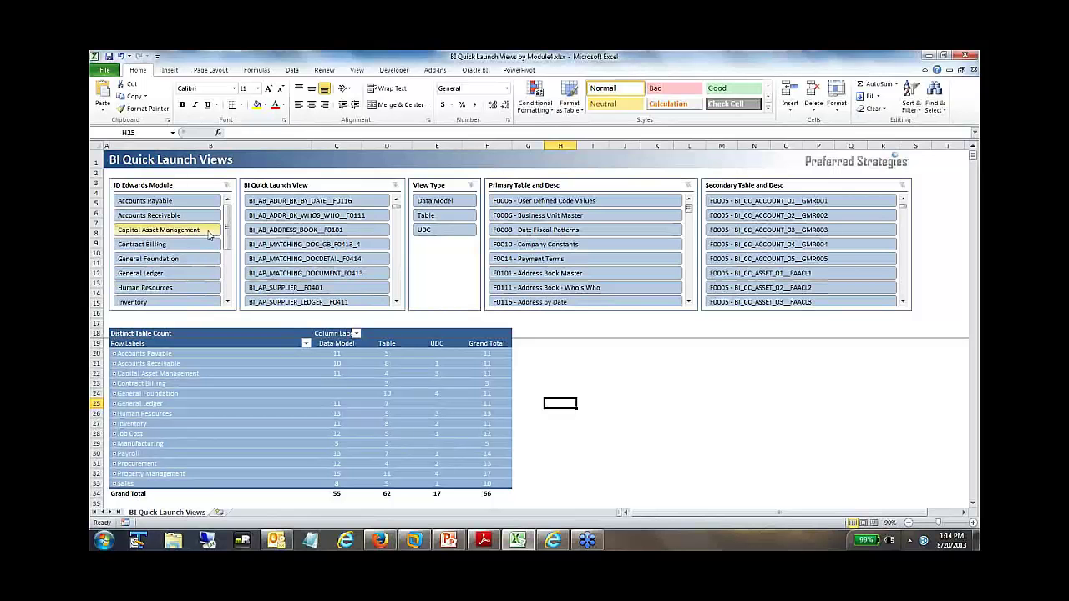
# - Filter the pivot to Data Model views, briefly expanding Accounts Payable and DM_AP_MATCHING_DOCUMENT_F0414
pyautogui.moveTo(228, 232)
pyautogui.mouseDown()
pyautogui.moveTo(230, 252)
pyautogui.moveTo(228, 227)
pyautogui.mouseUp()
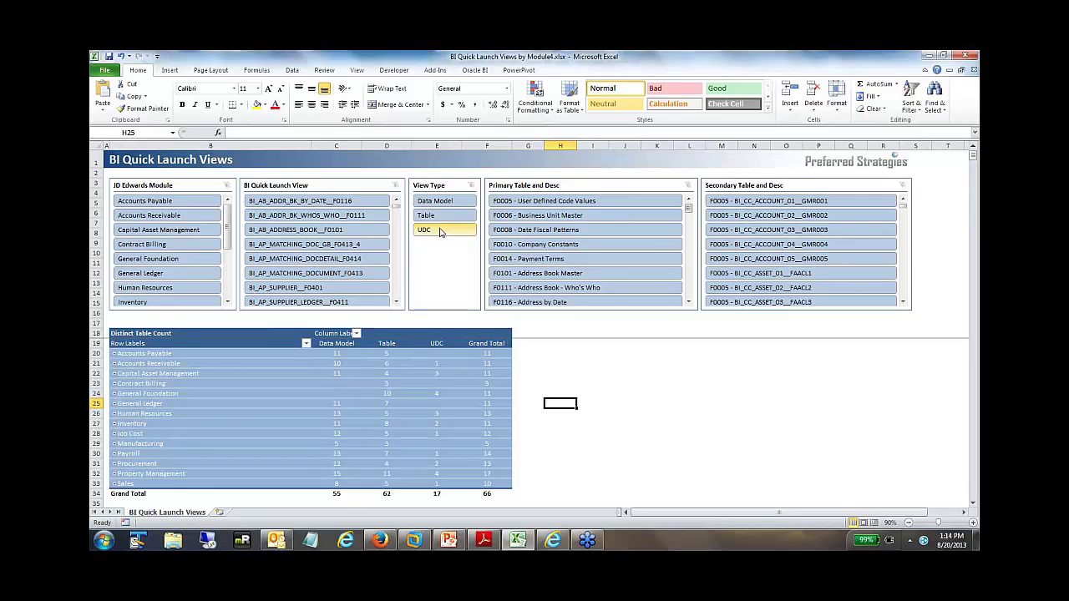
pyautogui.click(433, 203)
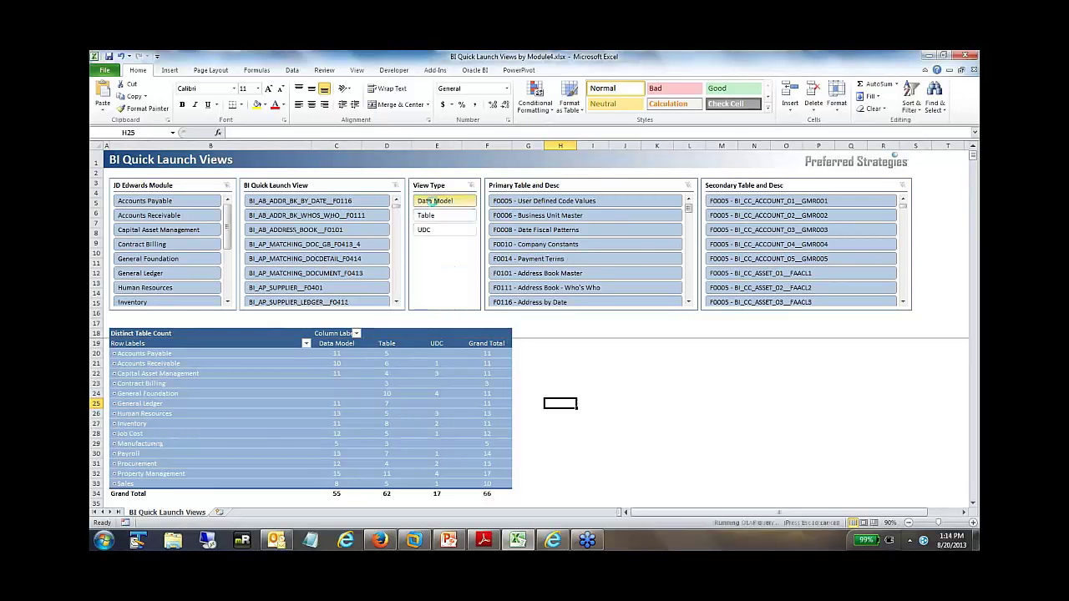
pyautogui.click(116, 354)
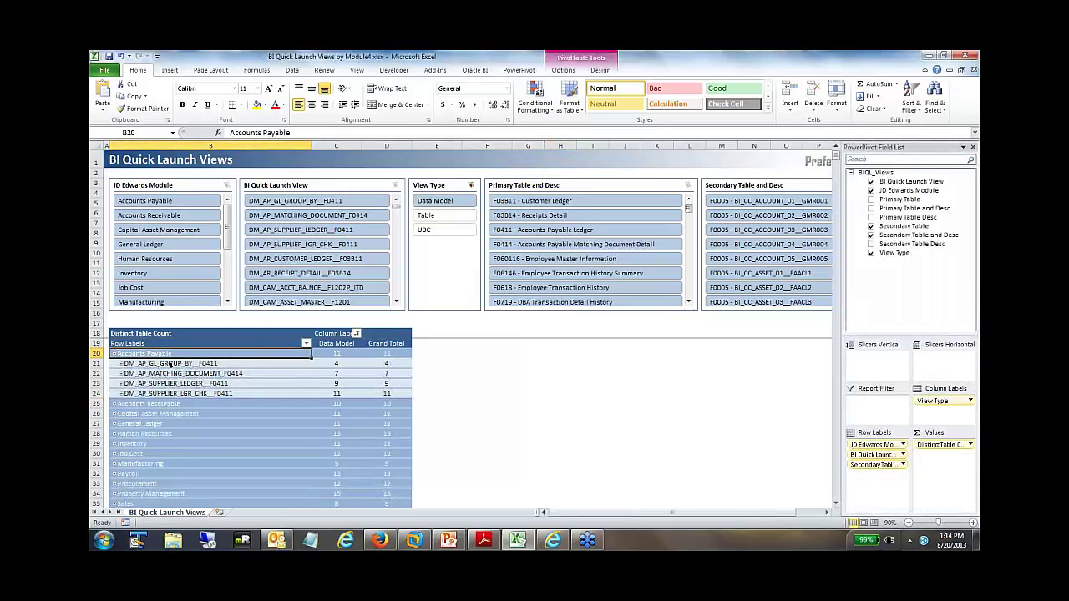
pyautogui.click(119, 373)
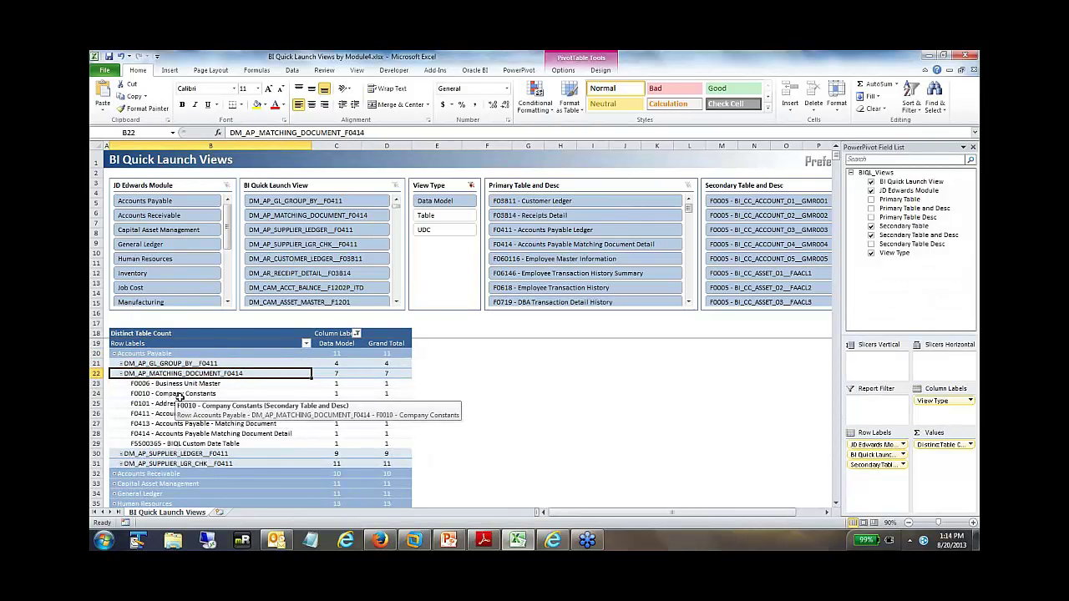
pyautogui.doubleClick(146, 374)
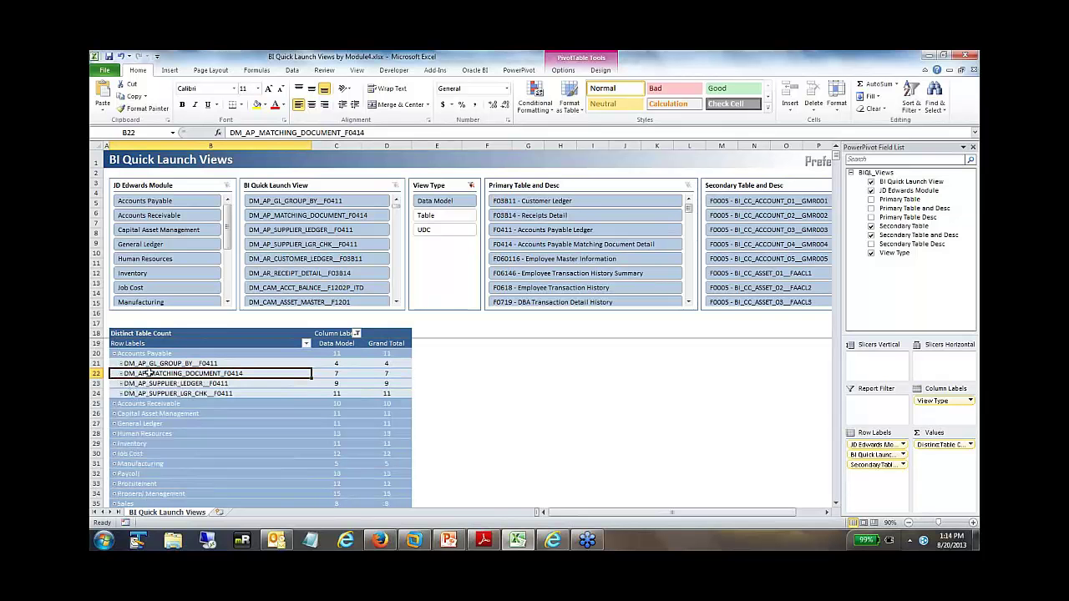
pyautogui.click(115, 354)
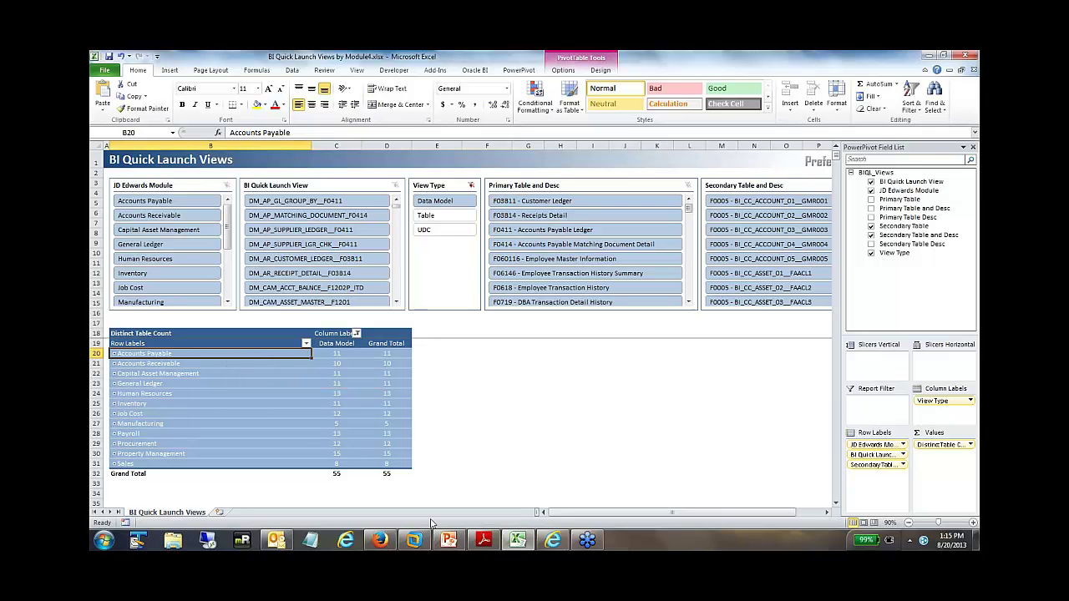
# - Sign in on the Firefox BI Publisher login page with the account's username and password
pyautogui.click(380, 541)
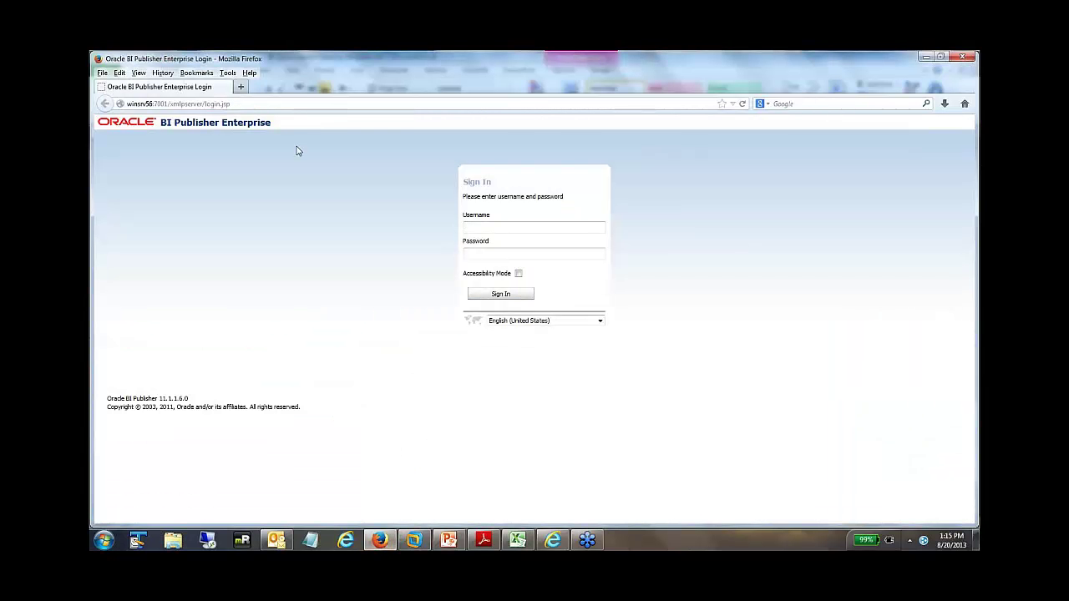
pyautogui.write('we')
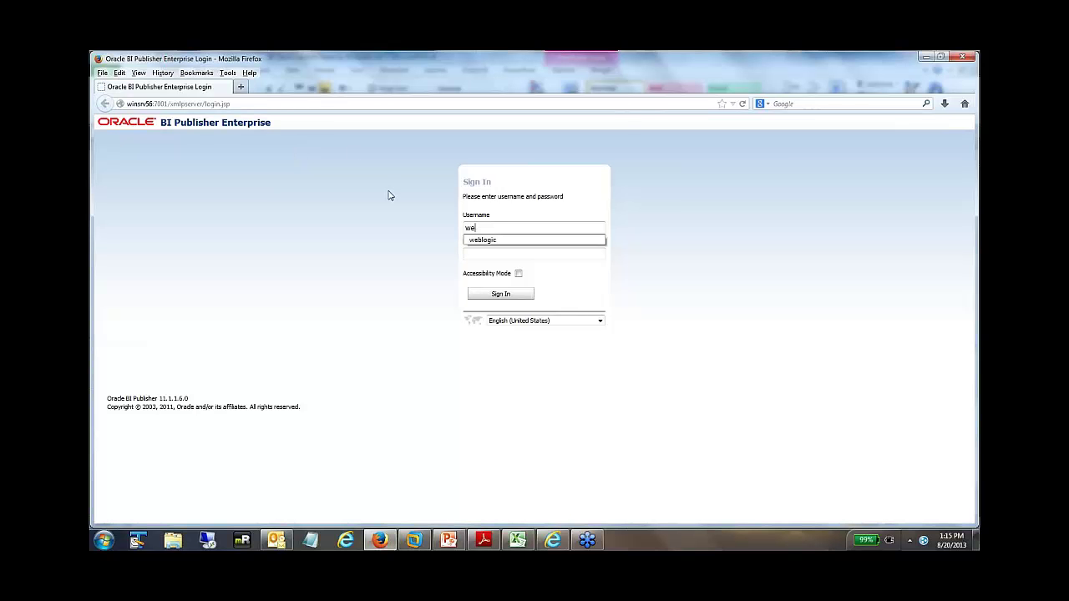
pyautogui.write('blogic')
pyautogui.click(518, 254)
pyautogui.write('welcome1')
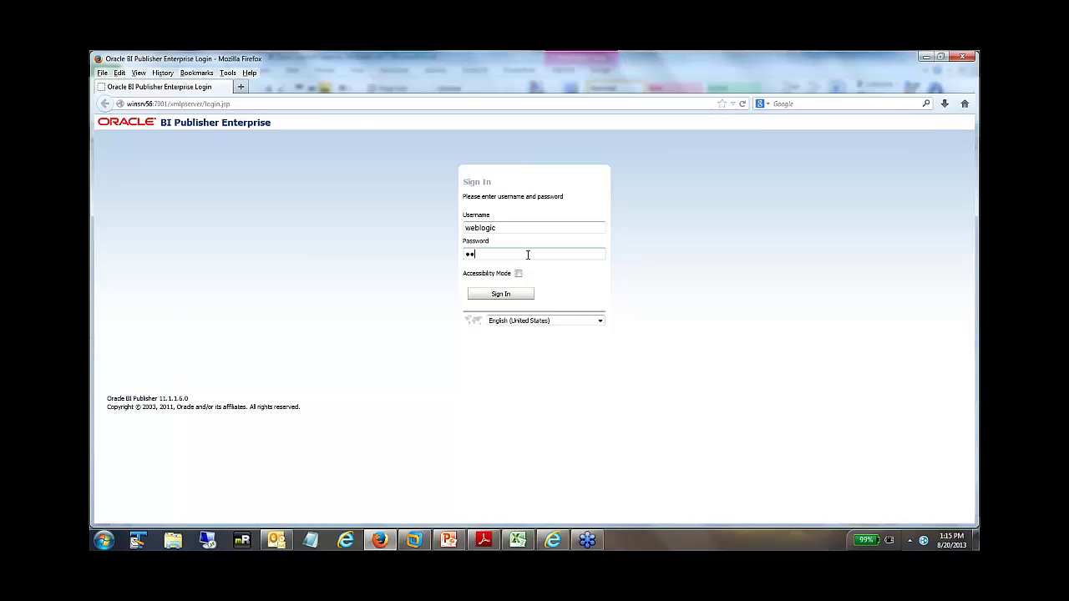
pyautogui.write('1')
pyautogui.click(521, 297)
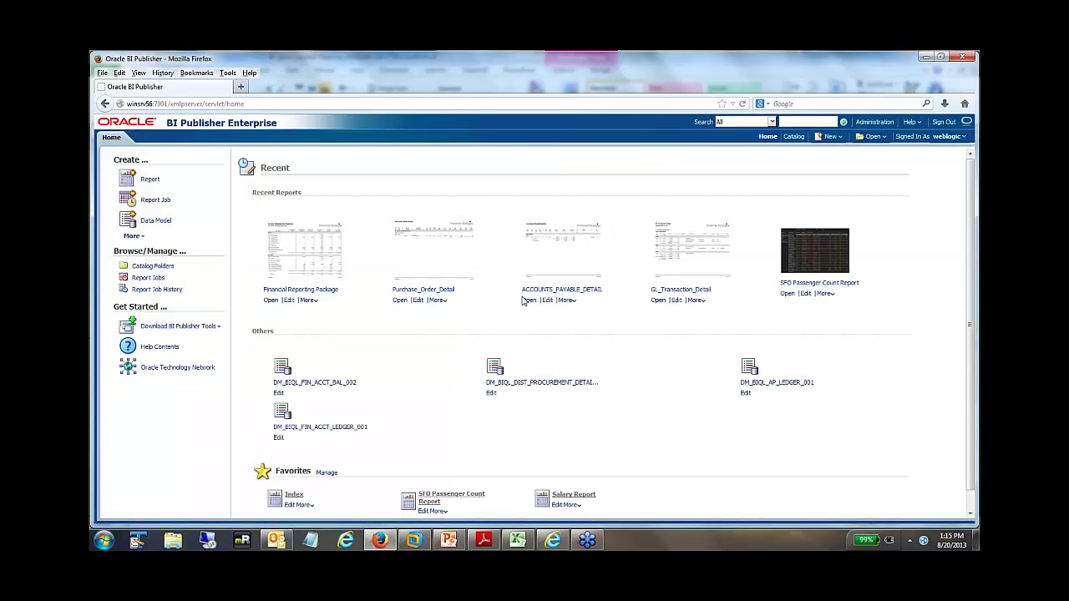
# - Browse Catalog > BI Quick Launch for JDE > Reports > Financials to the General Accounting folder
pyautogui.click(794, 136)
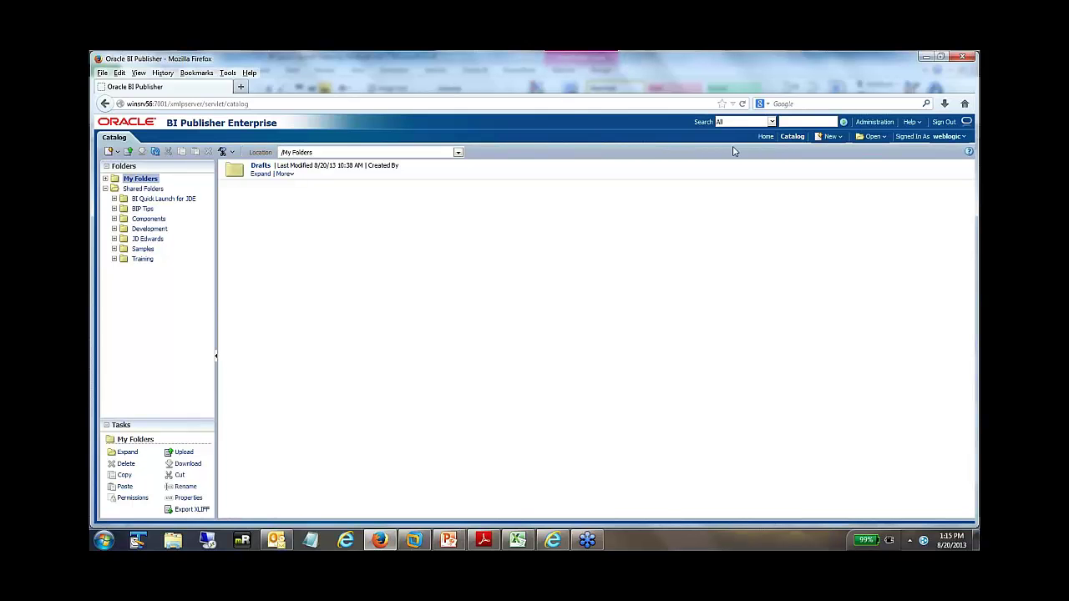
pyautogui.click(114, 199)
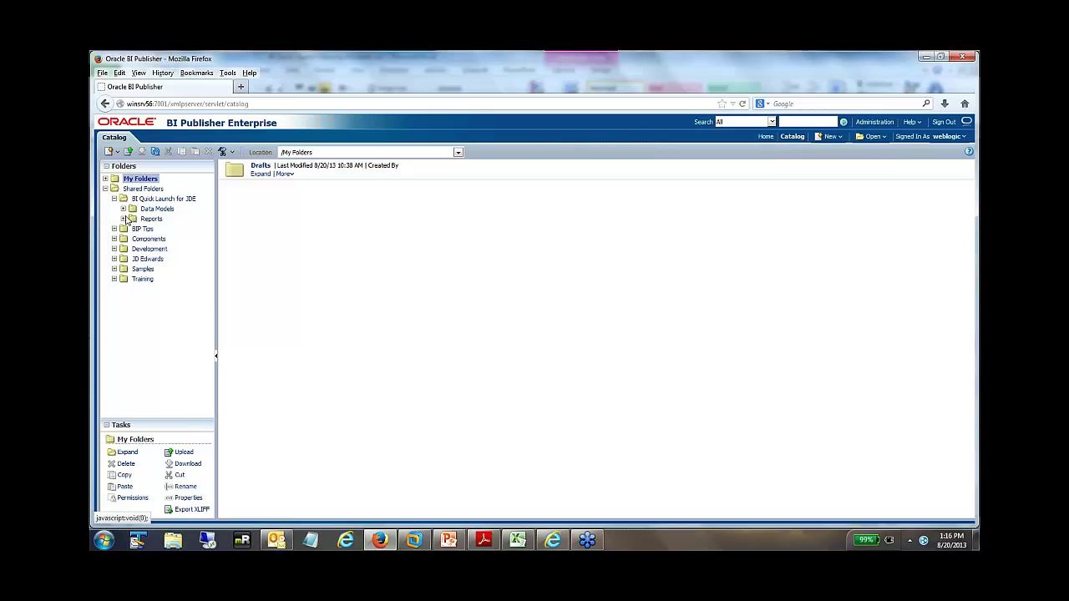
pyautogui.click(124, 219)
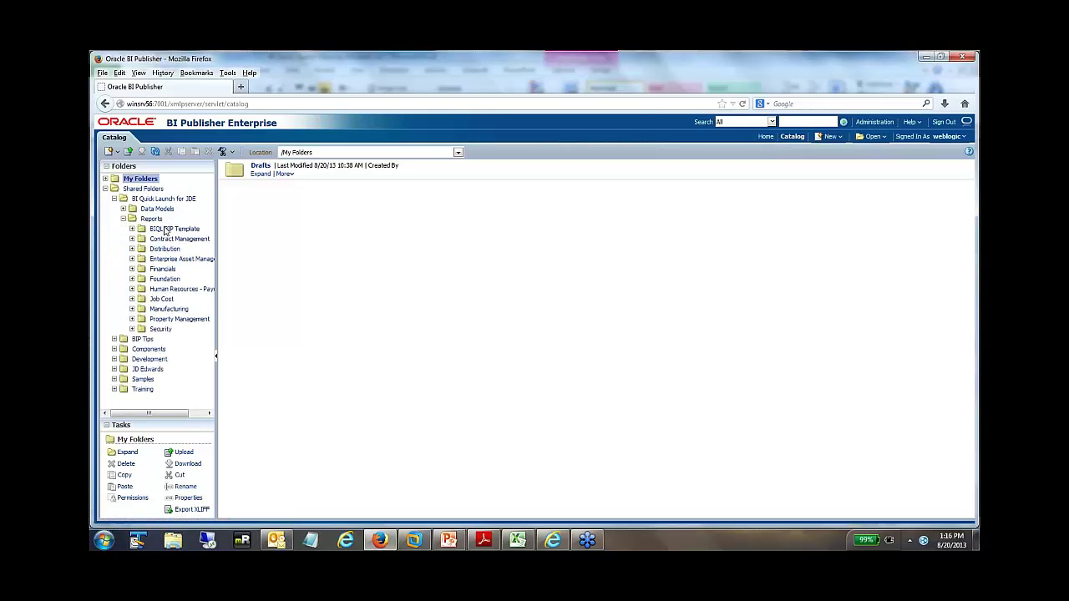
pyautogui.click(131, 250)
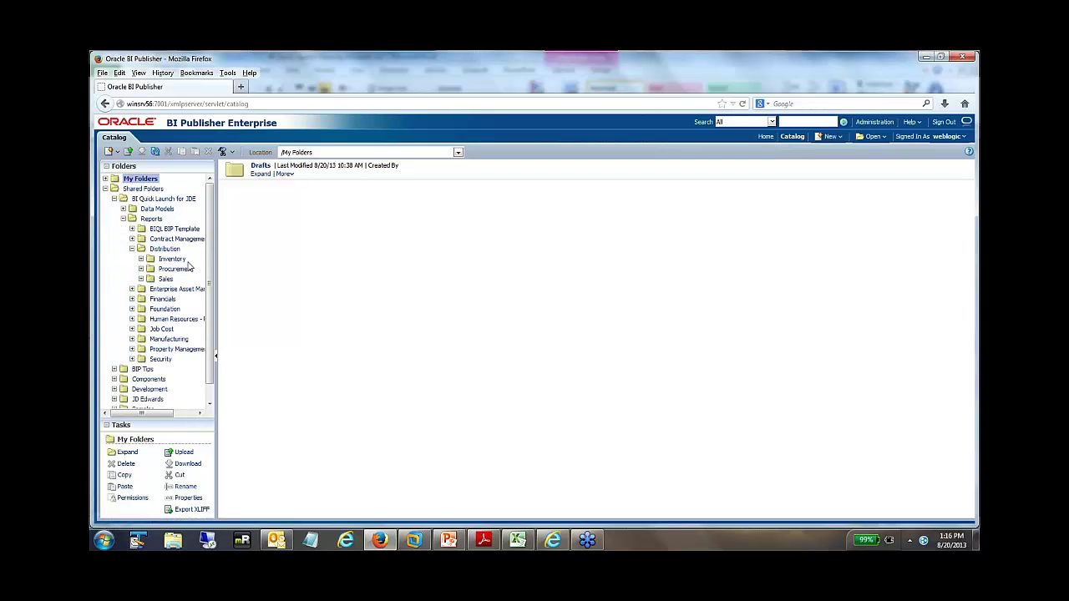
pyautogui.click(131, 299)
pyautogui.click(180, 329)
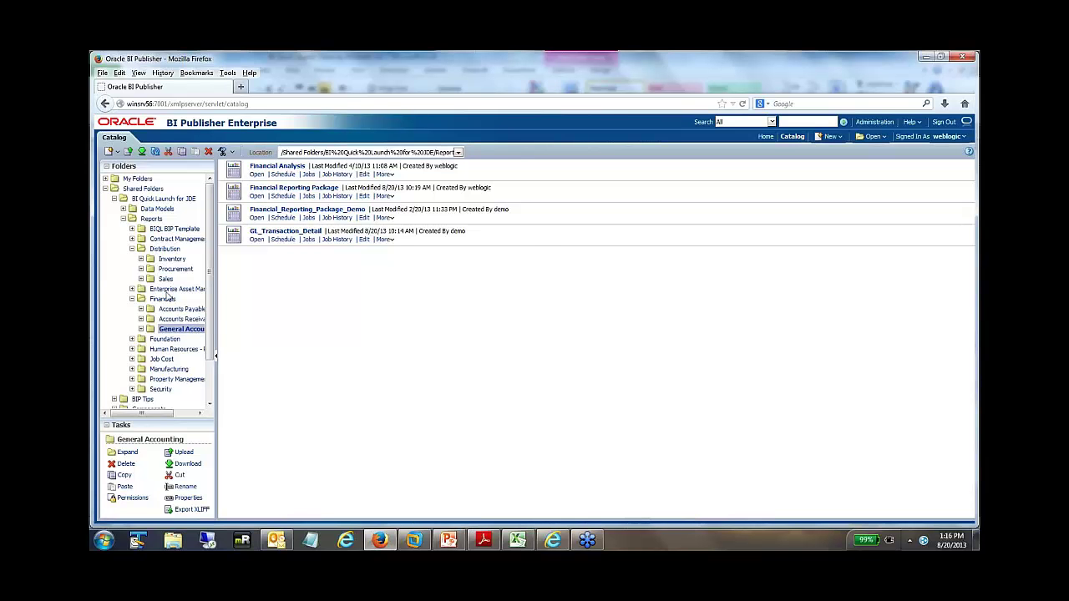
# - Open the Financial Reporting Package and show its IS by Company (BU) tab
pyautogui.click(257, 196)
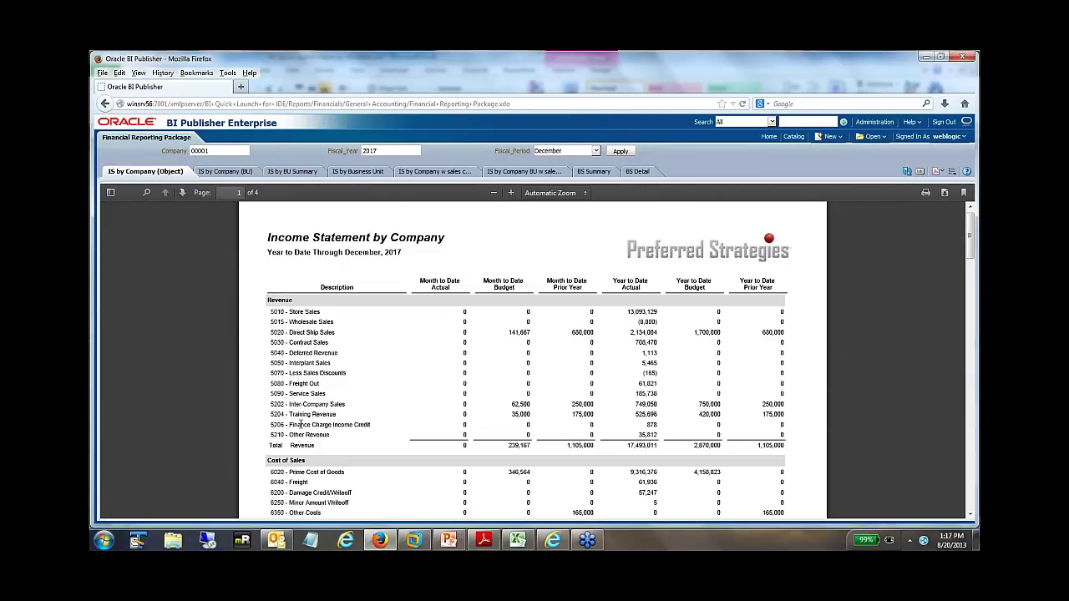
pyautogui.click(230, 172)
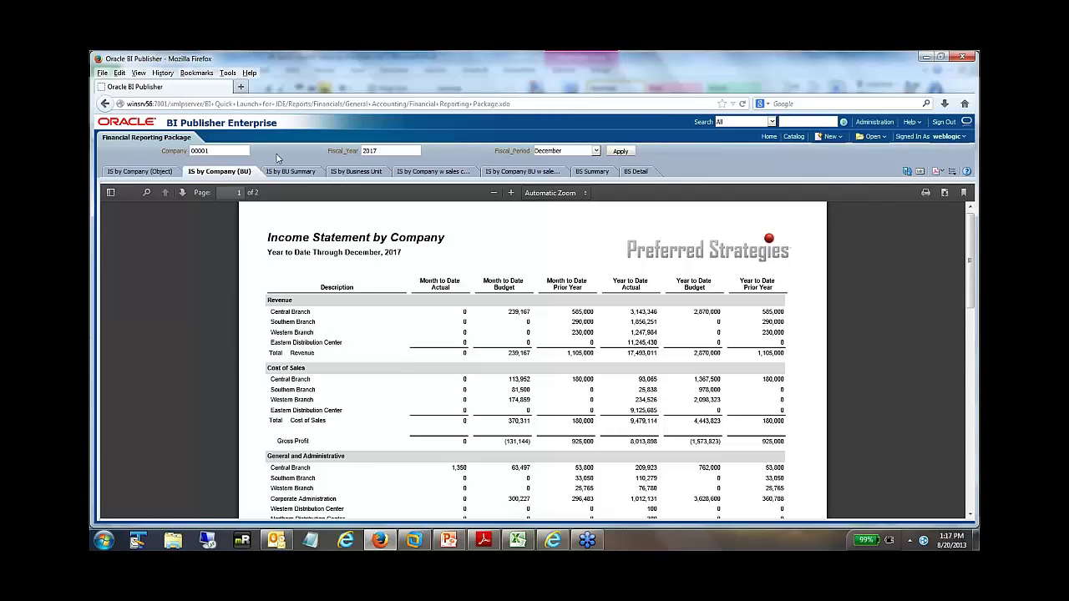
# - Show the IS by Business Unit tab zoomed to Page Width
pyautogui.click(356, 173)
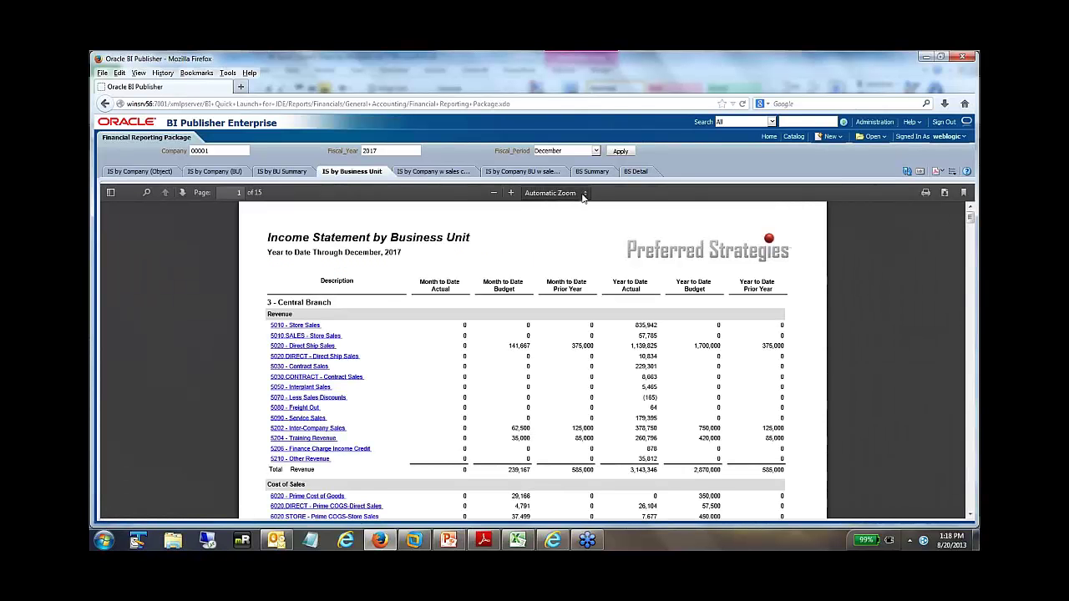
pyautogui.click(585, 194)
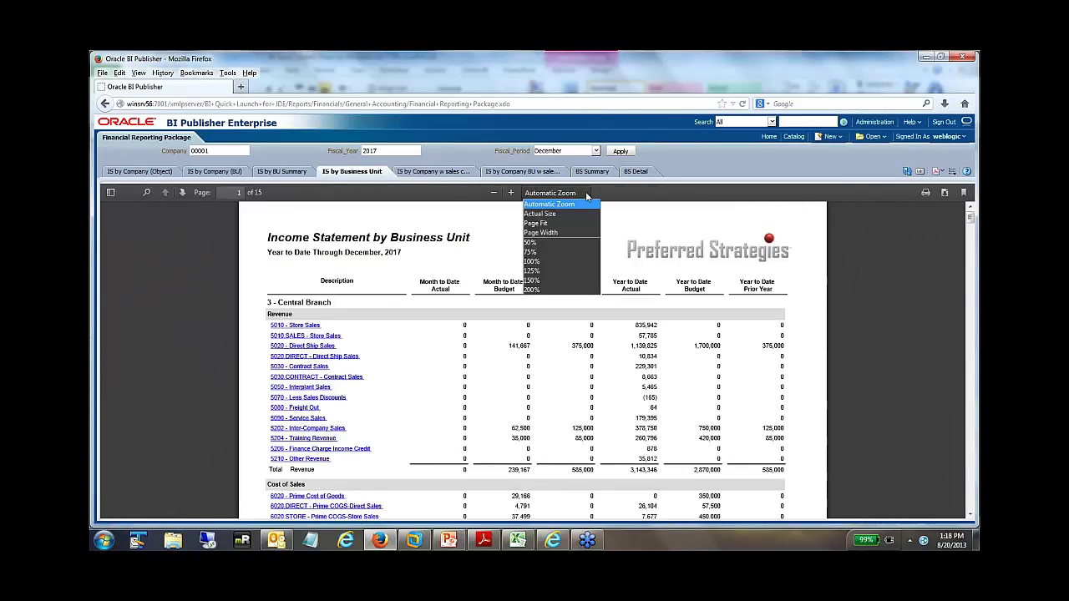
pyautogui.click(541, 232)
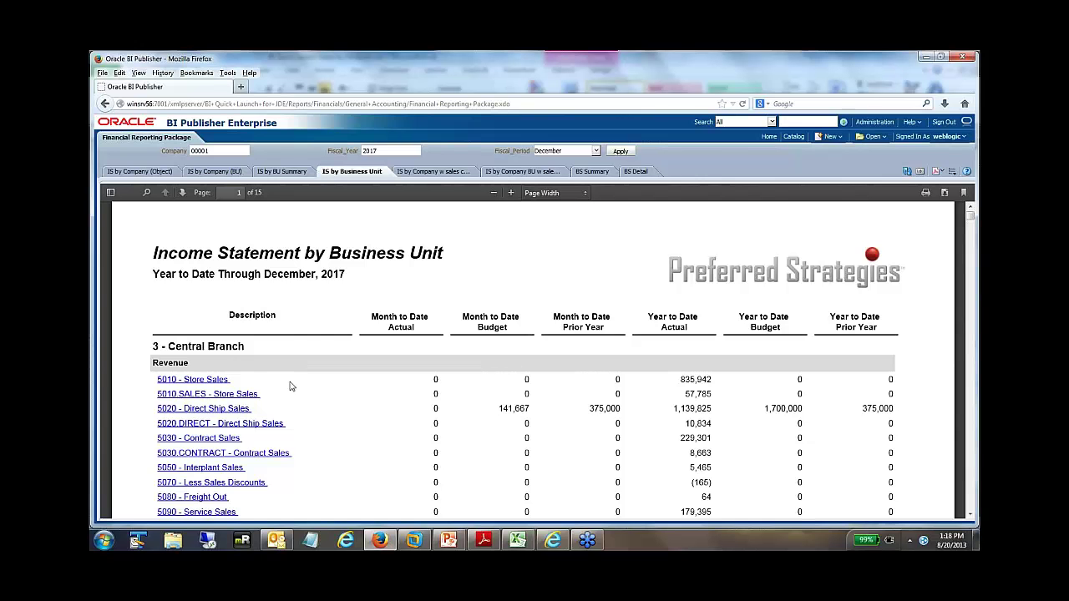
# - Page forward through the income statement to page 8 of 15
pyautogui.click(183, 193)
pyautogui.click(183, 193)
pyautogui.click(183, 193)
pyautogui.click(183, 193)
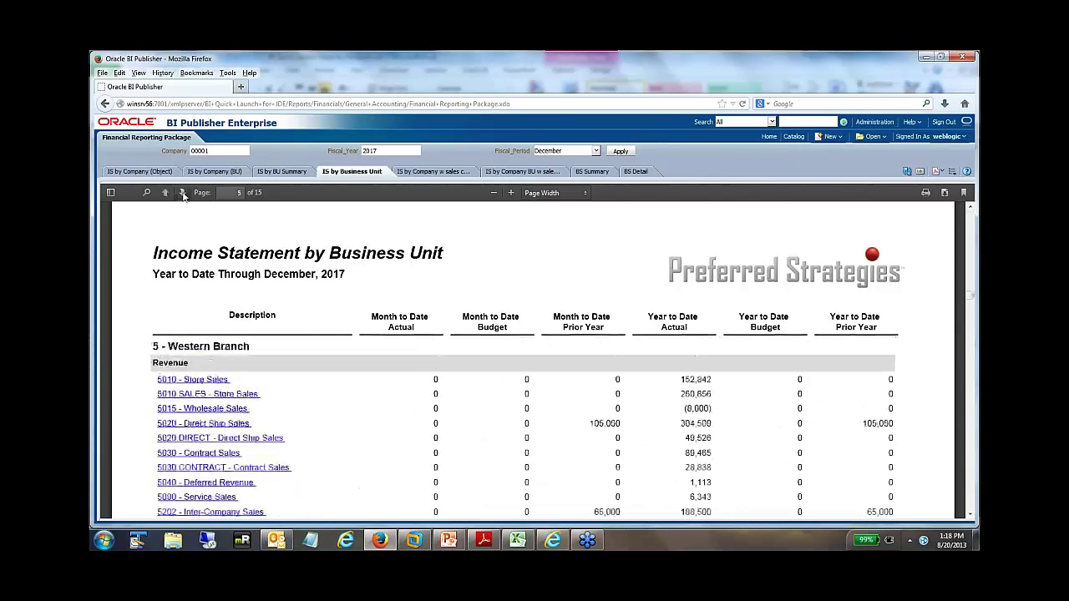
pyautogui.click(183, 193)
pyautogui.click(183, 193)
pyautogui.click(183, 193)
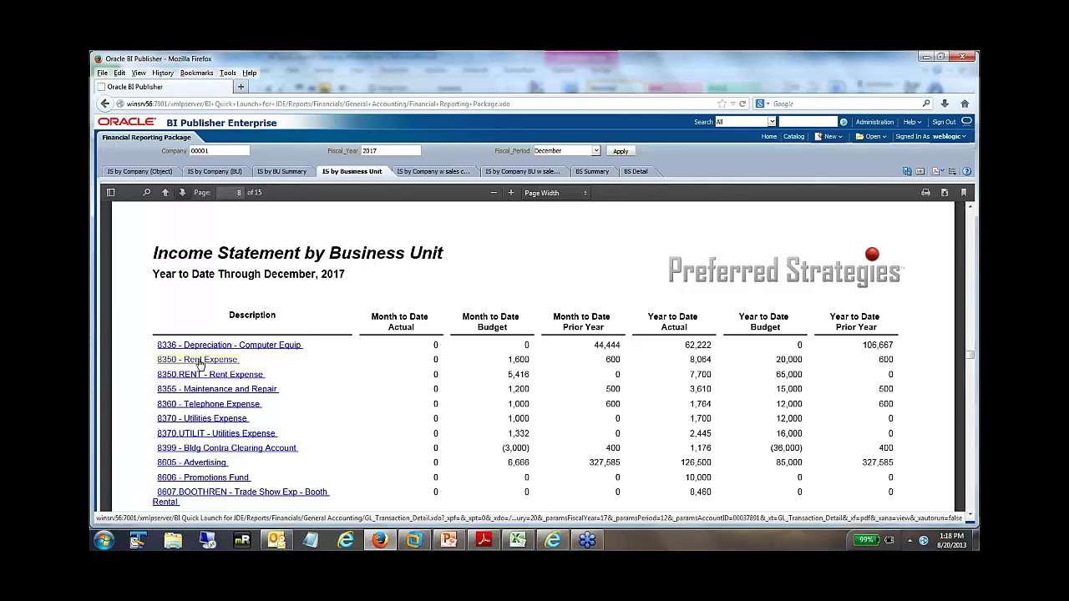
# - Drill into 8350 - Rent Expense and view its GL Transaction Detail at Page Width
pyautogui.click(200, 361)
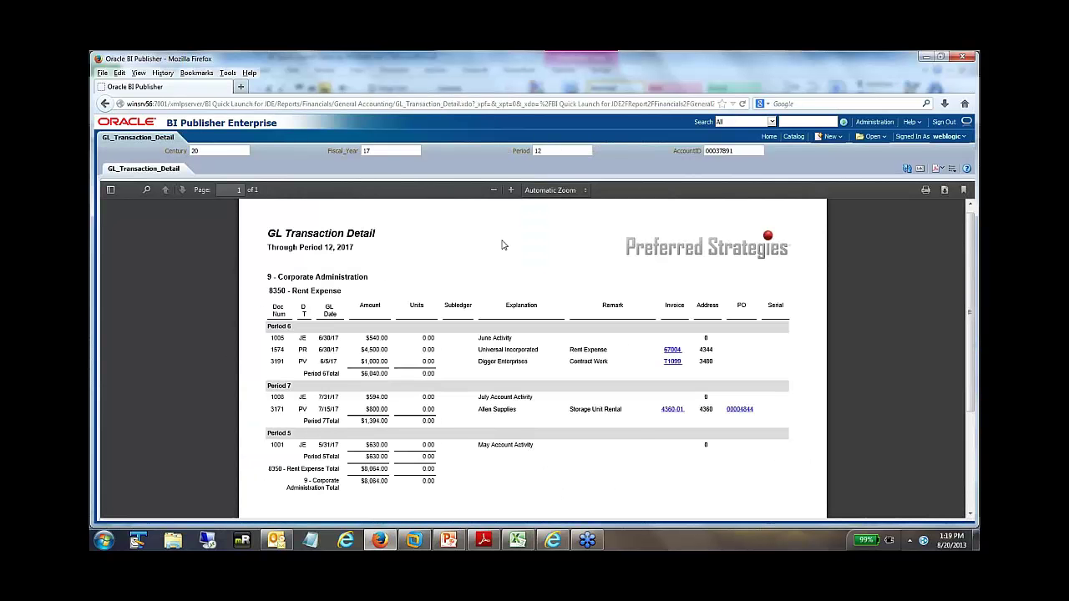
pyautogui.click(585, 191)
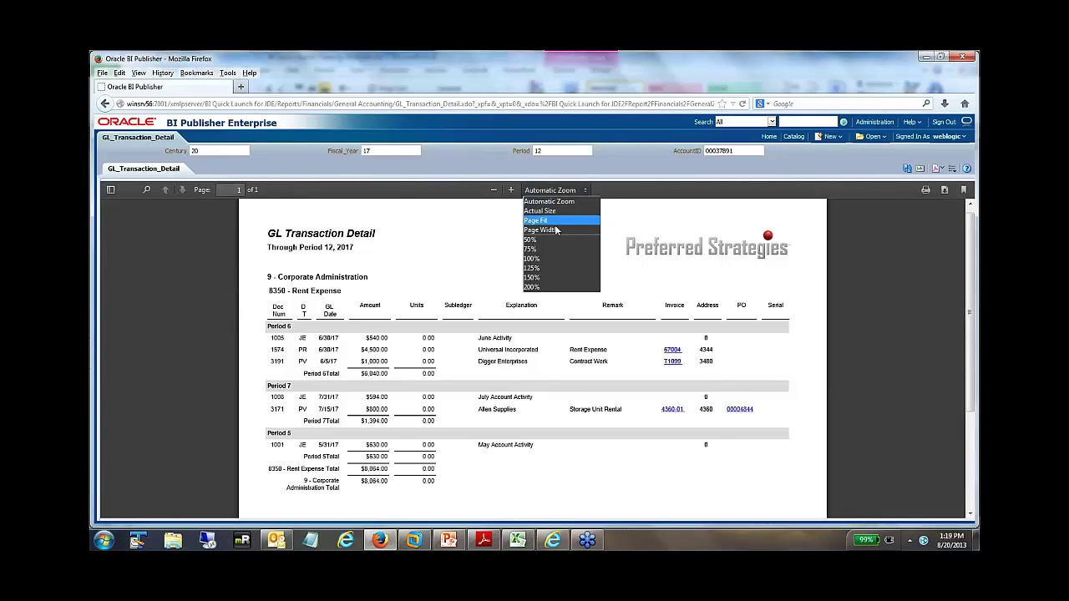
pyautogui.click(556, 231)
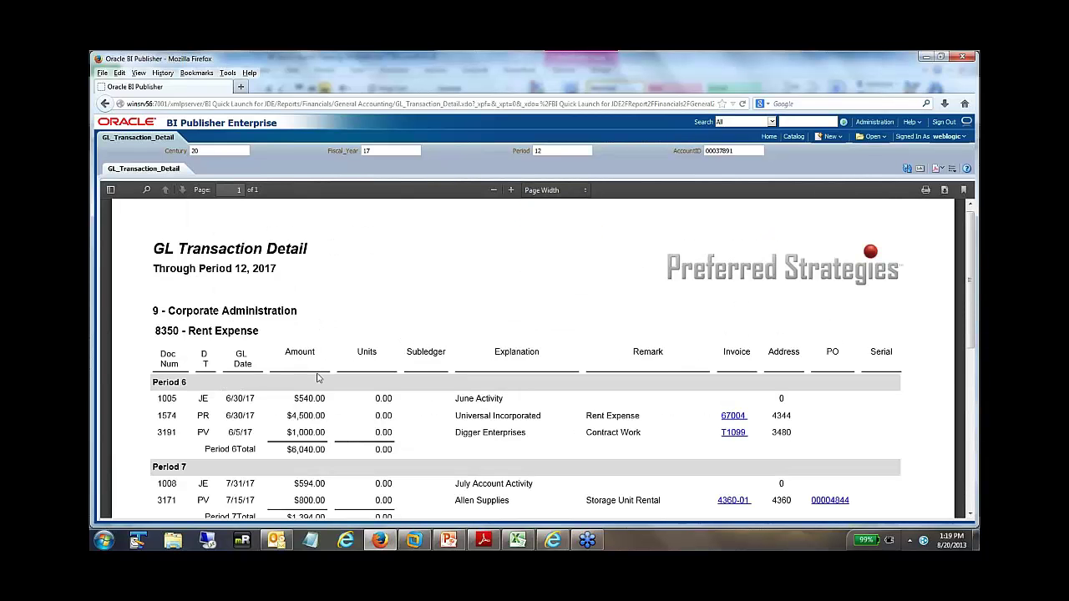
pyautogui.scroll(-1, 347, 386)
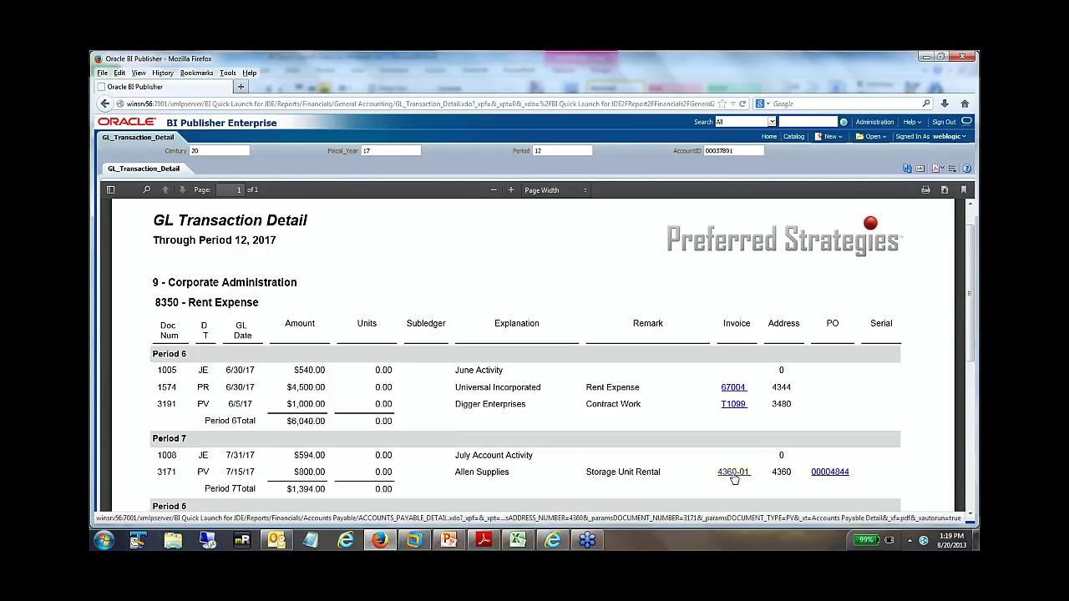
# - Drill from the Allen Supplies payable into purchase order 00004844's detail
pyautogui.click(733, 475)
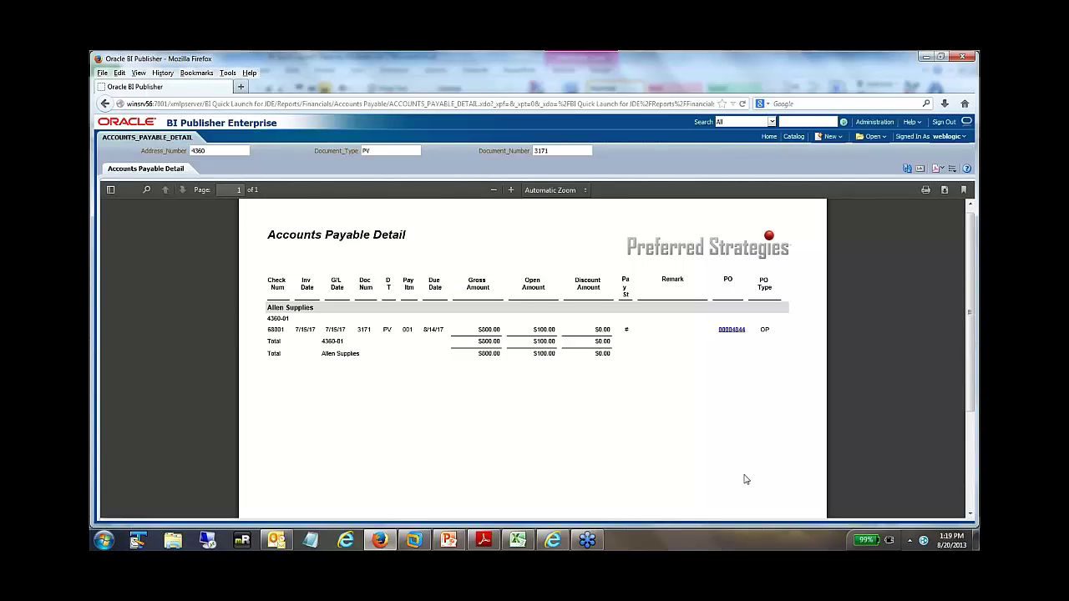
pyautogui.click(733, 331)
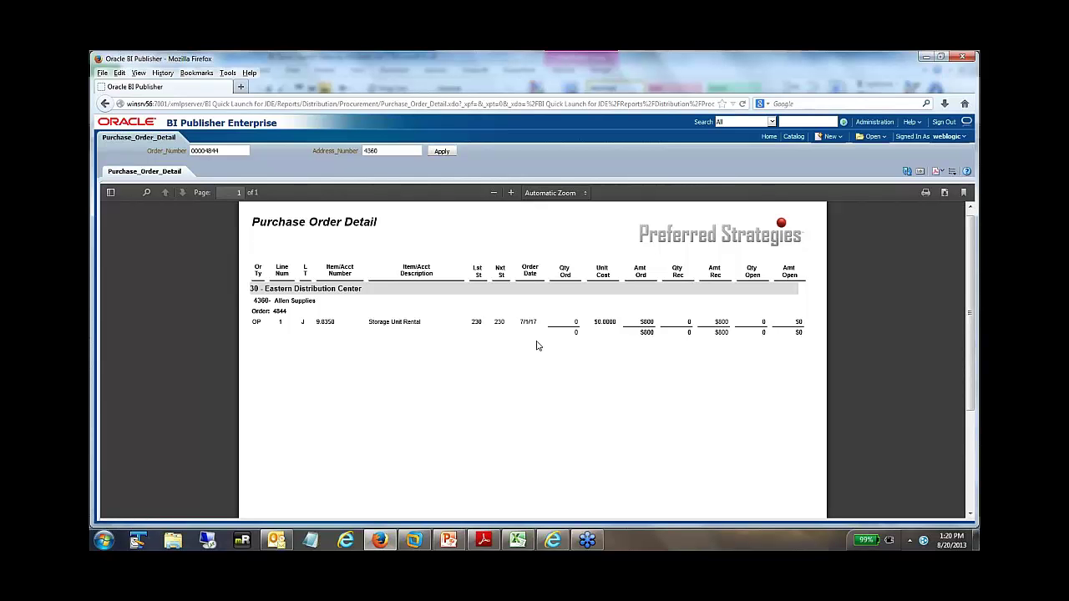
# - Go back three pages to the Financial Reporting Package and show the BS Summary tab
pyautogui.click(105, 104)
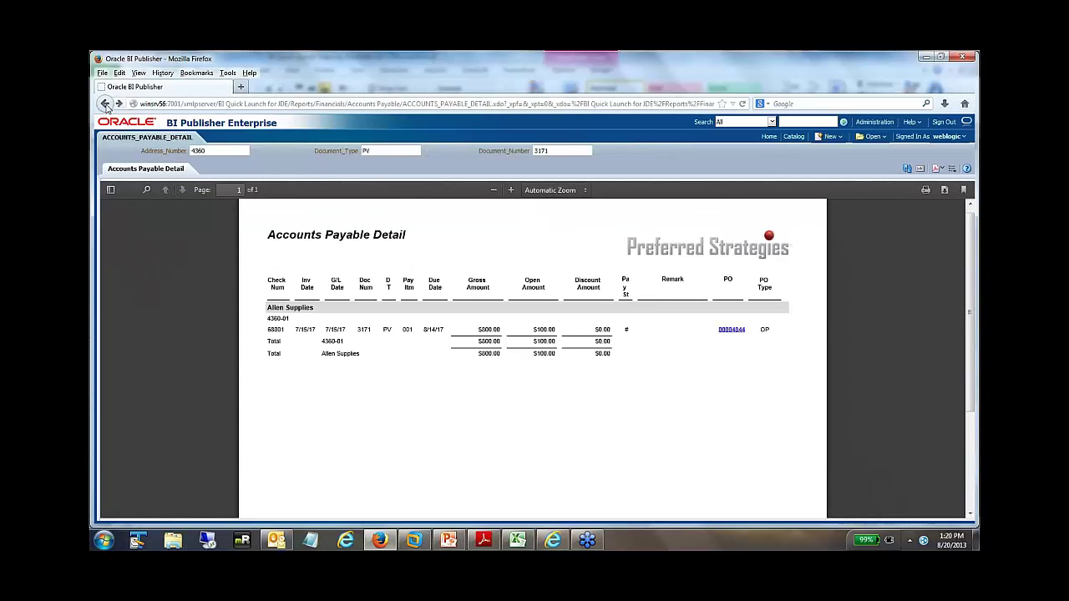
pyautogui.click(106, 104)
pyautogui.click(105, 104)
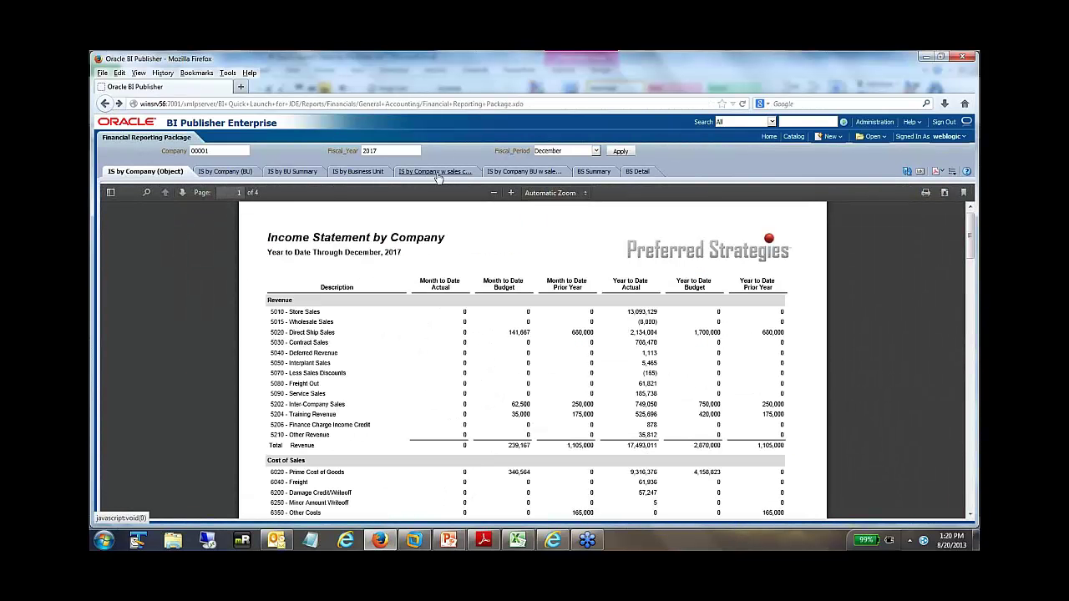
pyautogui.click(595, 173)
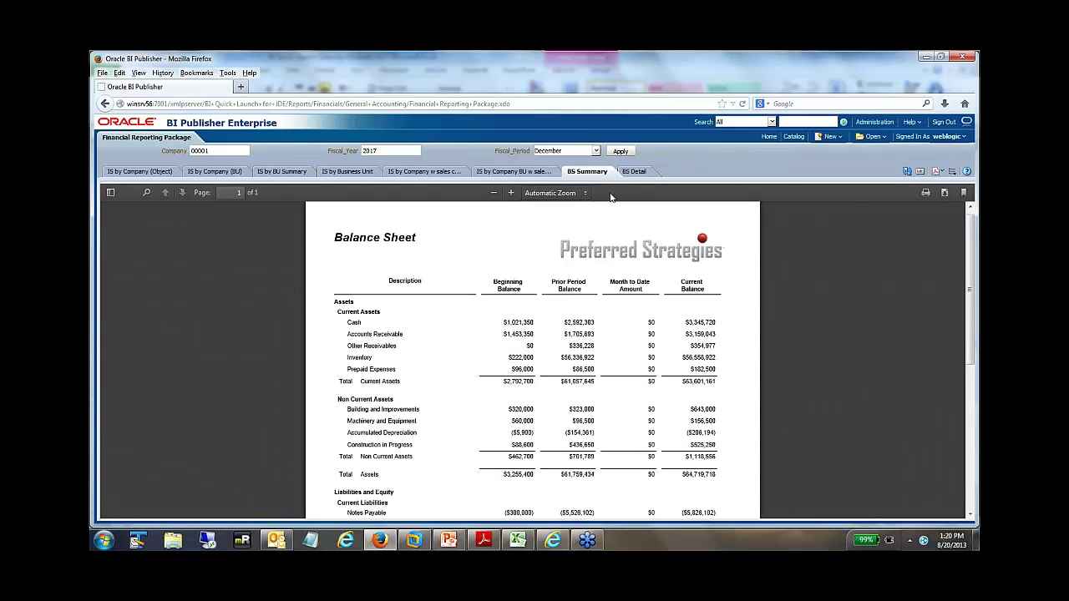
# - Zoom the balance sheet summary to Page Width, then switch to the BS Detail tab
pyautogui.click(593, 194)
pyautogui.click(567, 232)
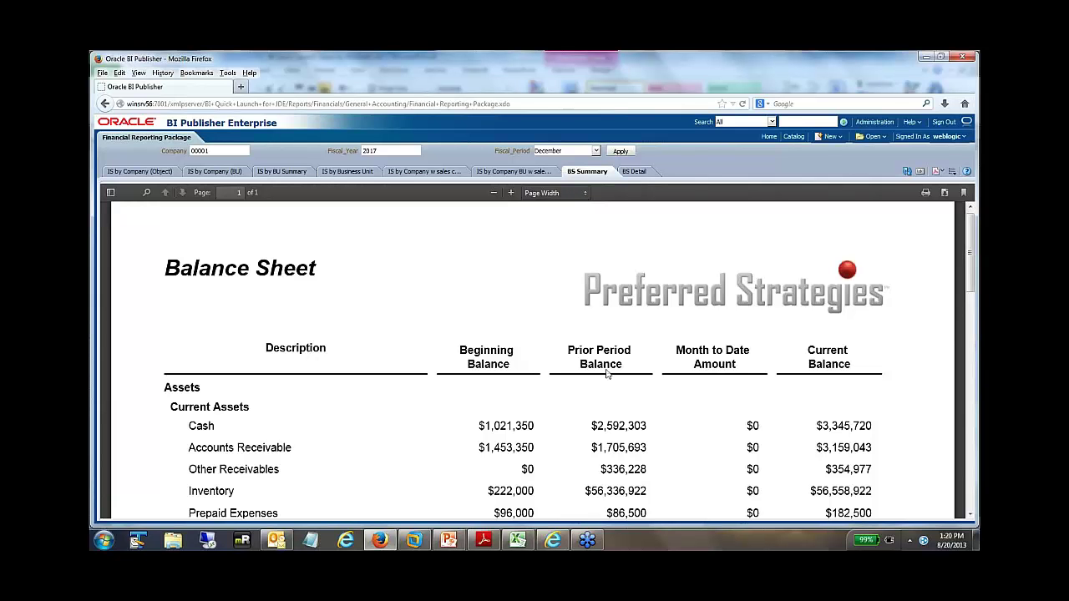
pyautogui.scroll(-1, 723, 386)
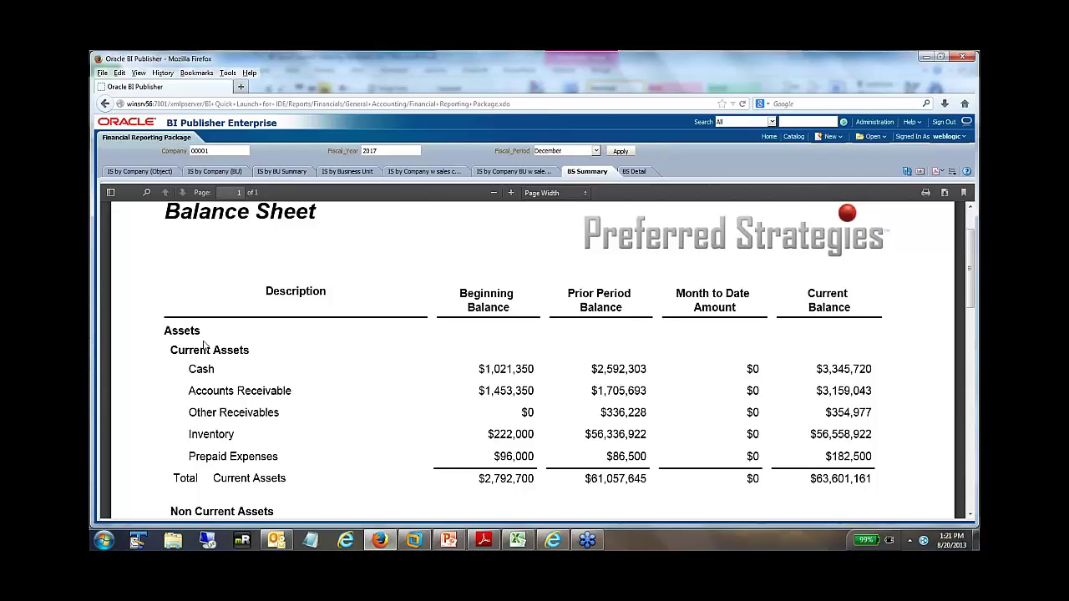
pyautogui.click(630, 171)
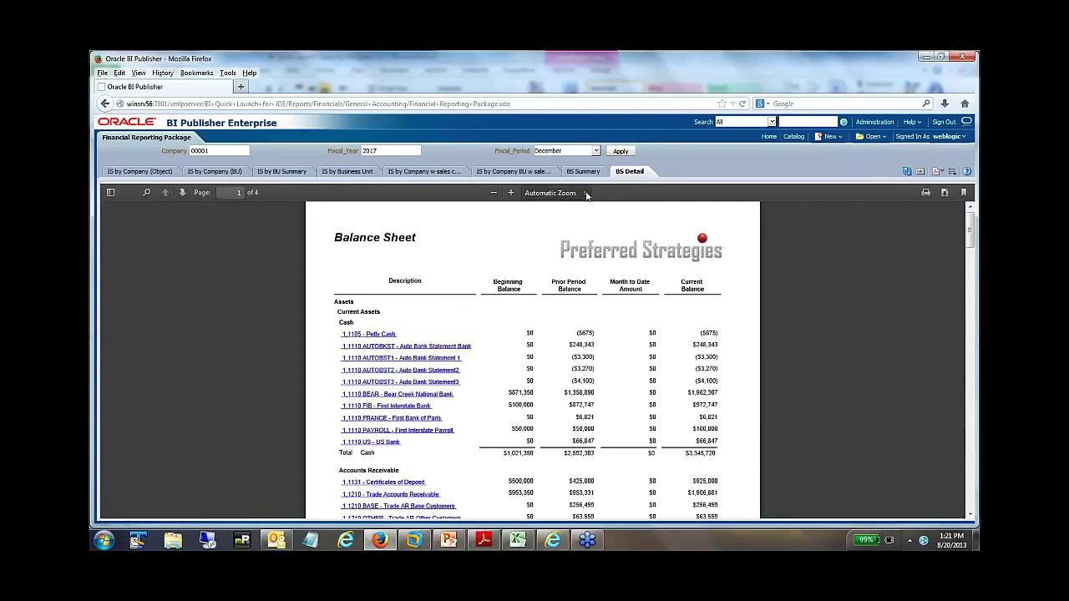
# - At Page Width, drill into 1.1110.BEAR - Bear Creek National Bank's GL Transaction Detail
pyautogui.click(586, 193)
pyautogui.click(562, 233)
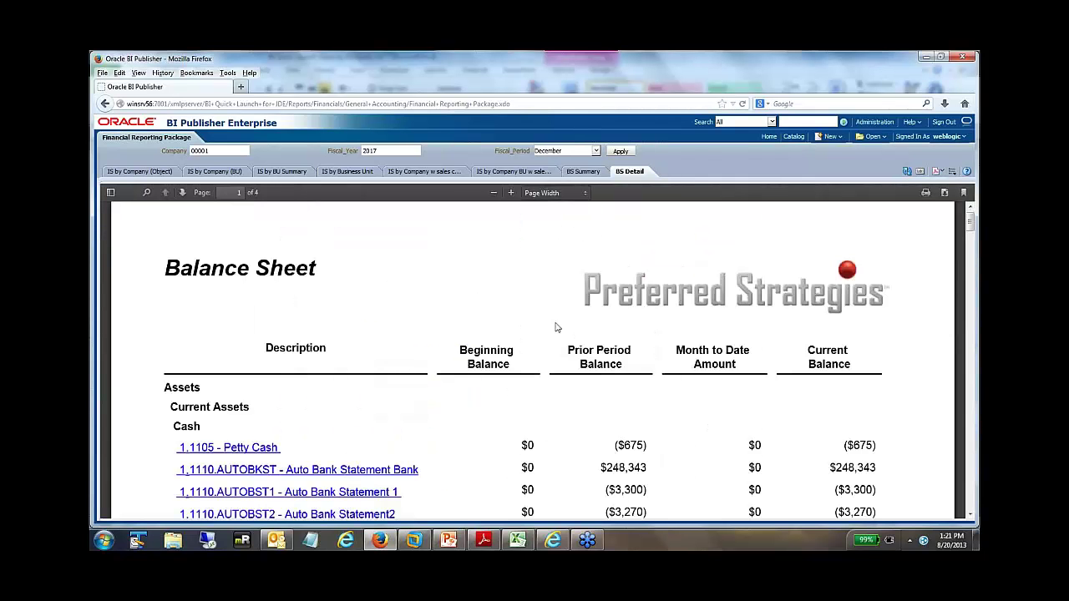
pyautogui.scroll(-1, 496, 327)
pyautogui.scroll(-2, 495, 327)
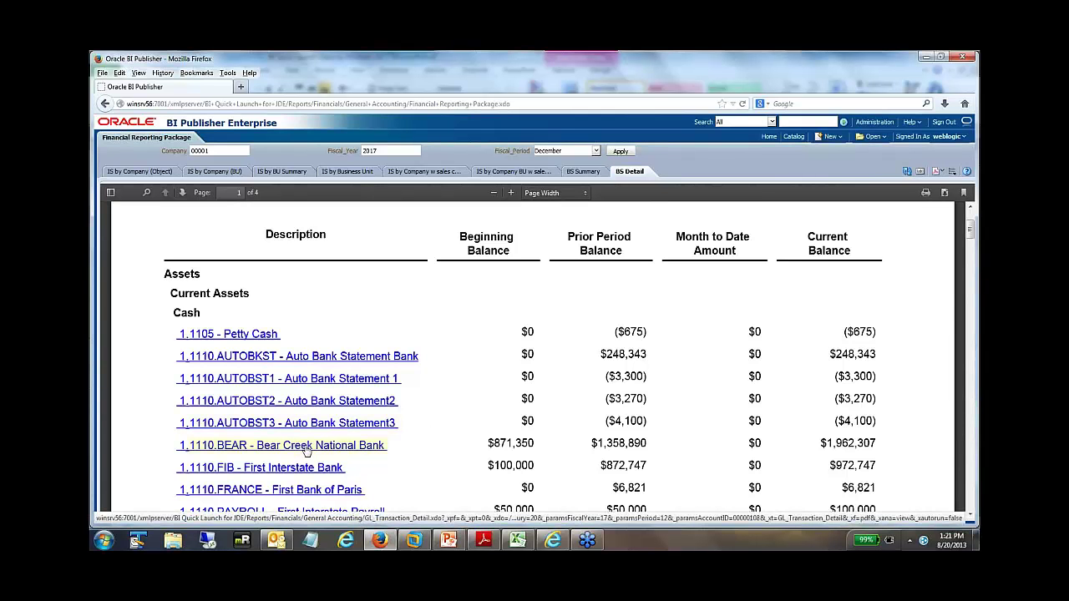
pyautogui.click(316, 451)
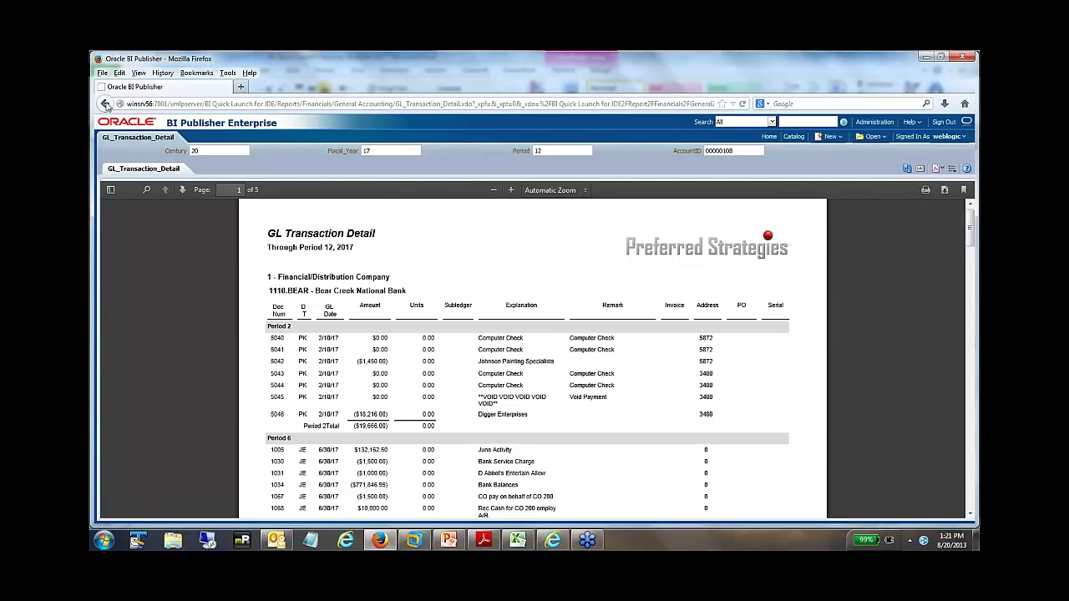
# - Return to the Financial Reporting Package's four-page Income Statement by Company
pyautogui.click(104, 104)
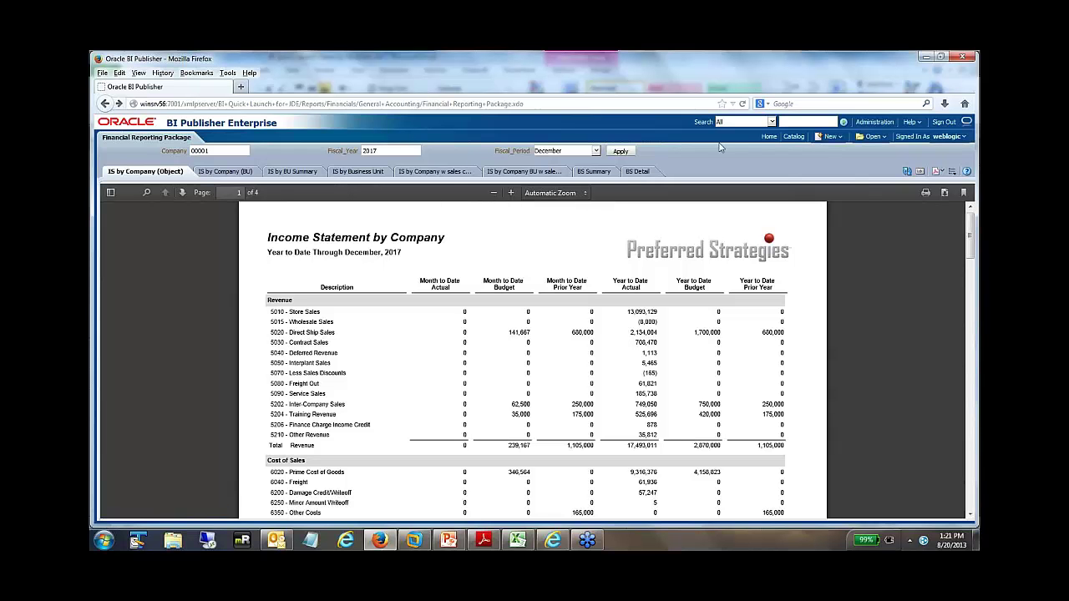
# - Open Sales Interactive Analysis from the catalog's Distribution > Sales folder for editing
pyautogui.click(793, 137)
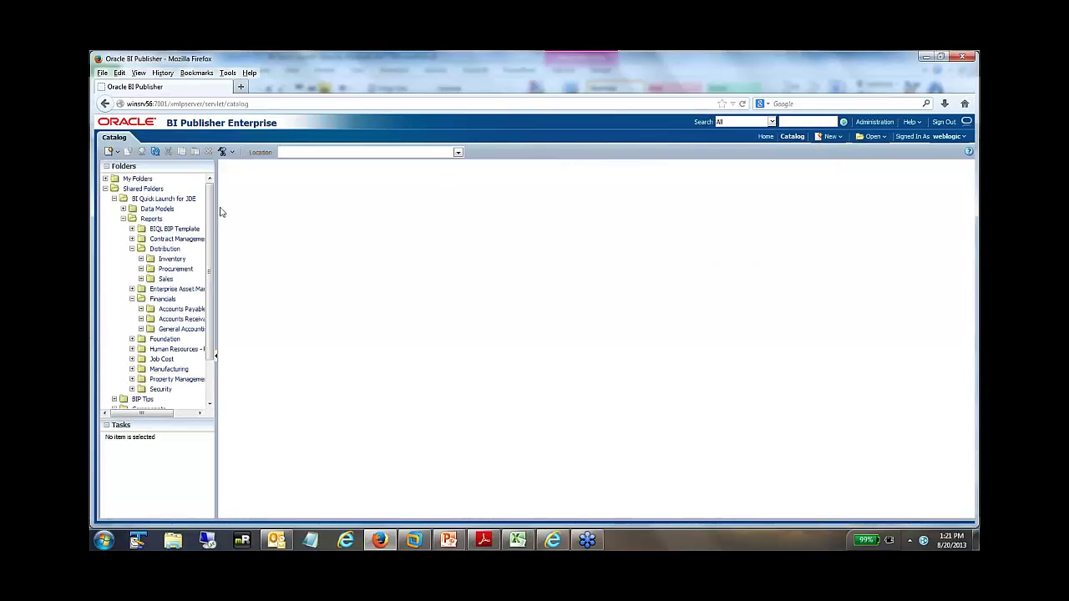
pyautogui.click(166, 279)
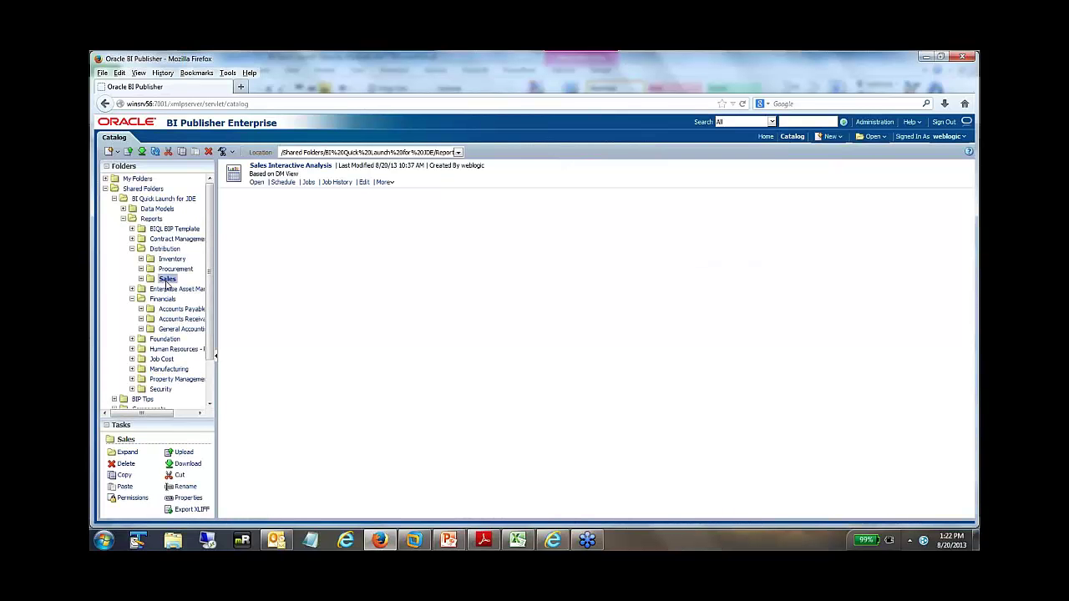
pyautogui.click(364, 183)
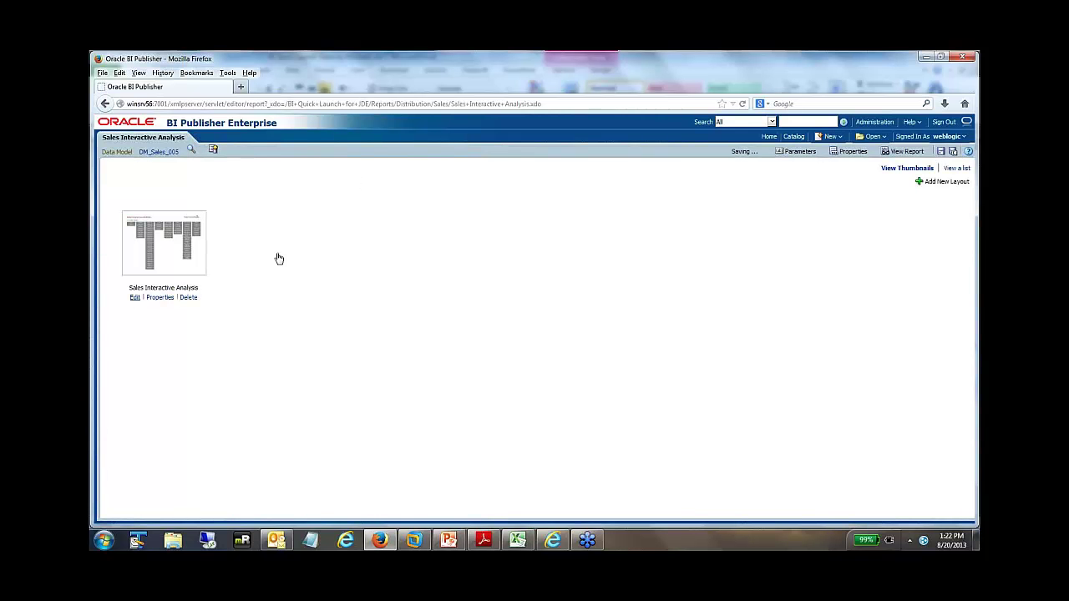
# - Open the layout in the layout editor, letting the slow script continue, and list preview formats
pyautogui.click(211, 150)
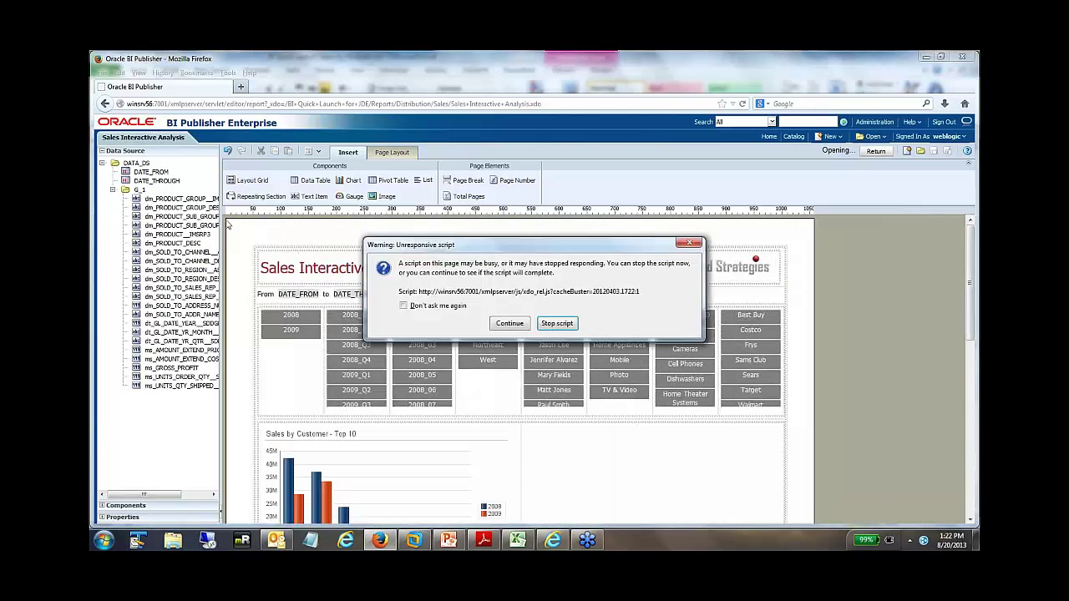
pyautogui.click(510, 324)
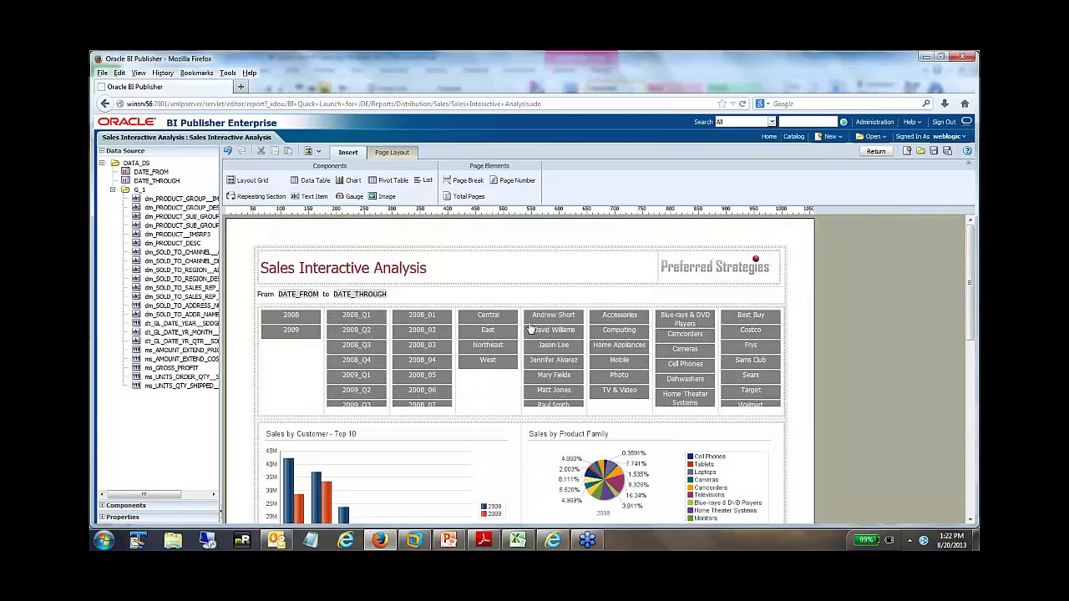
pyautogui.click(319, 154)
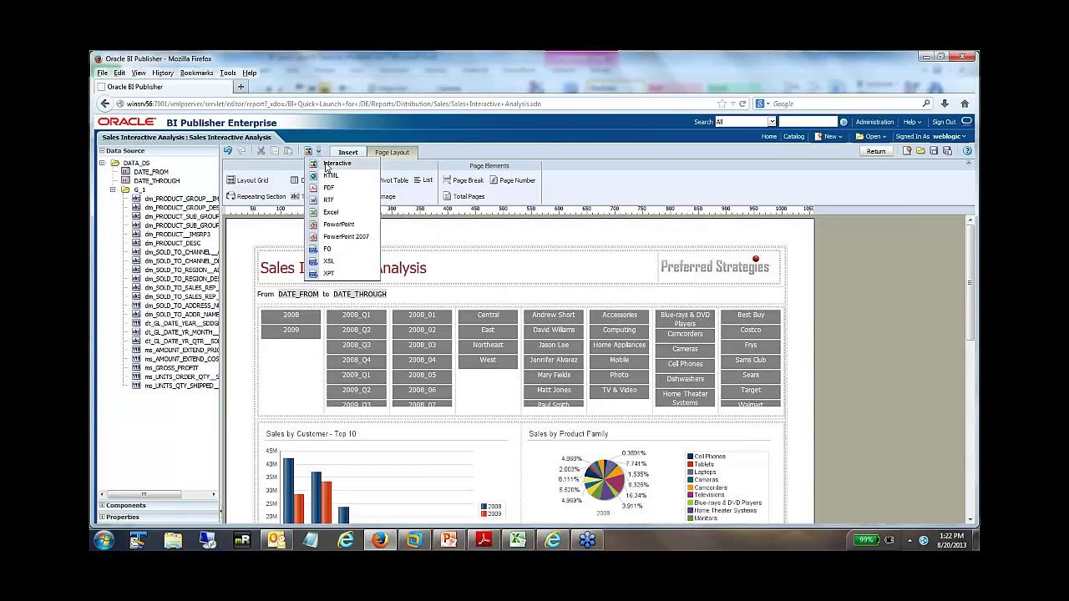
# - Preview Sales Interactive Analysis in the Interactive Viewer for 1/1/08 to 12/31/09
pyautogui.click(337, 164)
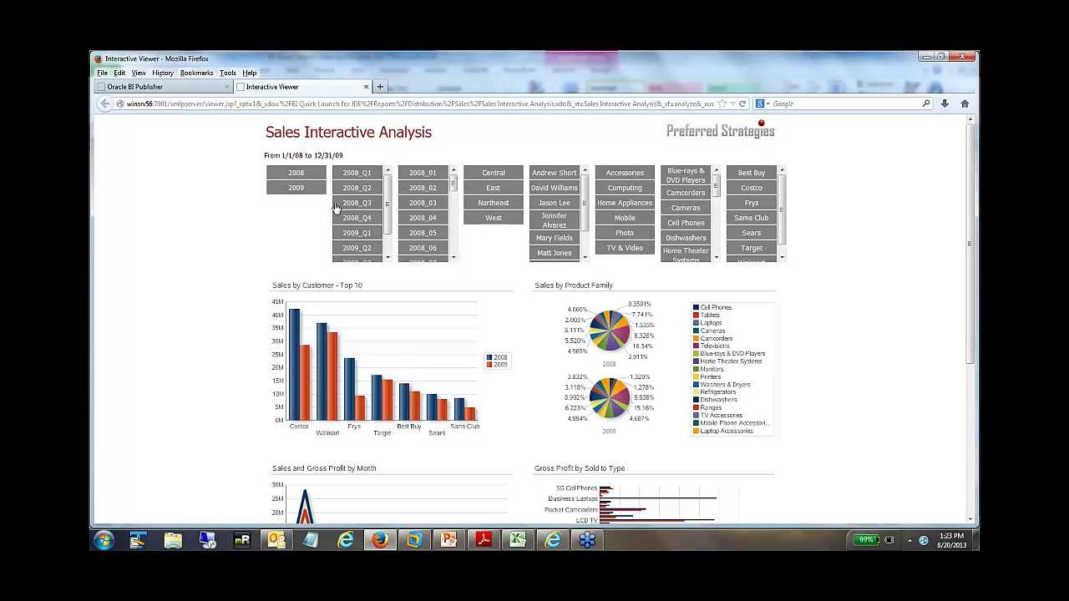
# - Filter the dashboard to the Central region and scroll down to the totals table
pyautogui.click(493, 177)
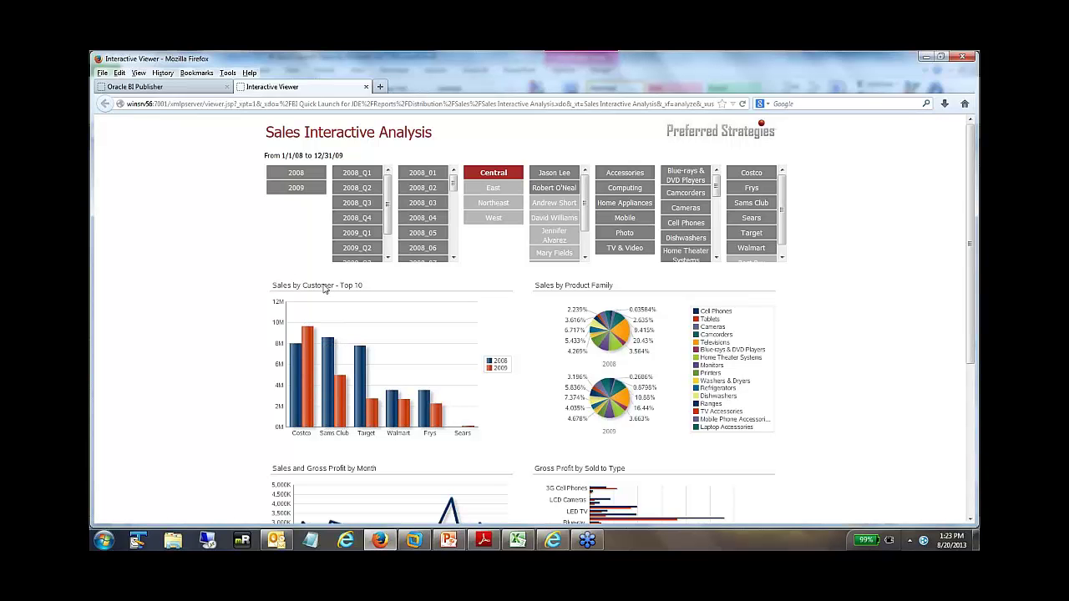
pyautogui.moveTo(623, 395)
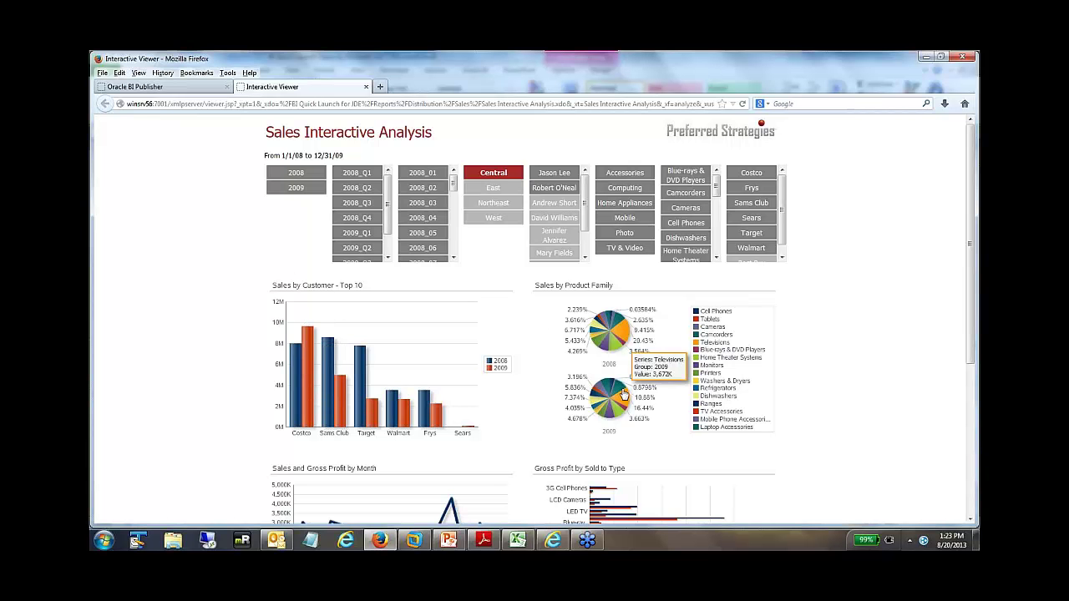
pyautogui.scroll(-5, 292, 257)
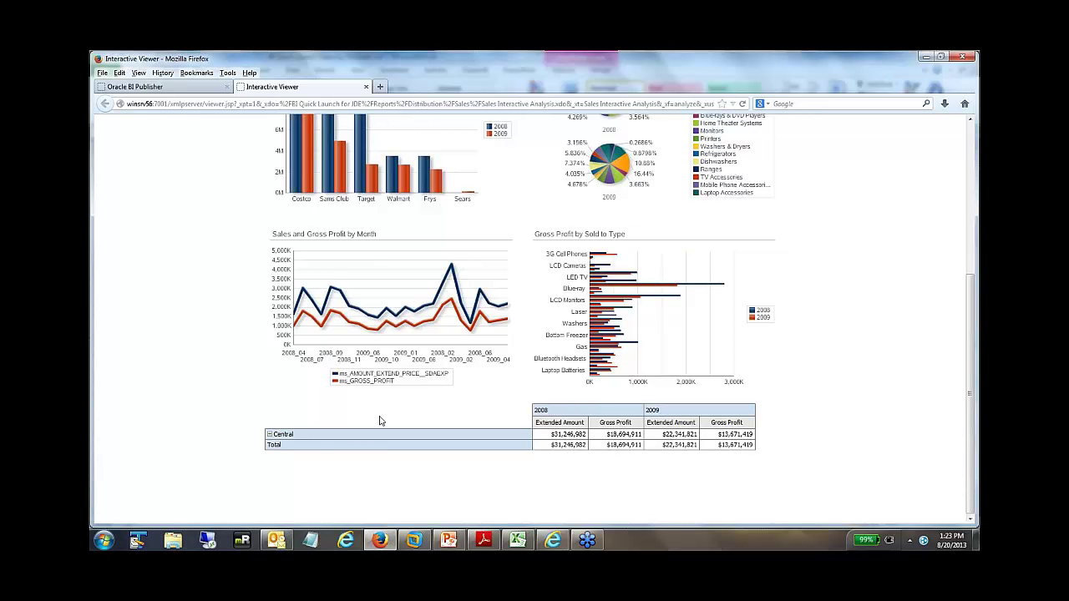
# - Expand Central, Mobile and Cell Phones into 3G and 4G rows, then collapse them again
pyautogui.click(269, 435)
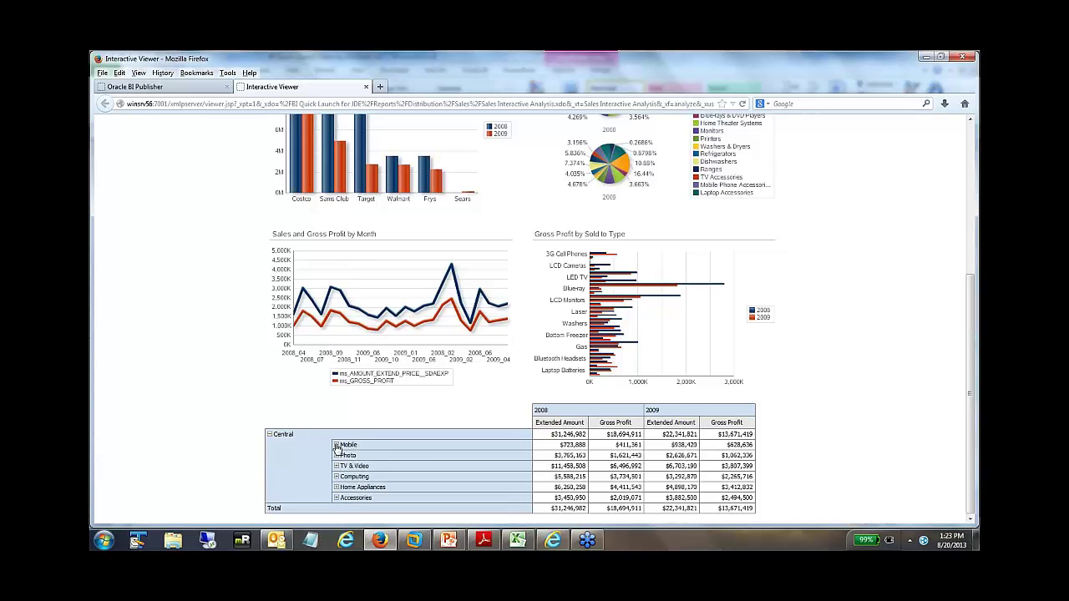
pyautogui.click(336, 445)
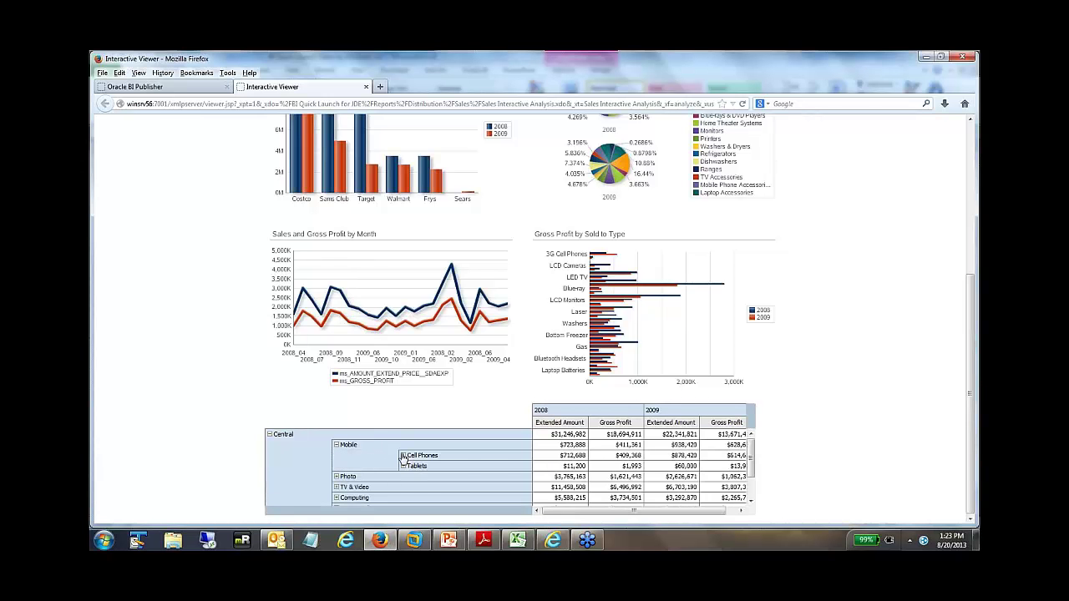
pyautogui.click(403, 456)
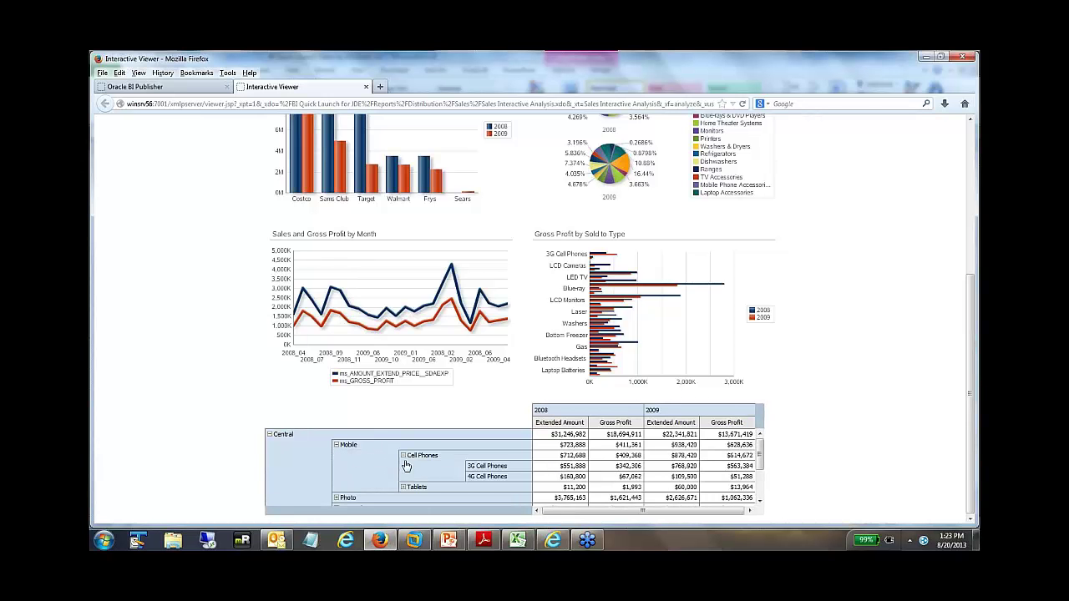
pyautogui.click(403, 456)
pyautogui.click(336, 445)
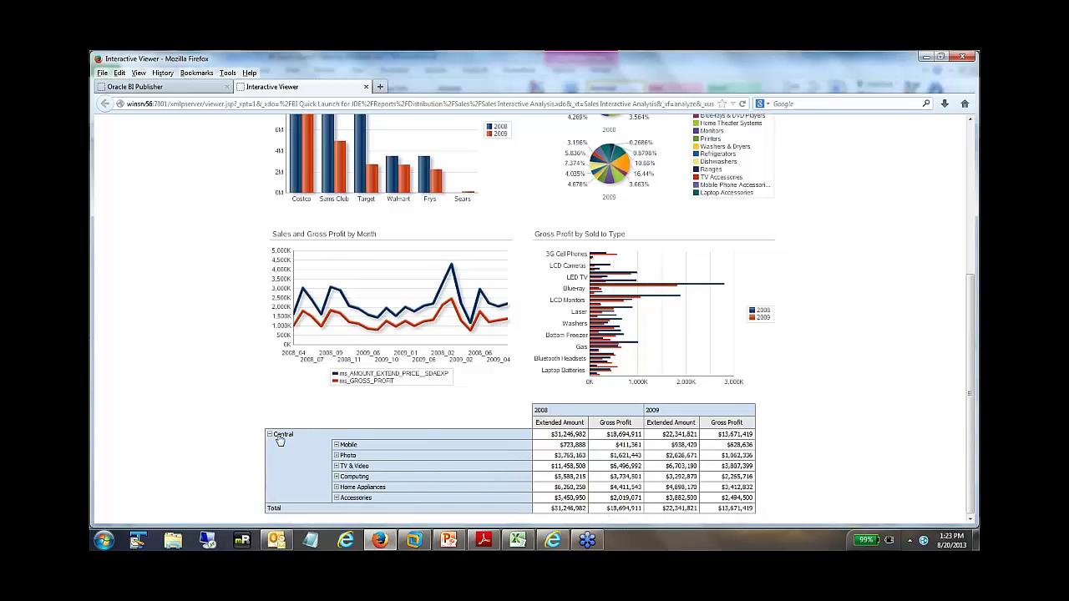
pyautogui.scroll(5, 359, 348)
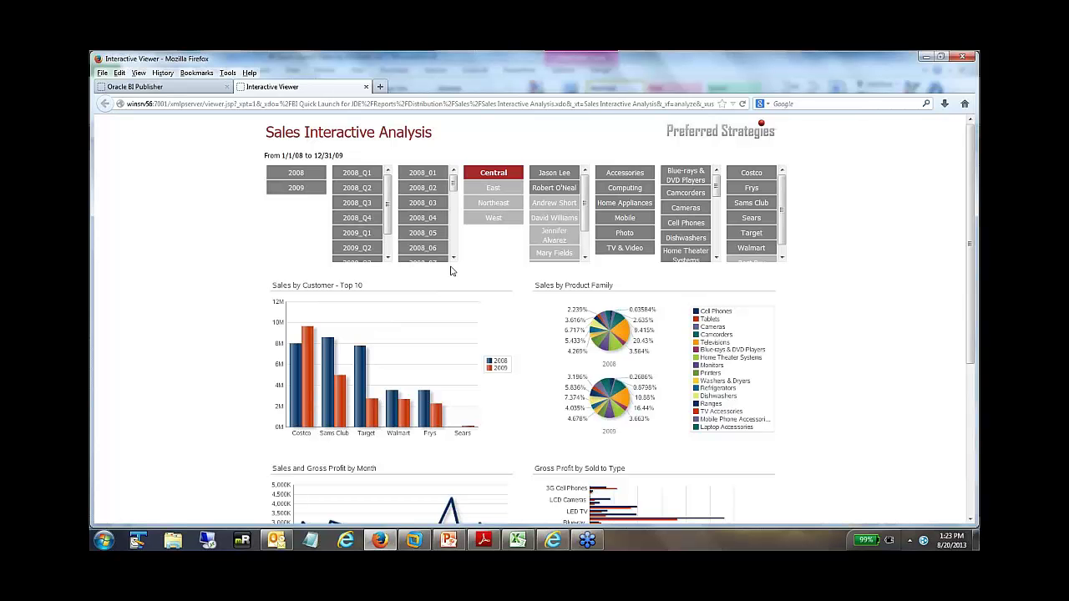
# - Toggle the 2009 year filter off again, add the East region, and read chart bar values
pyautogui.click(295, 189)
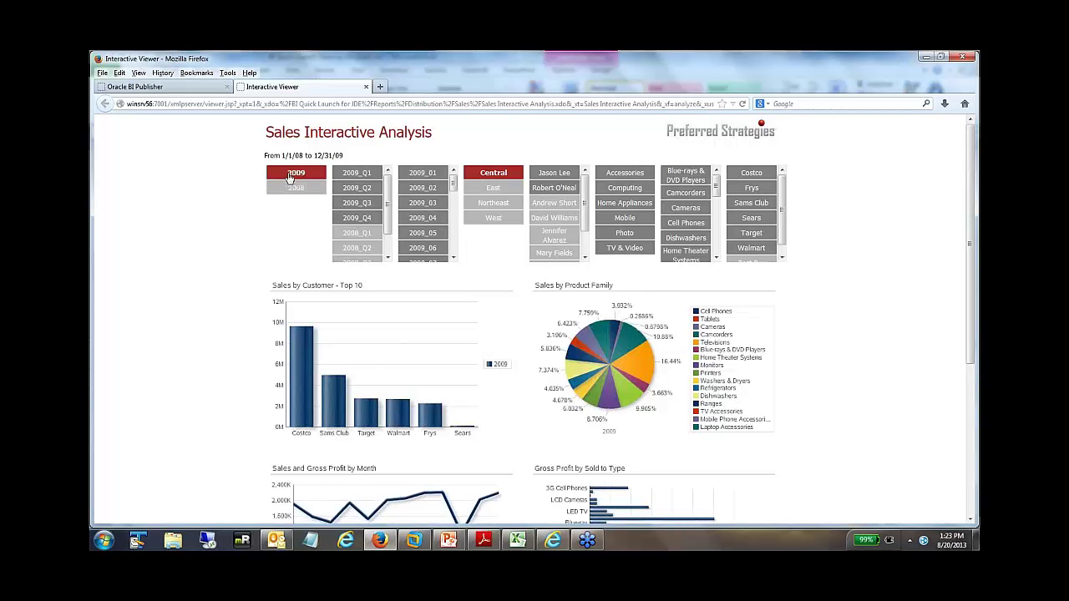
pyautogui.click(294, 177)
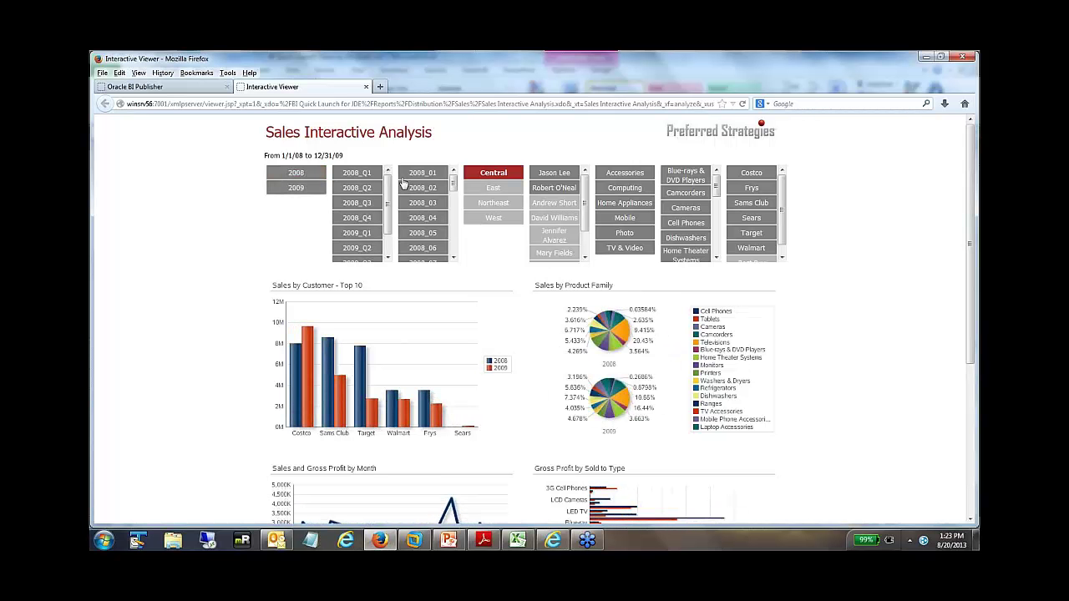
pyautogui.click(494, 189)
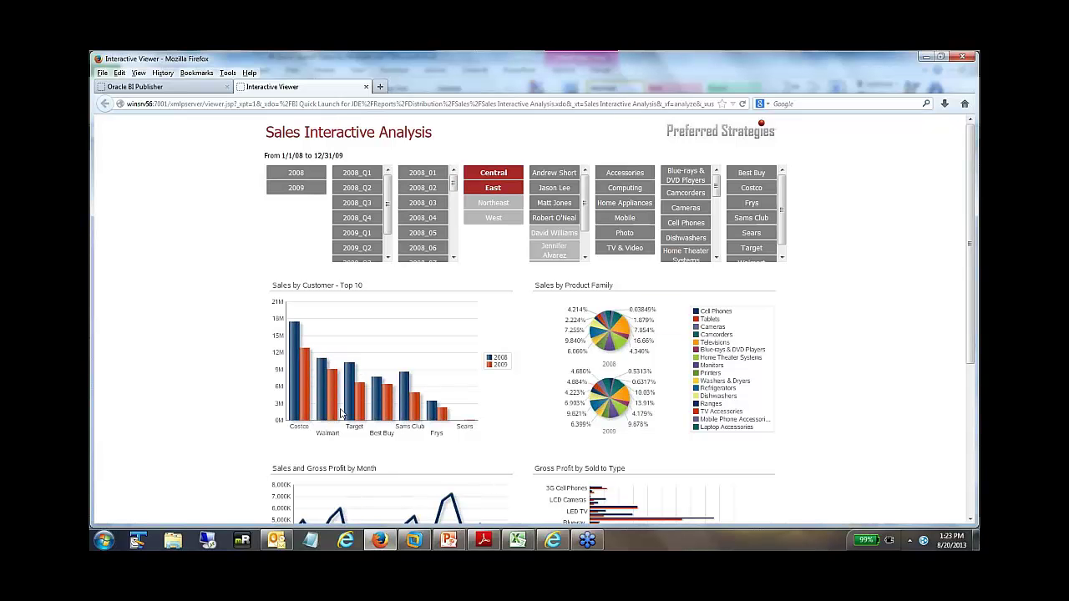
pyautogui.moveTo(293, 393)
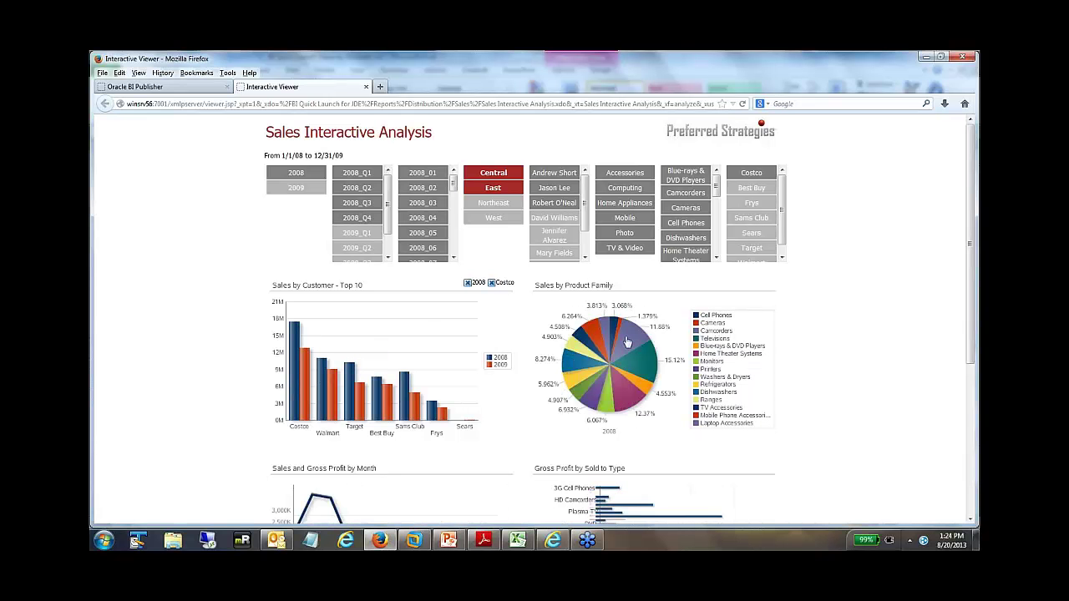
pyautogui.moveTo(293, 360)
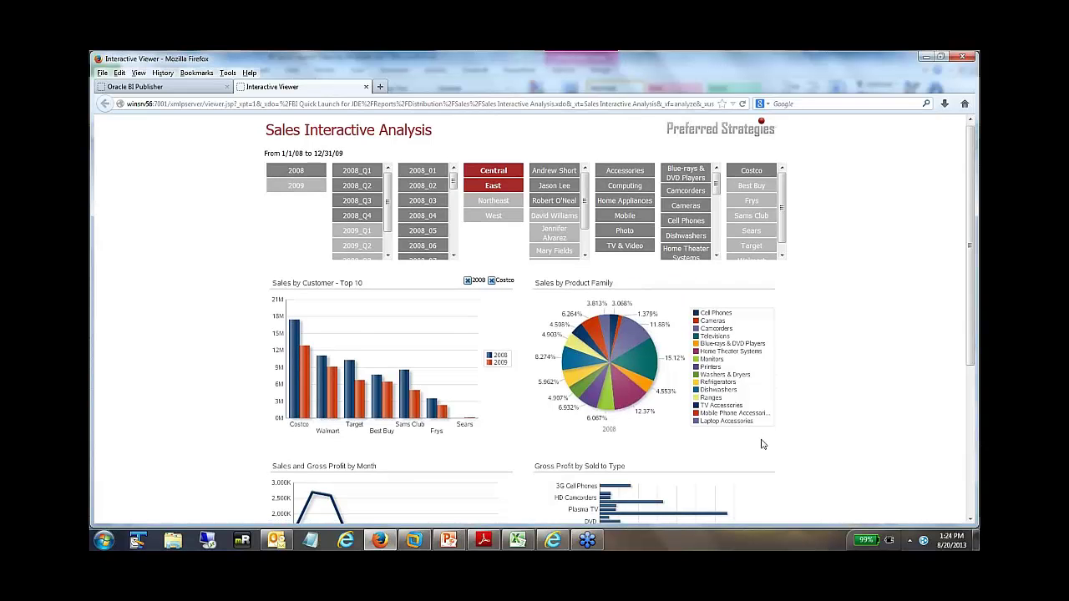
pyautogui.scroll(-5, 763, 443)
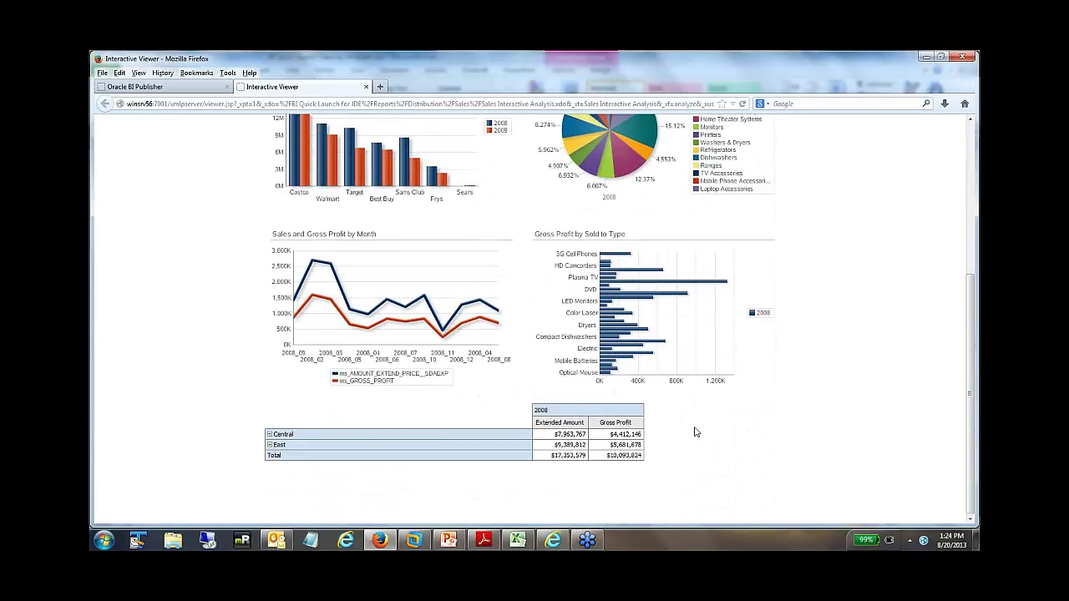
pyautogui.scroll(1, 609, 383)
pyautogui.moveTo(607, 382)
pyautogui.scroll(4, 606, 382)
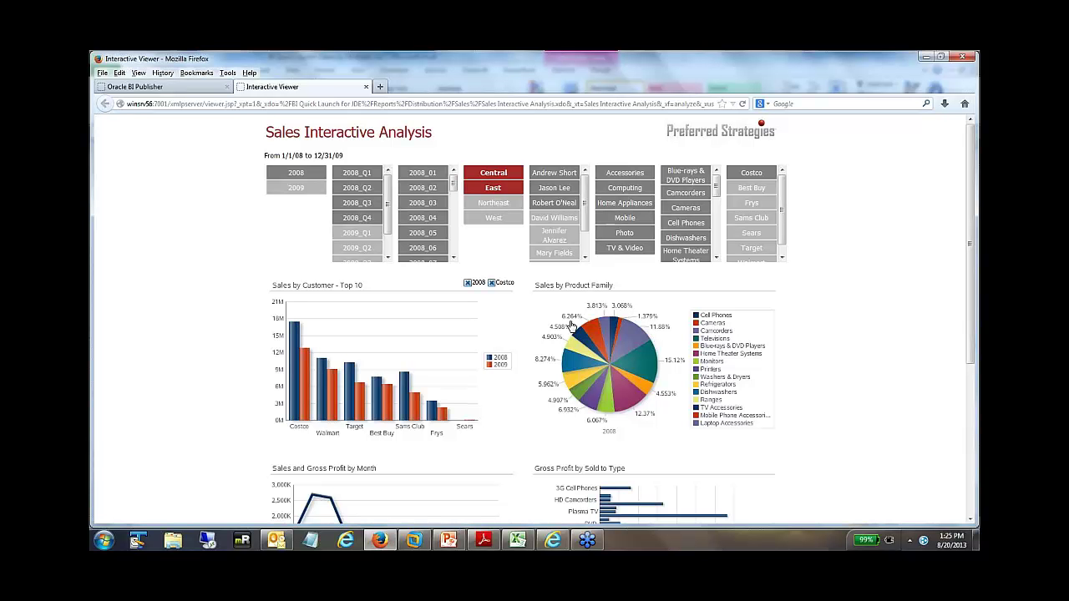
# - Close the Interactive Viewer and return to the catalog's Sales folder
pyautogui.click(366, 87)
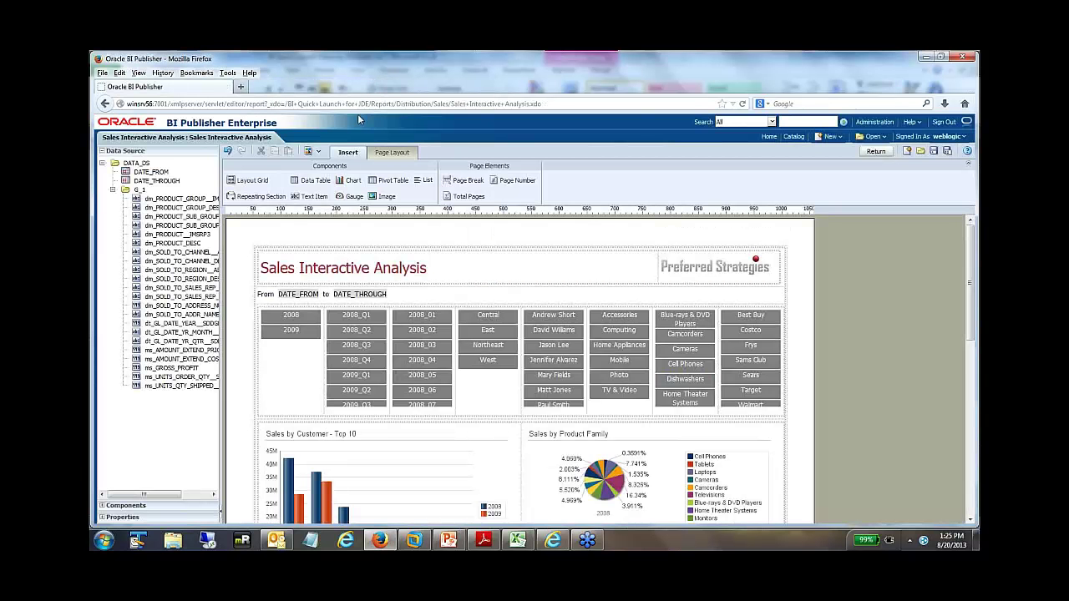
pyautogui.click(794, 137)
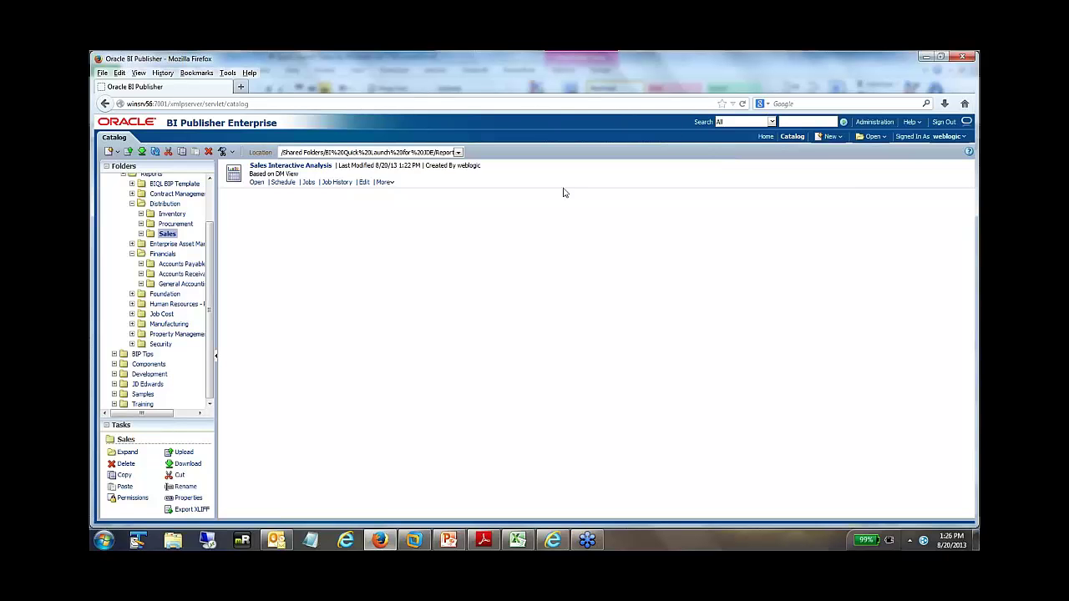
# - Start a new report that uses an existing data model
pyautogui.click(830, 138)
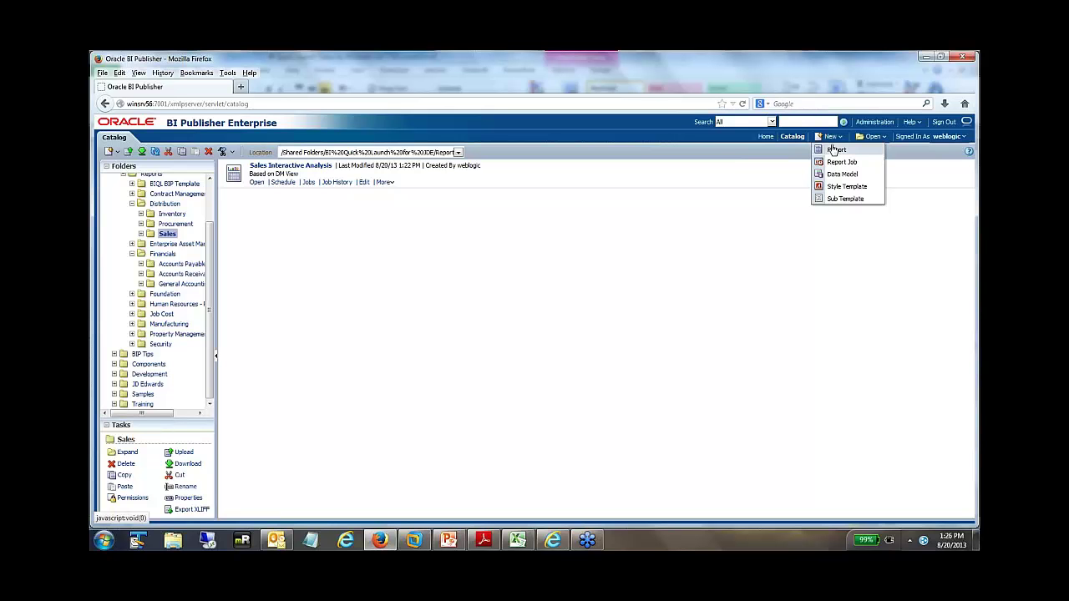
pyautogui.click(832, 151)
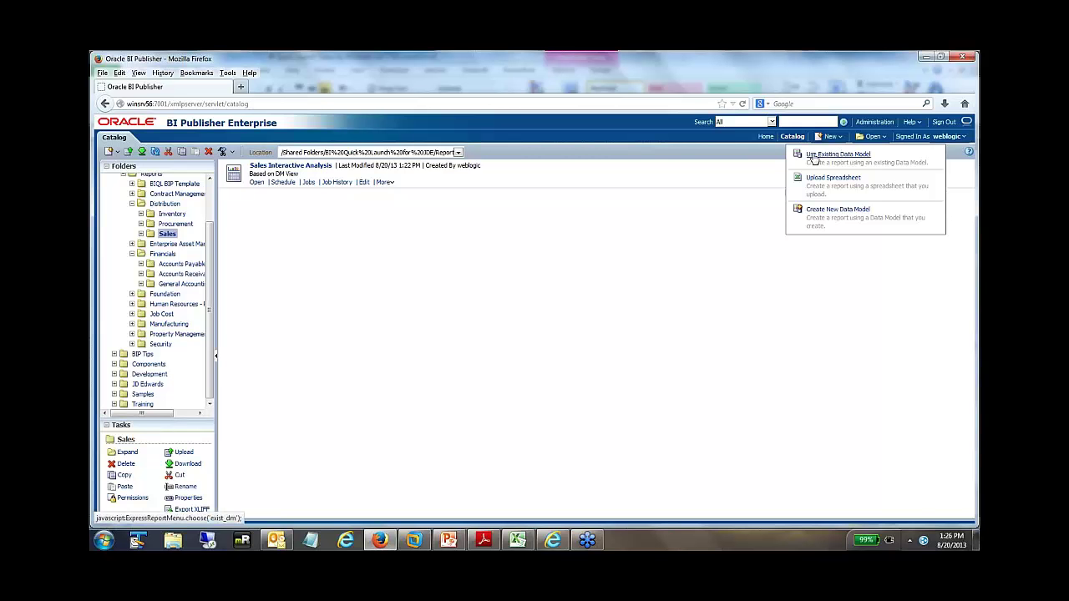
pyautogui.click(836, 155)
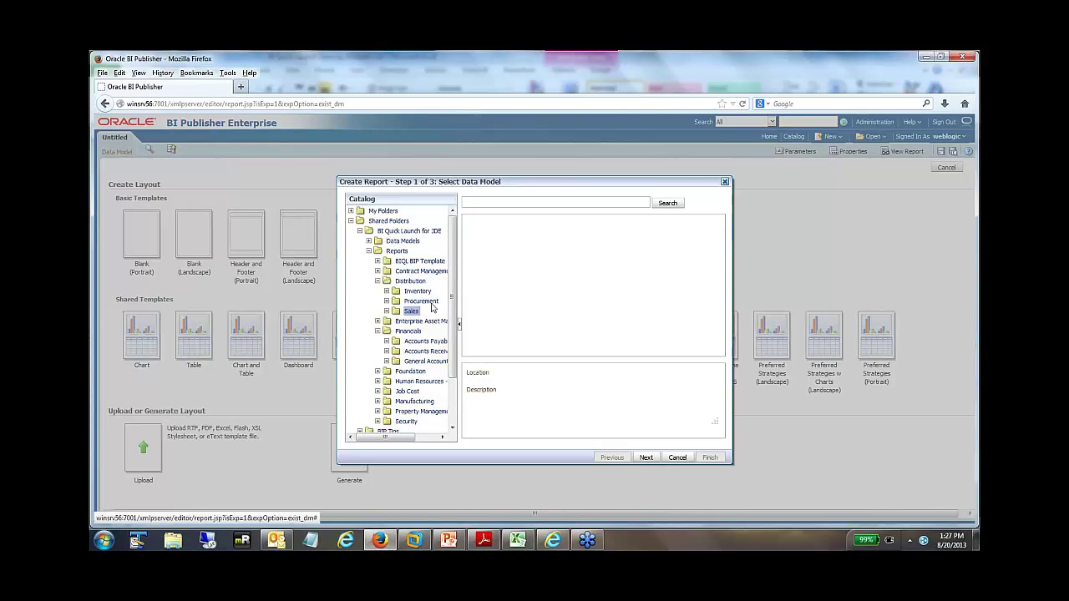
# - Base the report on Procurement's DM_OPEN_PURCHASE_ORDER_DETAIL_001 and choose Use Report Editor
pyautogui.click(368, 240)
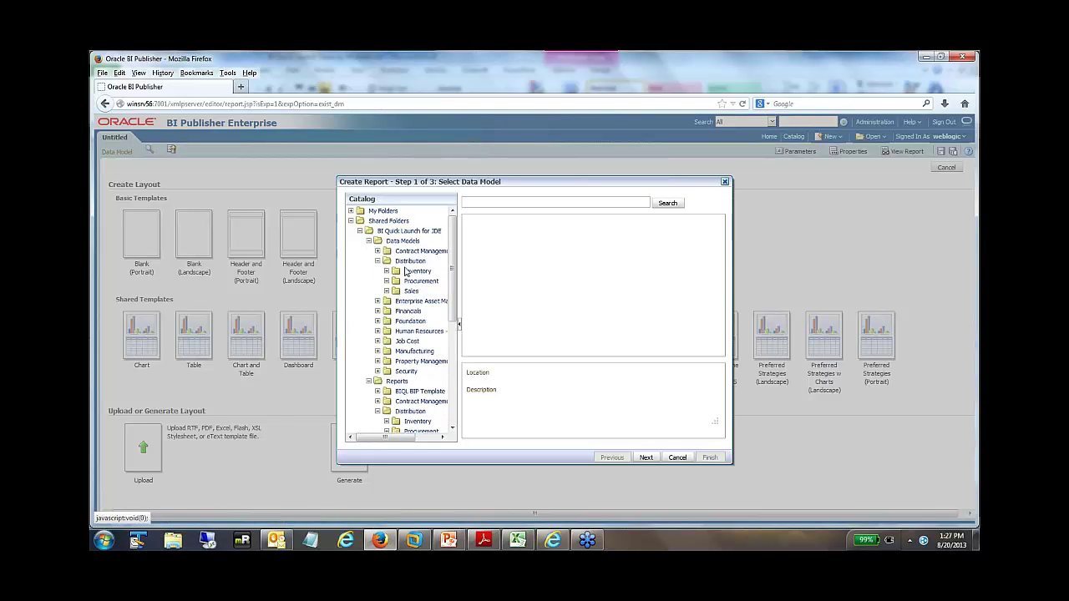
pyautogui.click(420, 281)
pyautogui.click(546, 251)
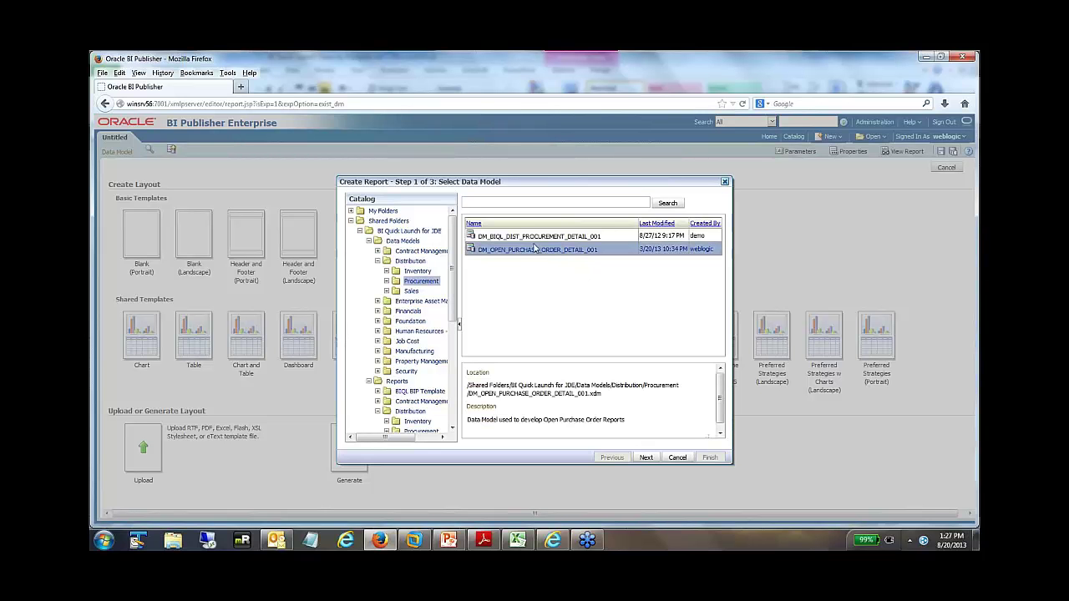
pyautogui.click(648, 458)
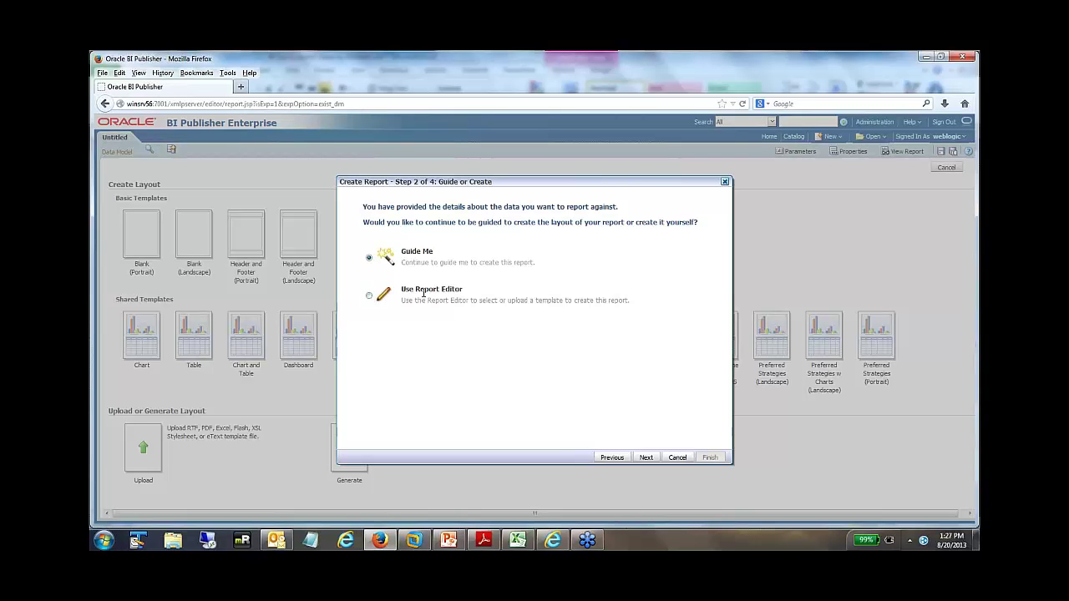
pyautogui.click(370, 297)
pyautogui.click(710, 458)
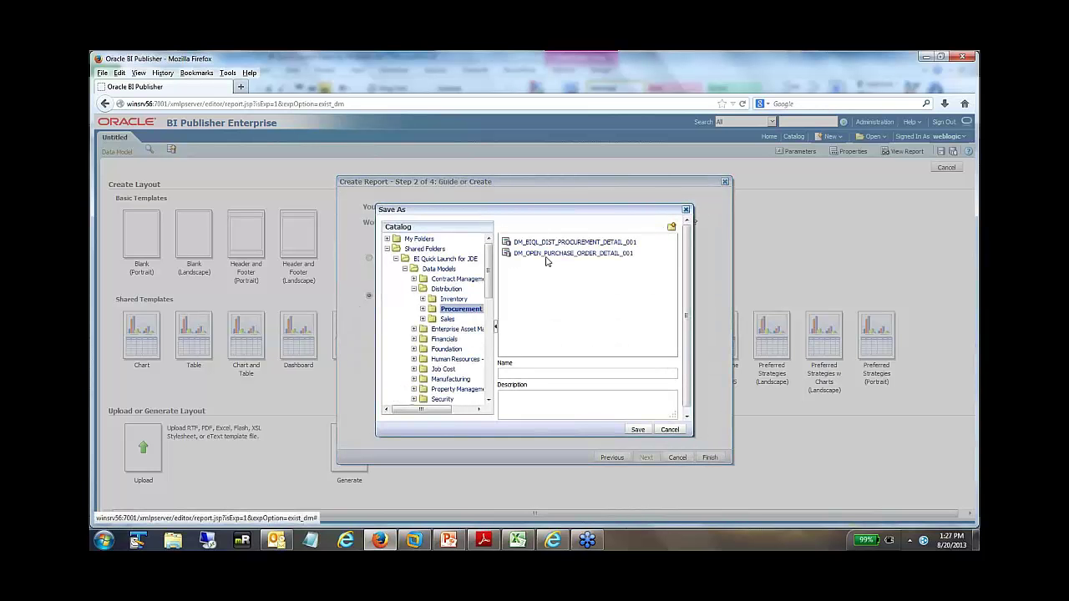
# - Save as 'Open Purchase Order Adhoc Report' in Procurement and pick the Preferred Strategies w Charts template
pyautogui.click(405, 269)
pyautogui.click(459, 329)
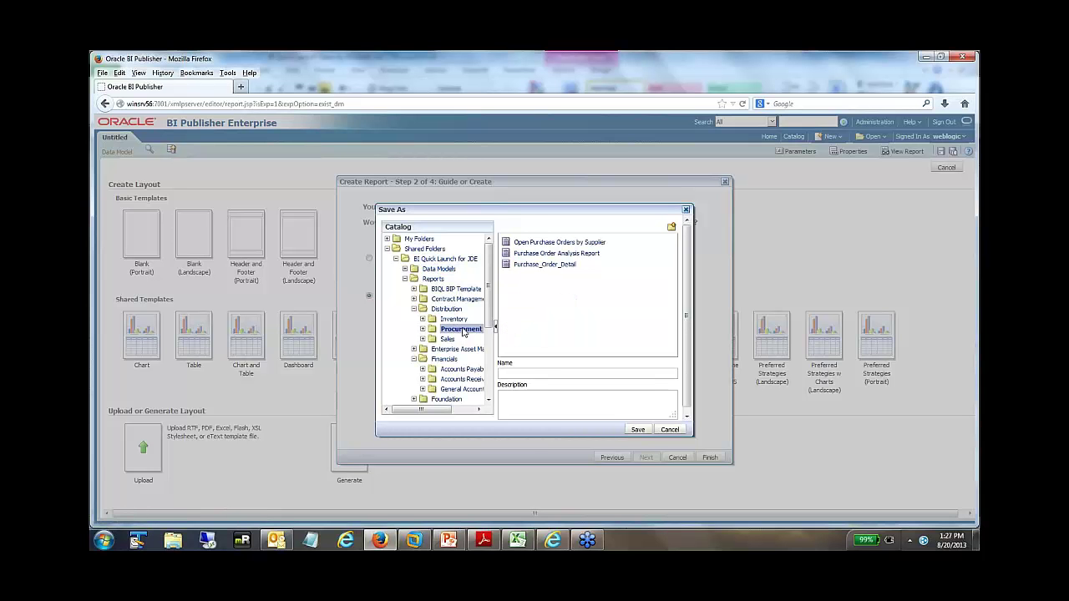
pyautogui.click(527, 375)
pyautogui.write('Open Purchase Order Adhoc Report')
pyautogui.click(637, 430)
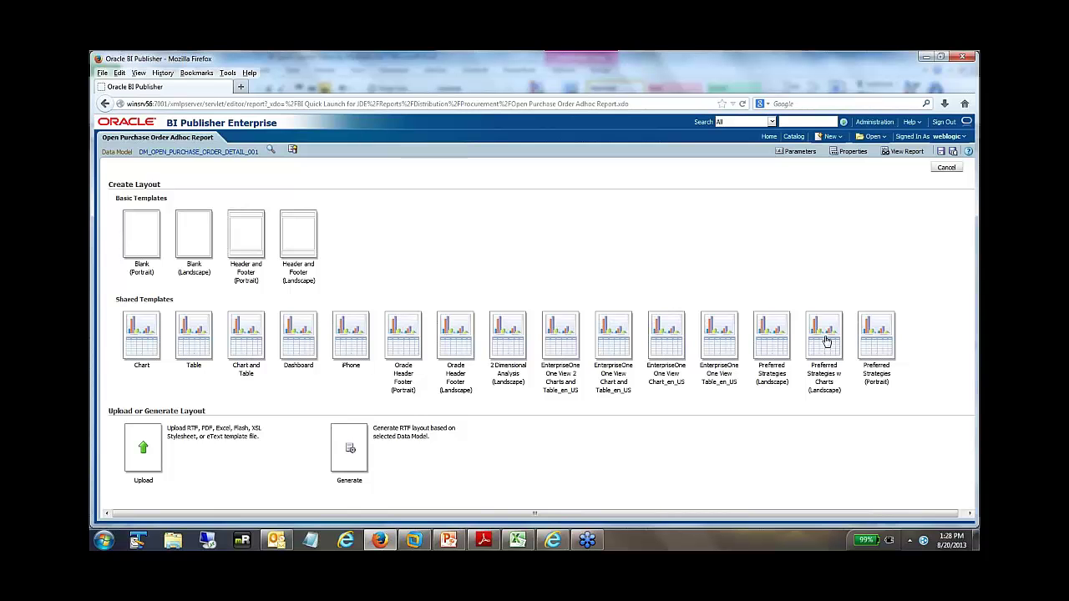
pyautogui.click(825, 343)
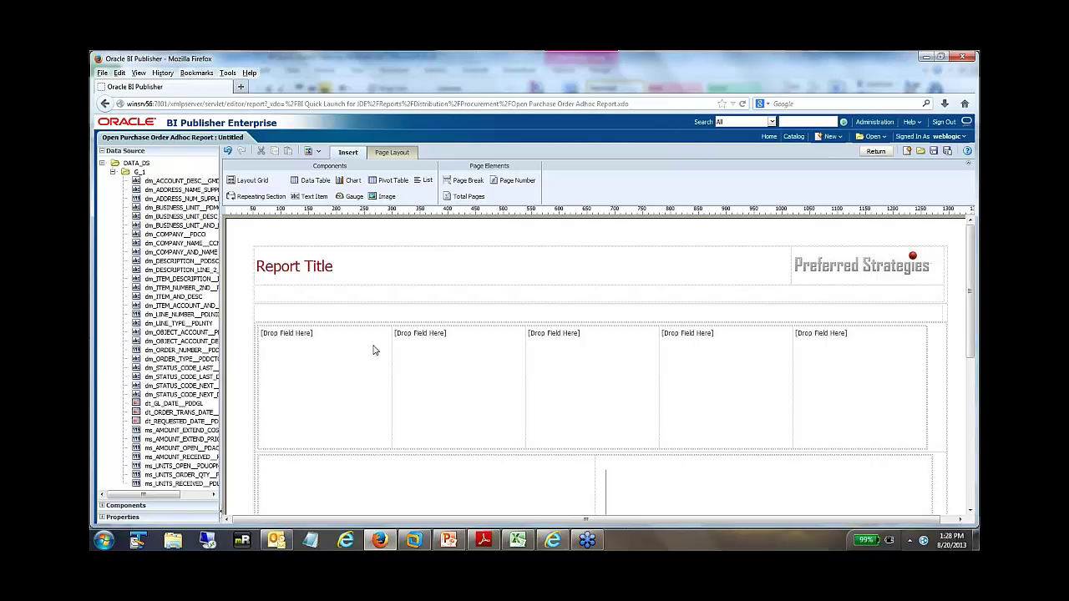
# - Replace the placeholder report title text with 'Open Purchase Orders'
pyautogui.click(298, 269)
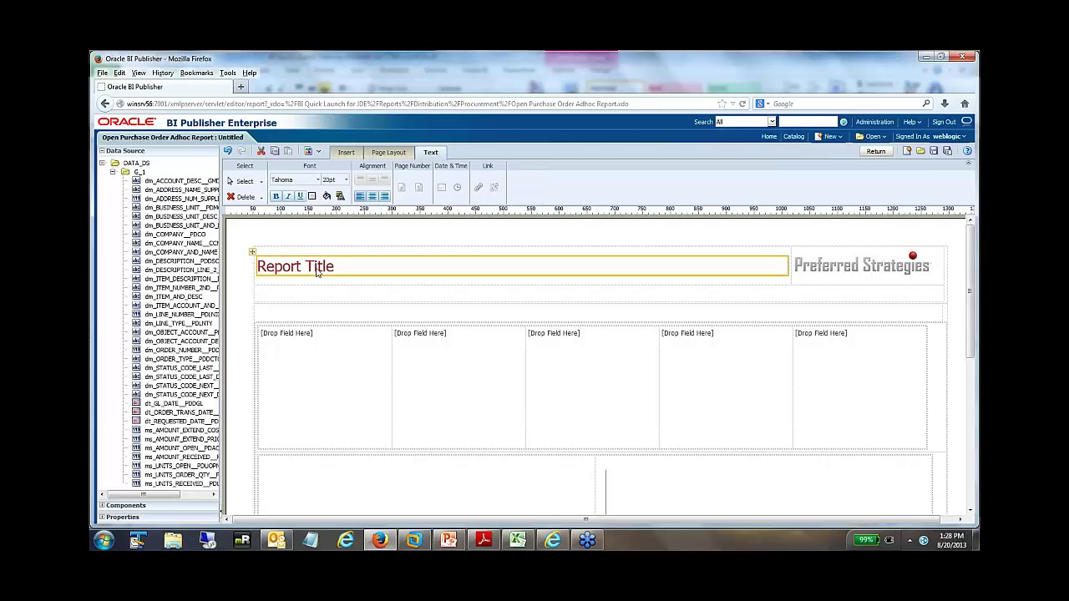
pyautogui.click(317, 270)
pyautogui.moveTo(341, 269); pyautogui.dragTo(243, 266)
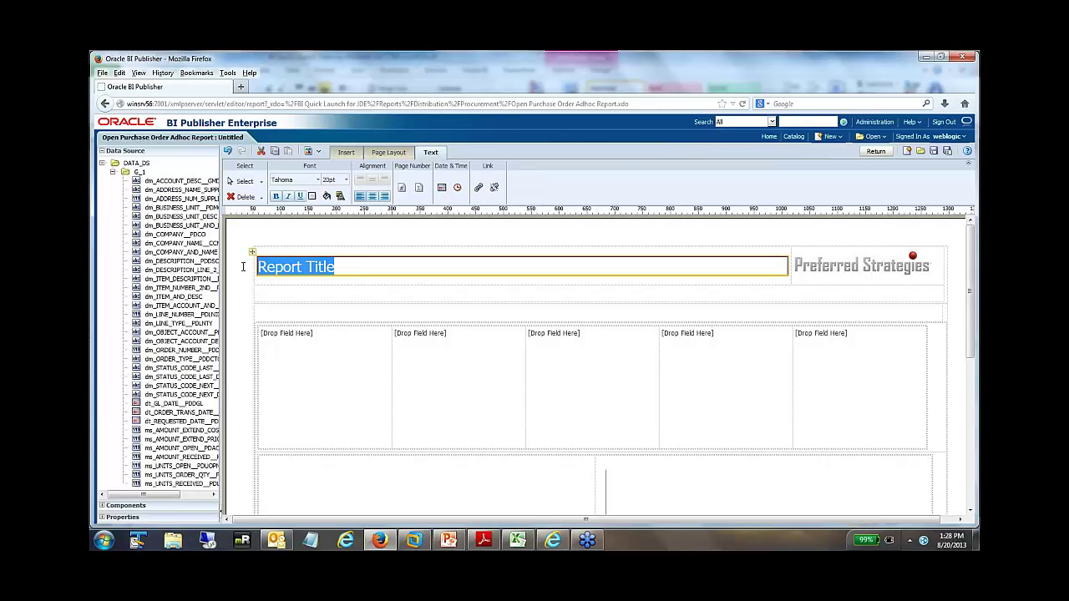
pyautogui.write('Open Pur')
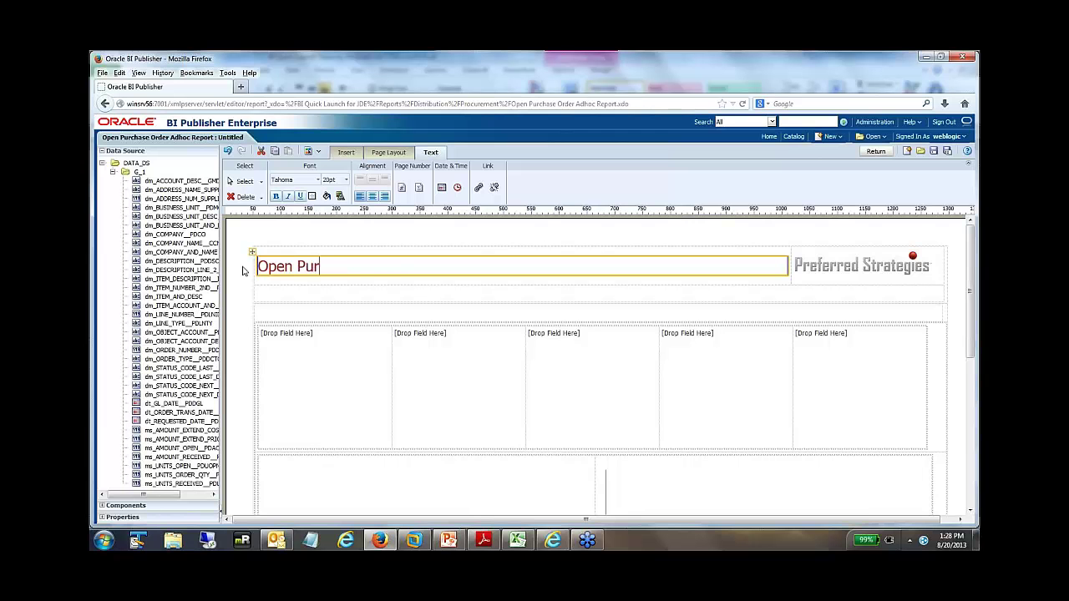
pyautogui.write('chase Orders')
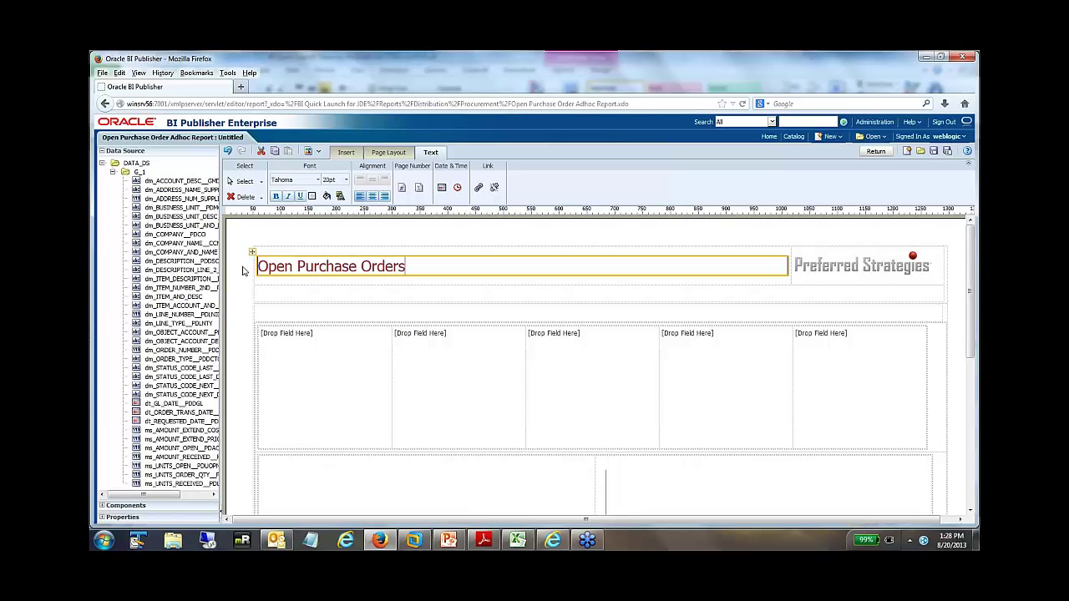
# - Fill the first three data lists with supplier name, company name and item account/description
pyautogui.click(309, 357)
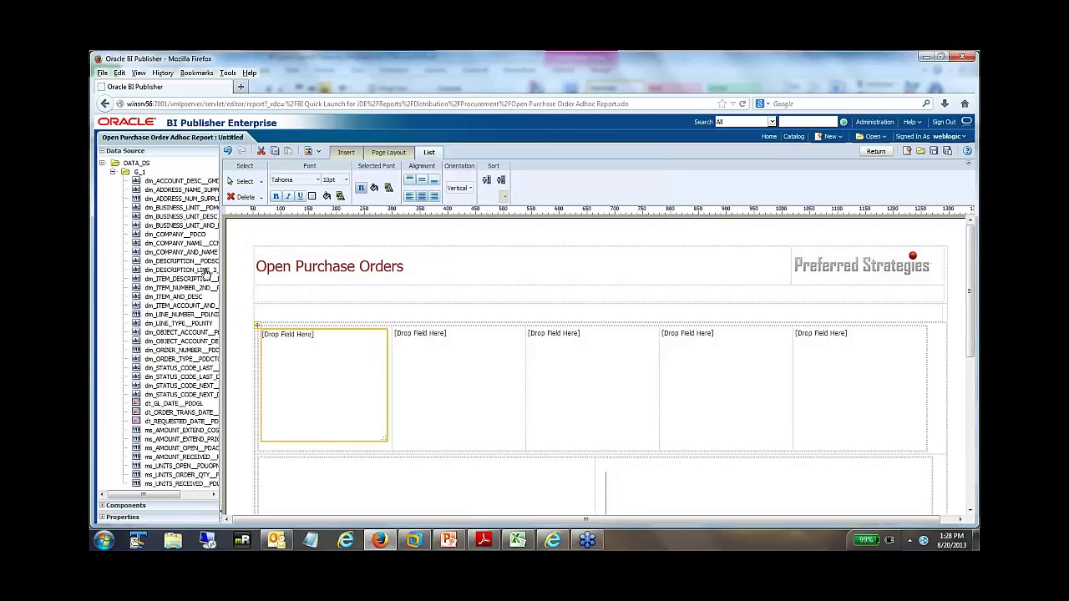
pyautogui.moveTo(218, 230); pyautogui.dragTo(267, 230)
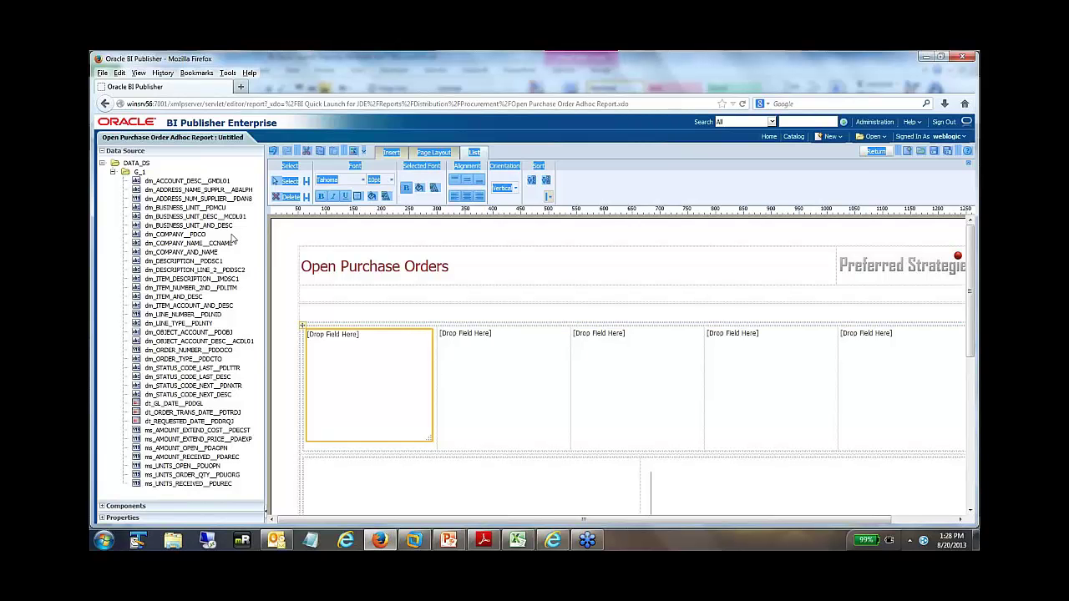
pyautogui.click(213, 191)
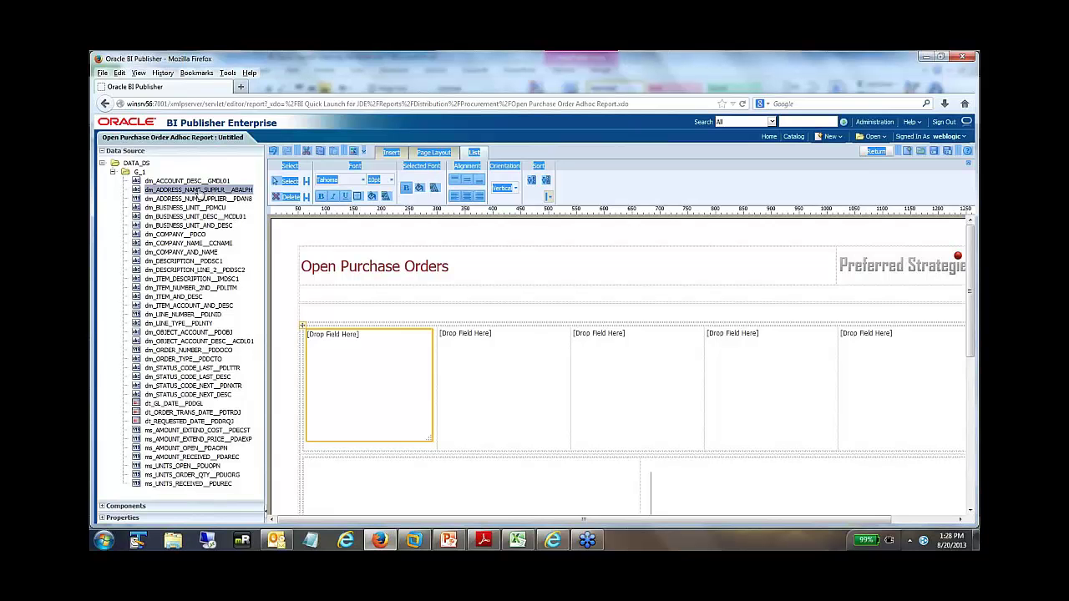
pyautogui.moveTo(202, 190); pyautogui.dragTo(364, 368)
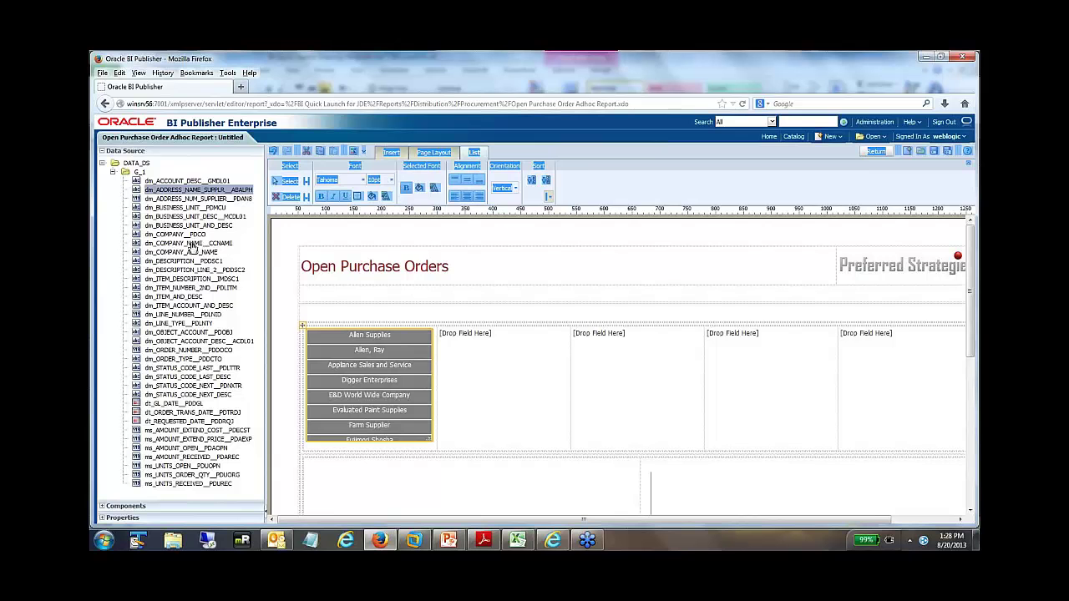
pyautogui.moveTo(188, 243); pyautogui.dragTo(501, 373)
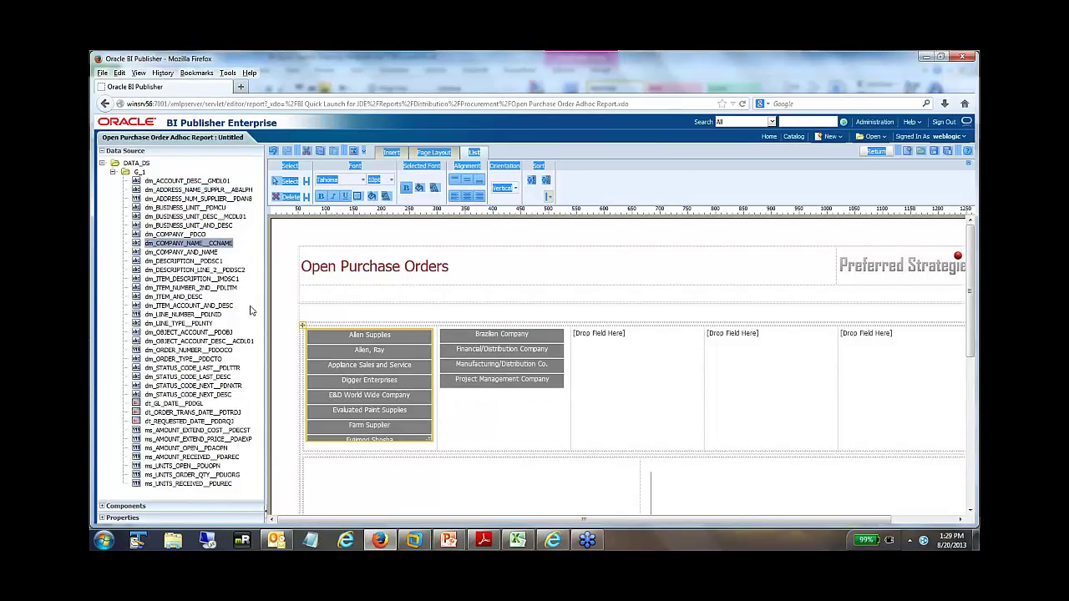
pyautogui.moveTo(189, 308); pyautogui.dragTo(597, 366)
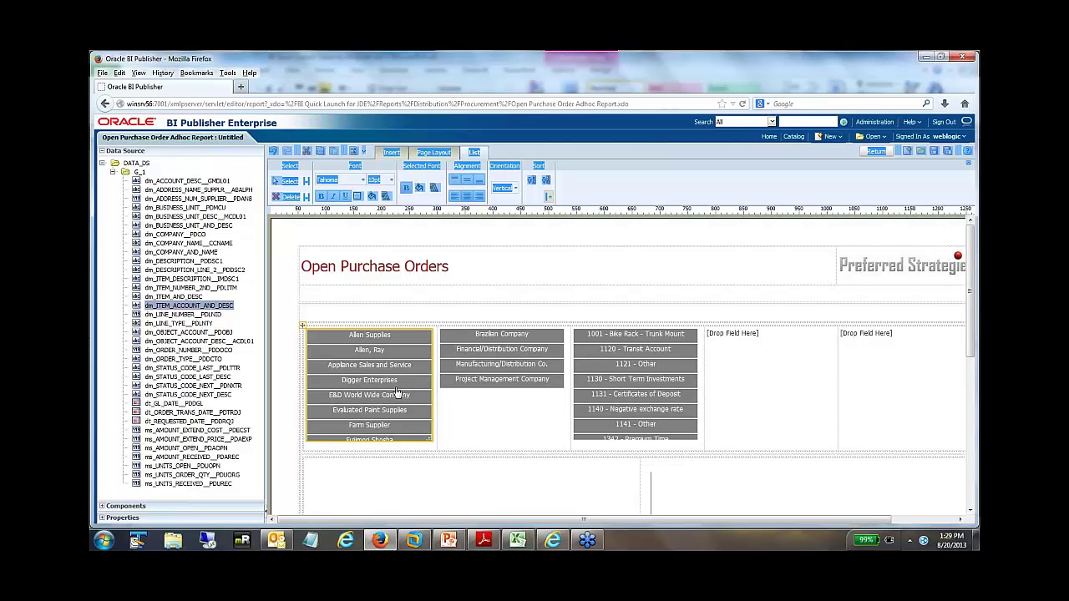
# - Add last status description and line type (D, J, N, S, X) as the fourth and fifth lists
pyautogui.click(182, 377)
pyautogui.moveTo(171, 382); pyautogui.dragTo(739, 370)
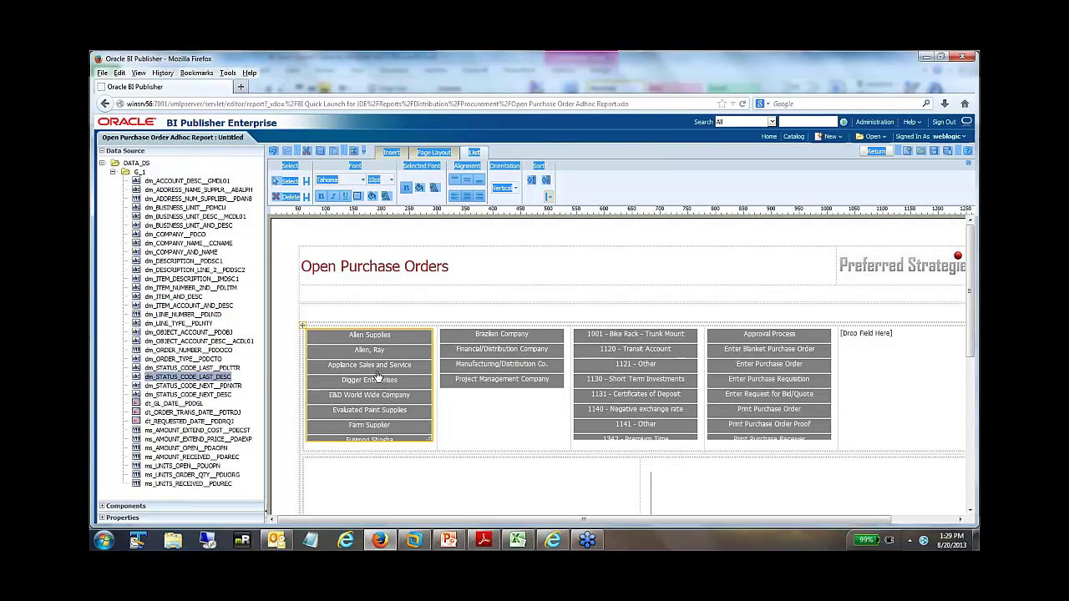
pyautogui.click(188, 325)
pyautogui.moveTo(188, 327); pyautogui.dragTo(877, 370)
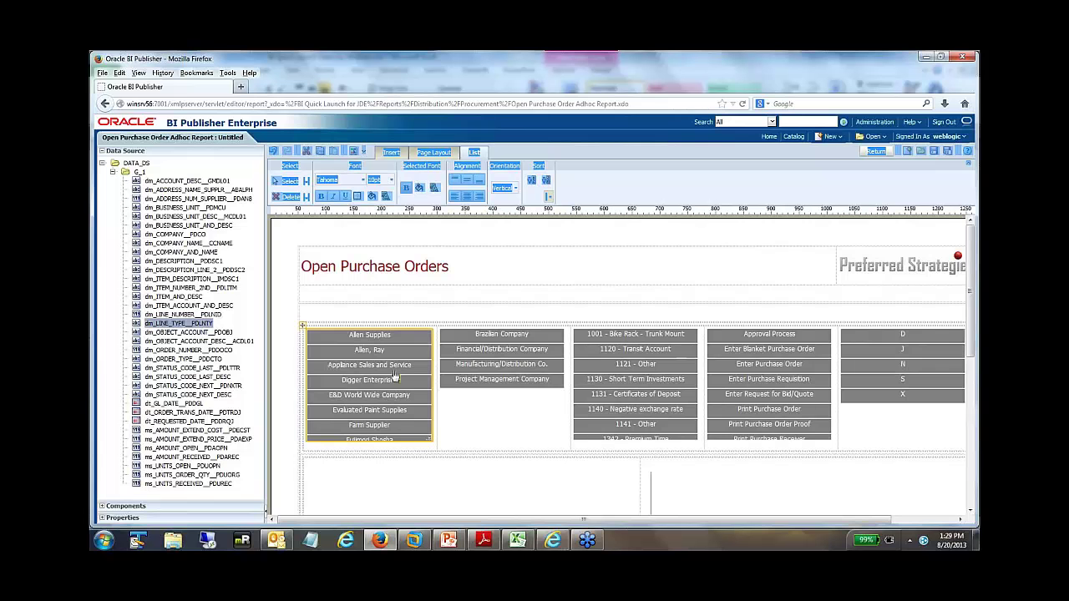
pyautogui.scroll(-2, 551, 401)
pyautogui.scroll(-2, 535, 409)
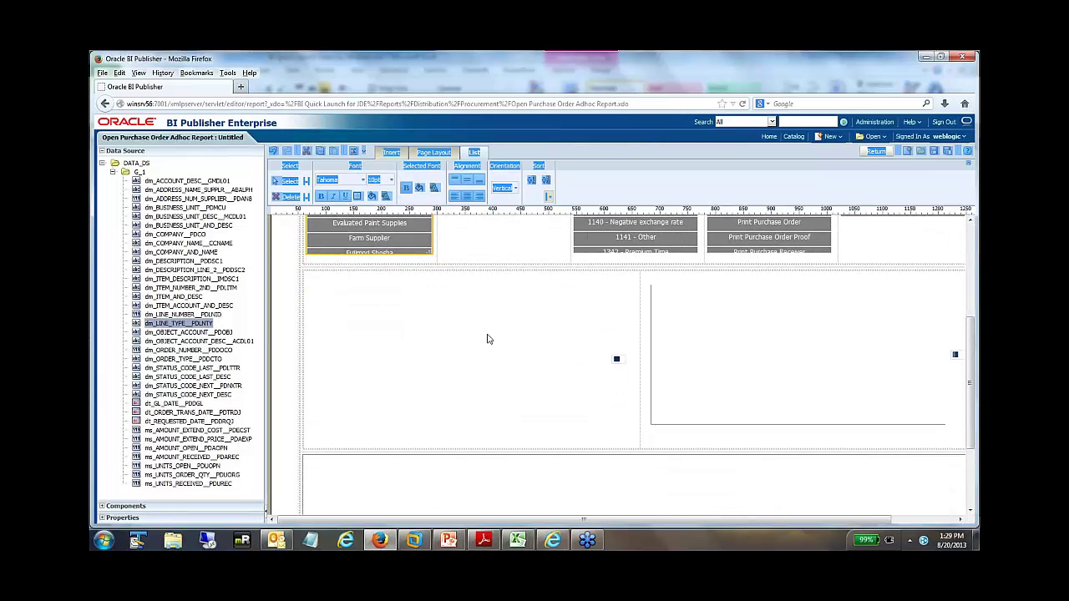
# - Make the lower-left chart a pie of ms_AMOUNT_OPEN values with supplier name as the series
pyautogui.click(438, 306)
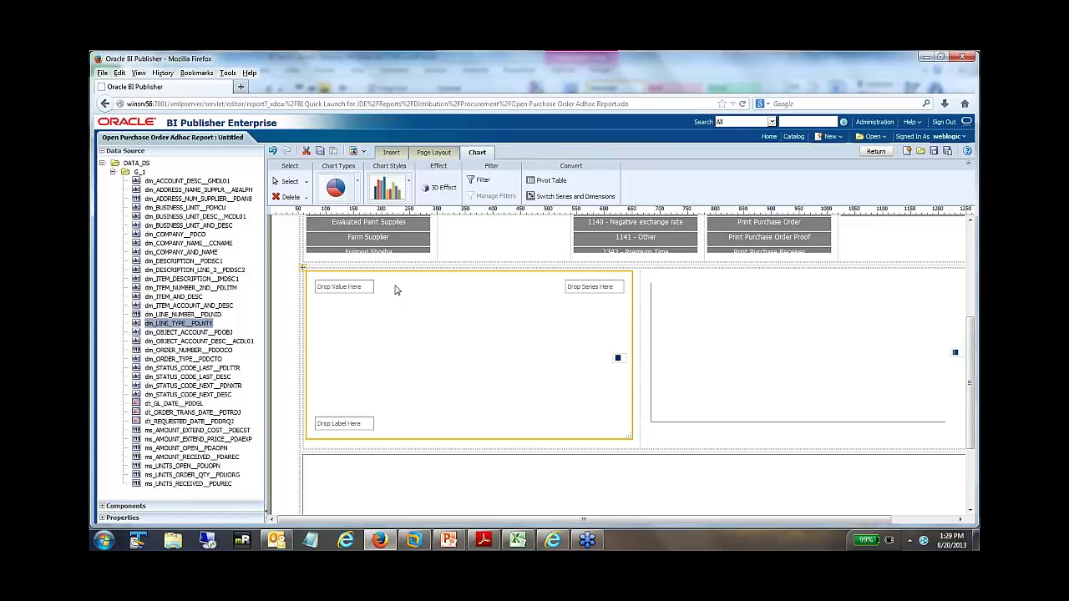
pyautogui.click(173, 450)
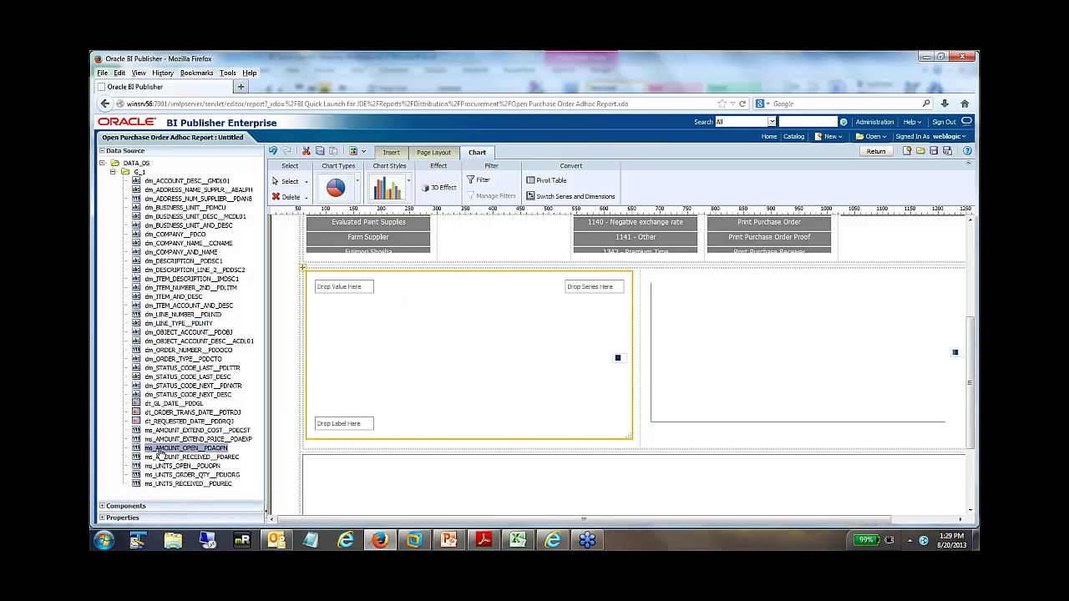
pyautogui.moveTo(159, 451); pyautogui.dragTo(339, 291)
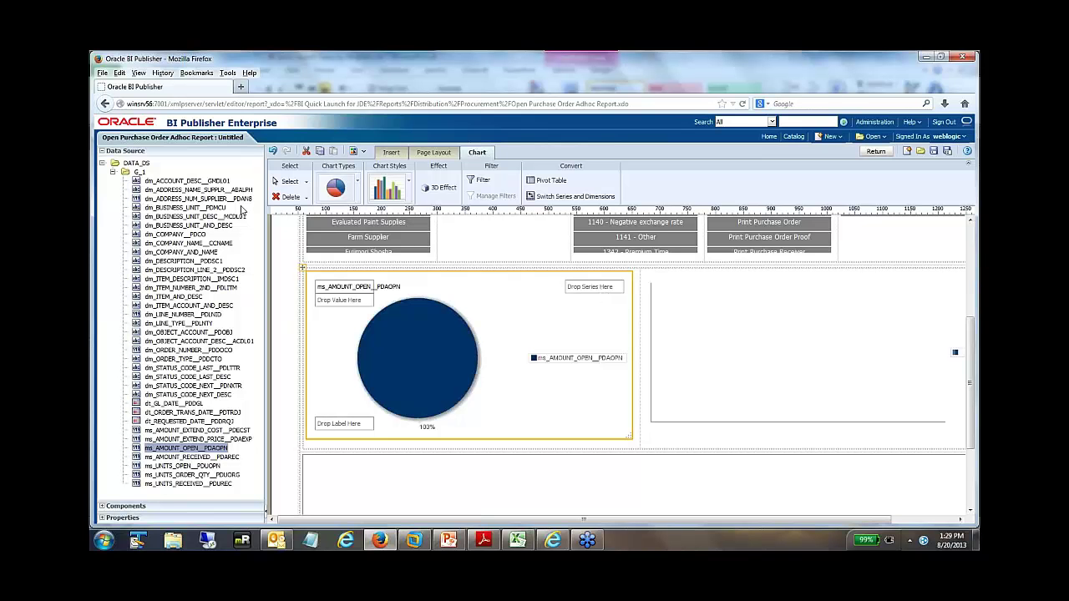
pyautogui.click(200, 191)
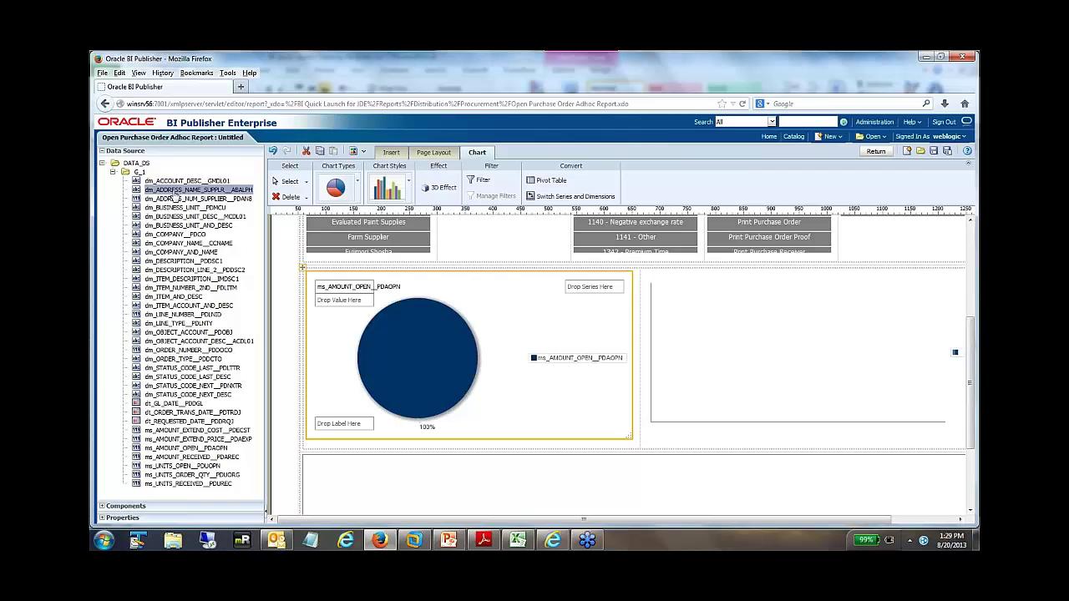
pyautogui.moveTo(178, 193); pyautogui.dragTo(589, 357)
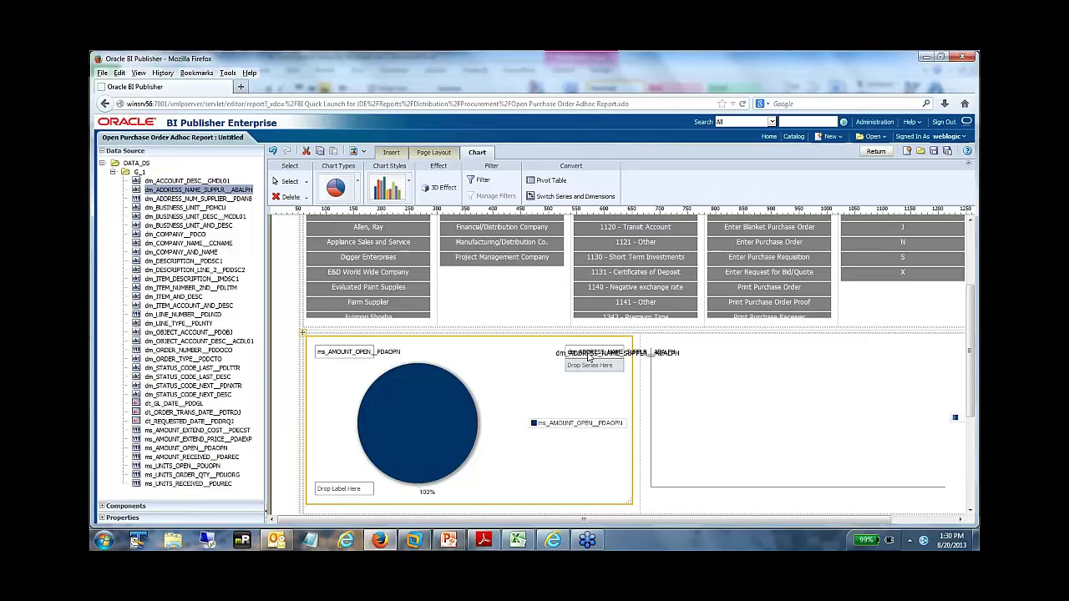
pyautogui.moveTo(589, 357); pyautogui.dragTo(588, 356)
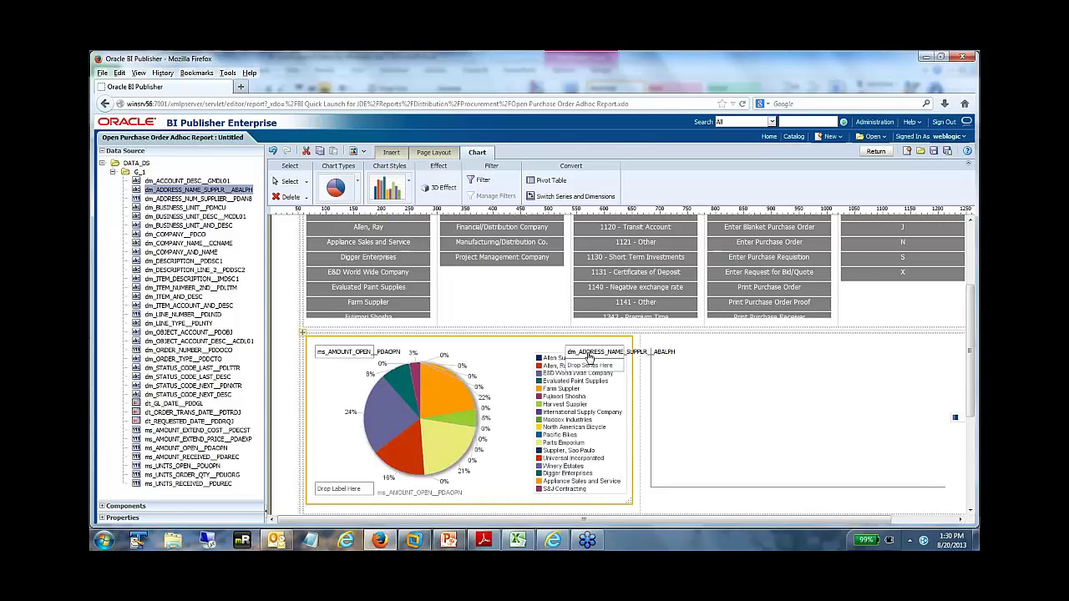
pyautogui.click(702, 362)
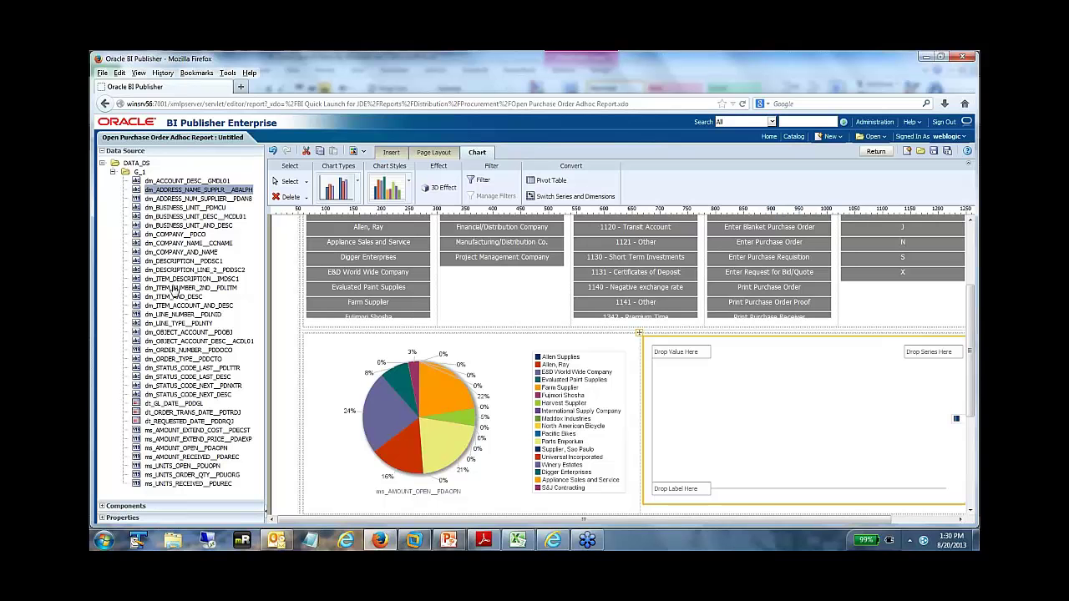
# - Make the right chart a bar chart of ms_UNITS_OPEN by item account and description
pyautogui.click(190, 307)
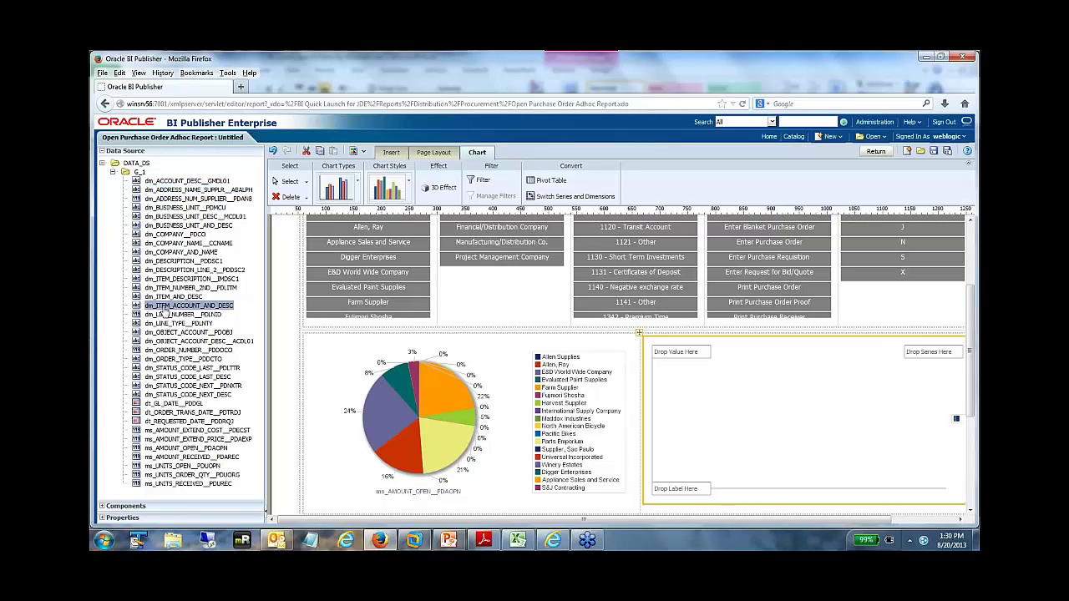
pyautogui.moveTo(164, 313); pyautogui.dragTo(707, 484)
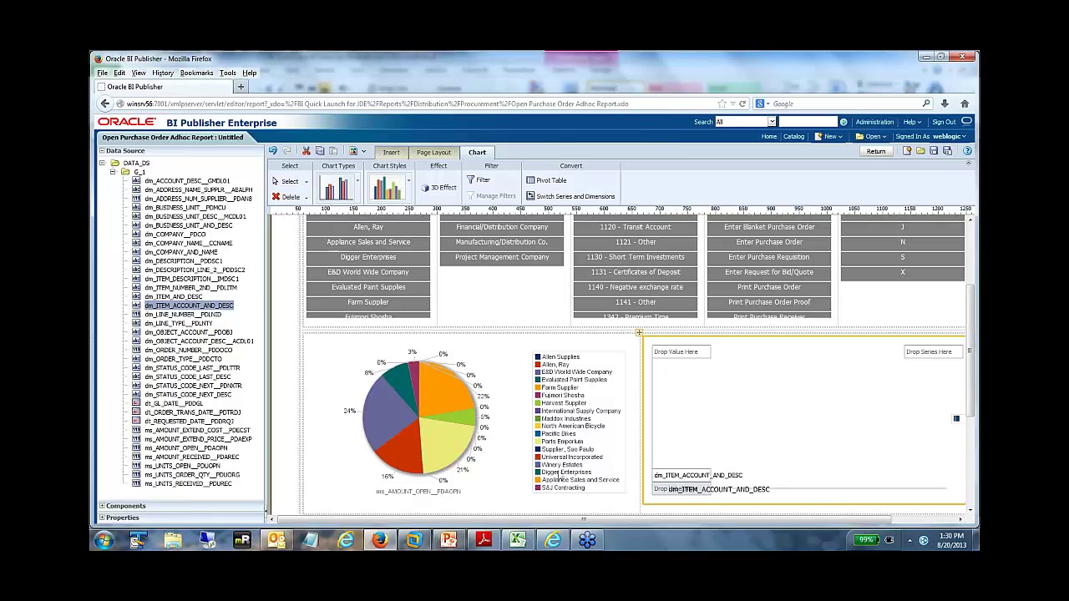
pyautogui.click(179, 466)
pyautogui.moveTo(177, 469); pyautogui.dragTo(681, 354)
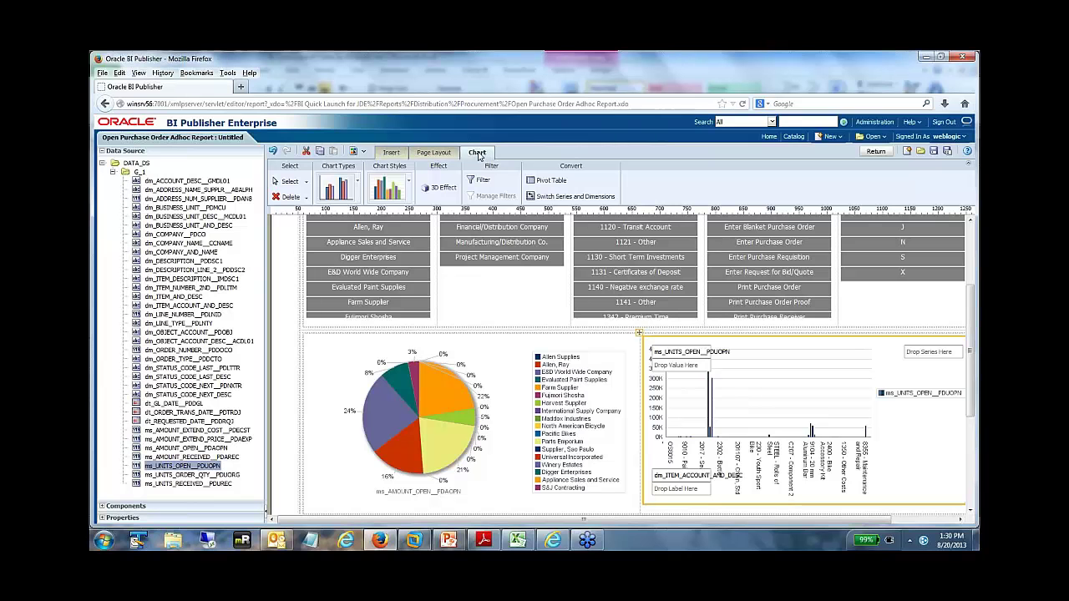
pyautogui.click(479, 185)
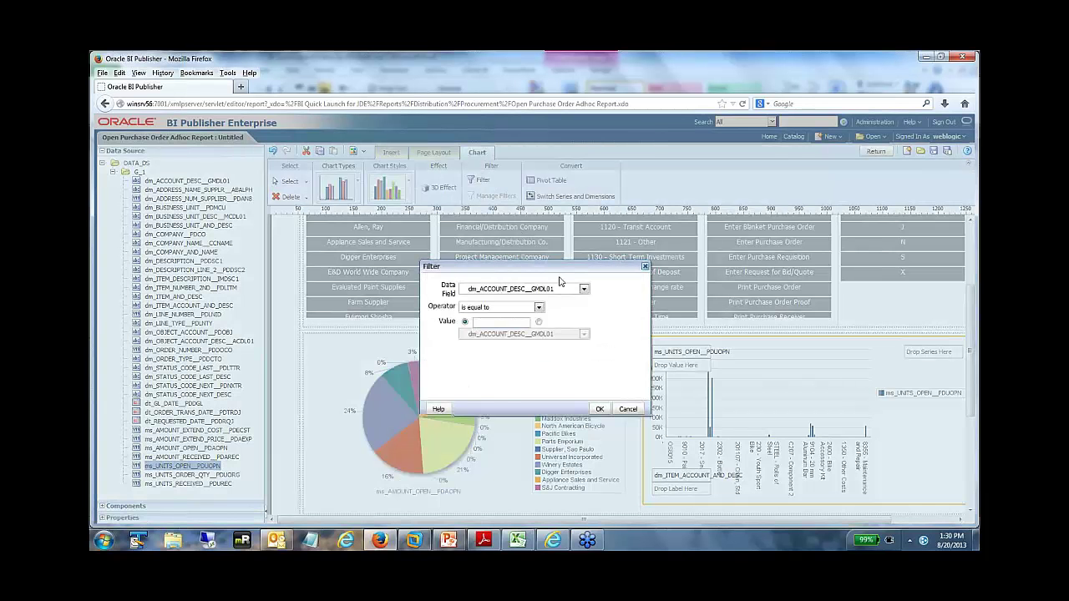
# - Filter the bar chart to items where ms_UNITS_OPEN_PDUOPN 'is in top' 10
pyautogui.click(584, 289)
pyautogui.moveTo(585, 307); pyautogui.dragTo(588, 421)
pyautogui.click(524, 442)
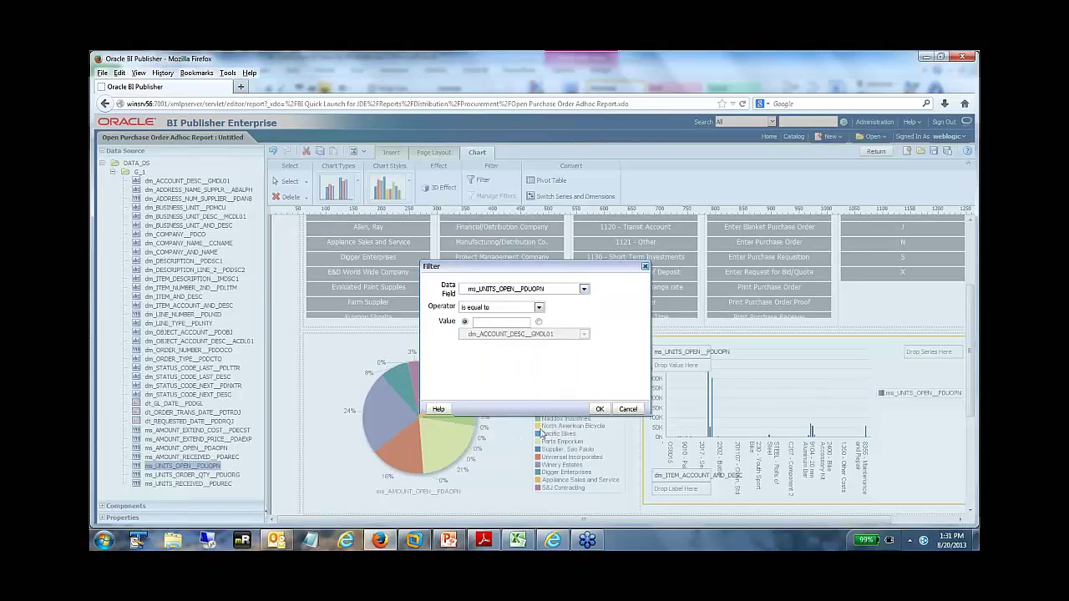
pyautogui.click(489, 308)
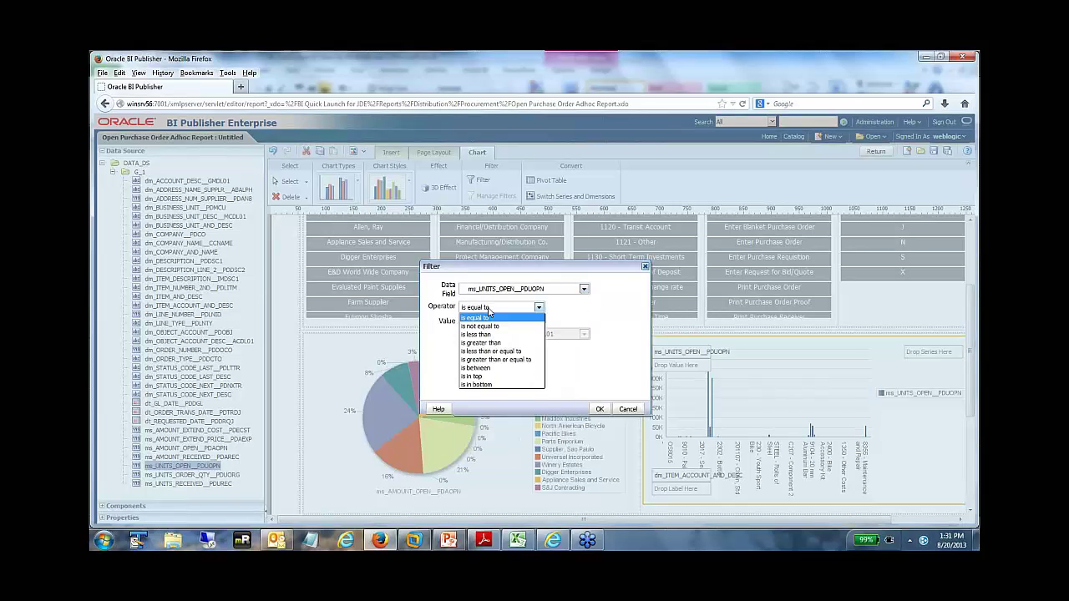
pyautogui.click(480, 376)
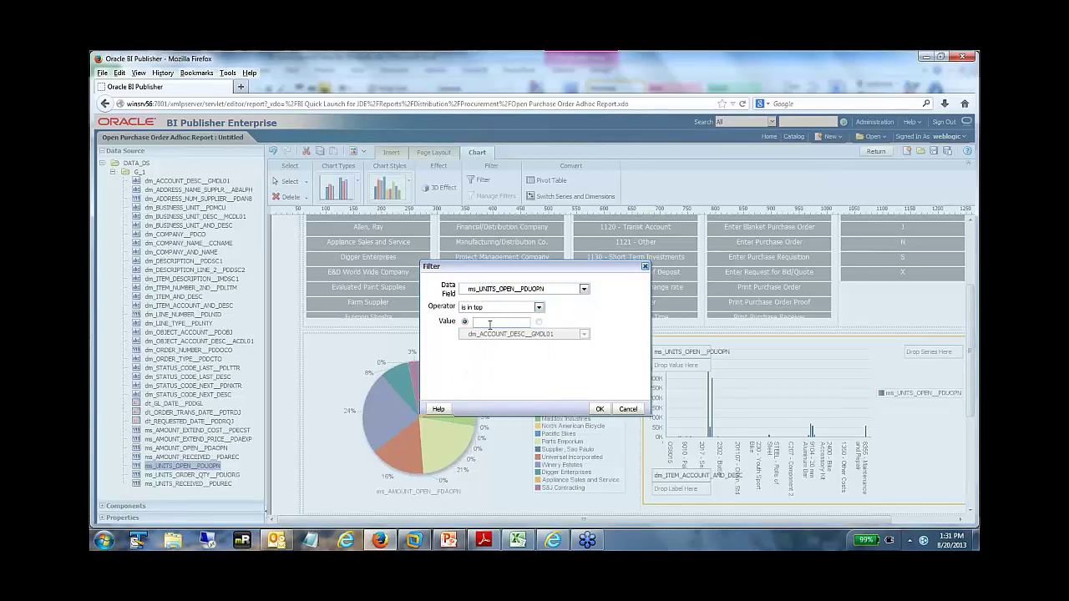
pyautogui.click(601, 408)
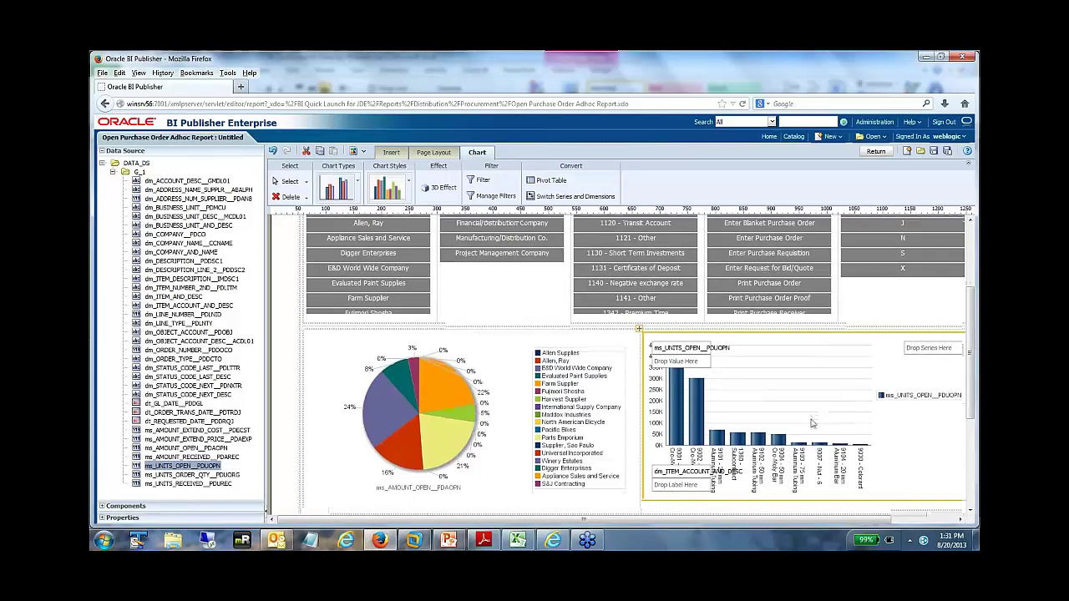
pyautogui.scroll(-4, 801, 421)
# - Insert a pivot table with status, supplier and item rows and ms_AMOUNT_OPEN as data
pyautogui.click(471, 386)
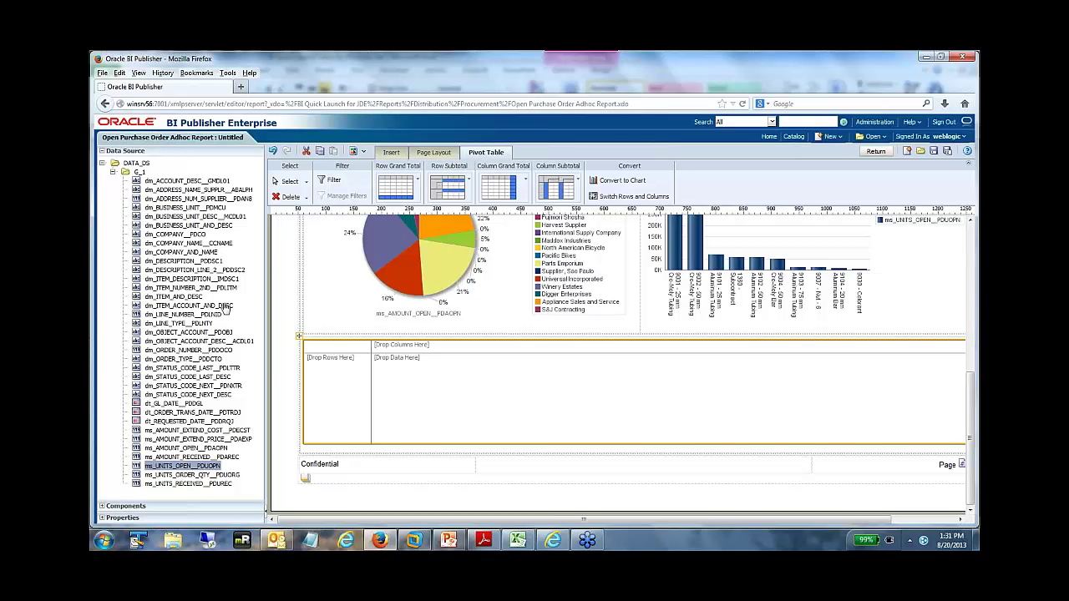
pyautogui.moveTo(194, 383); pyautogui.dragTo(324, 384)
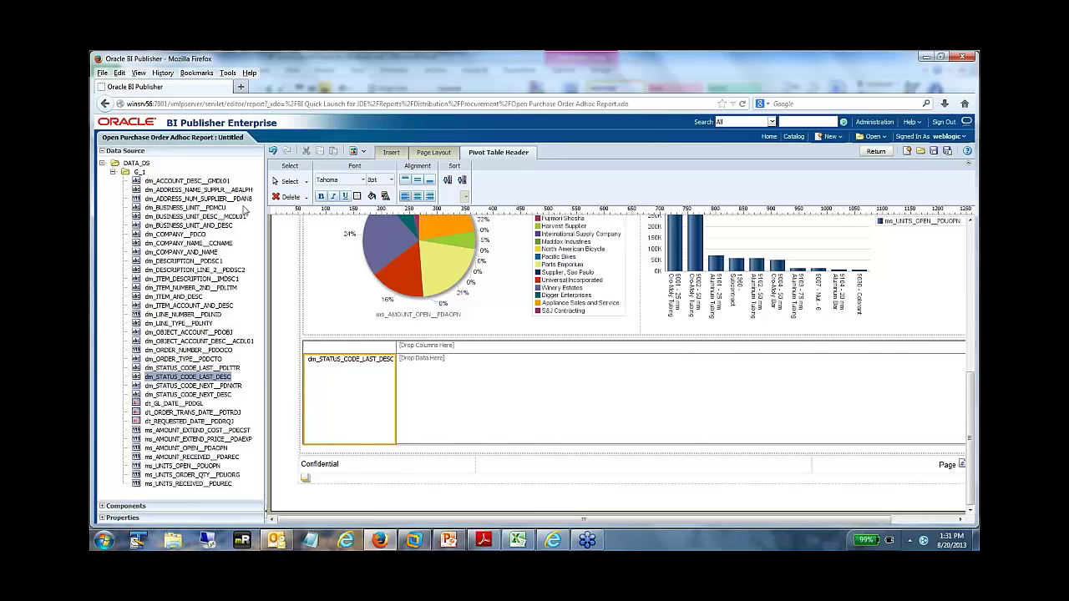
pyautogui.click(210, 190)
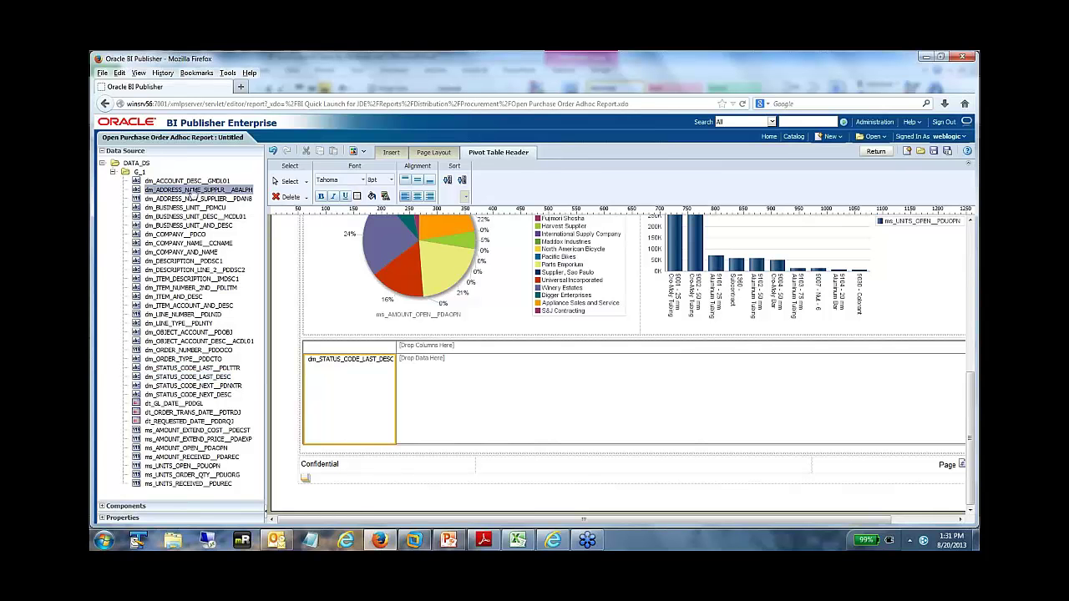
pyautogui.moveTo(180, 193); pyautogui.dragTo(380, 386)
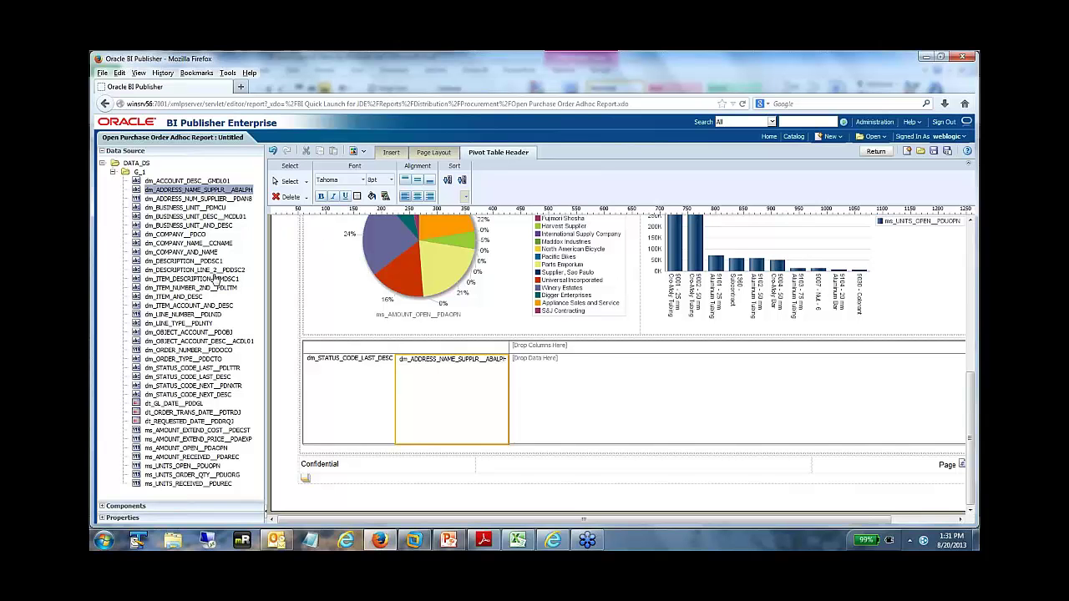
pyautogui.moveTo(194, 308); pyautogui.dragTo(474, 390)
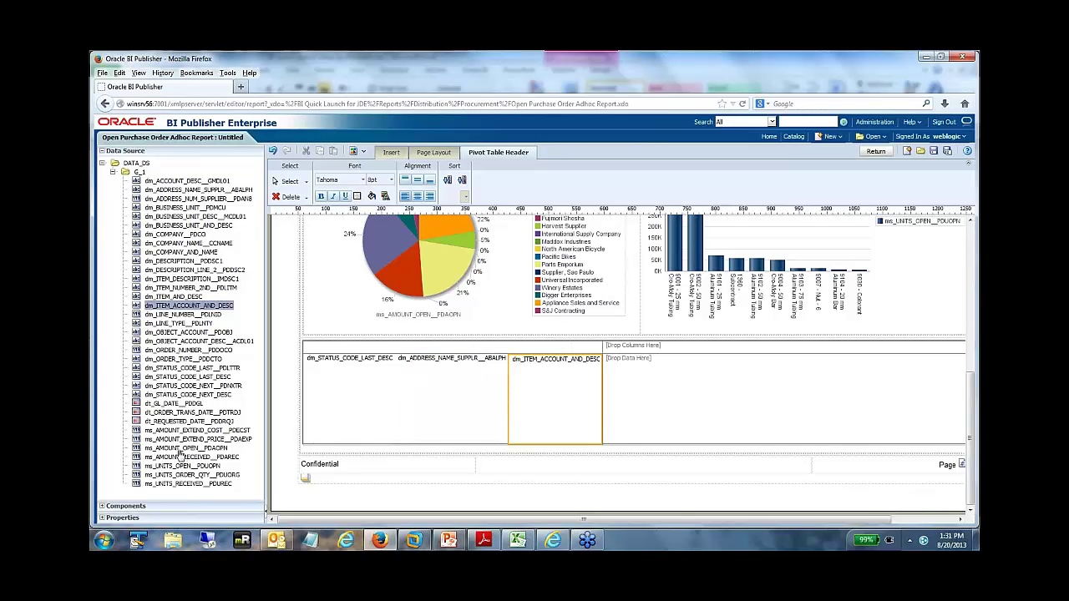
pyautogui.moveTo(179, 452); pyautogui.dragTo(648, 406)
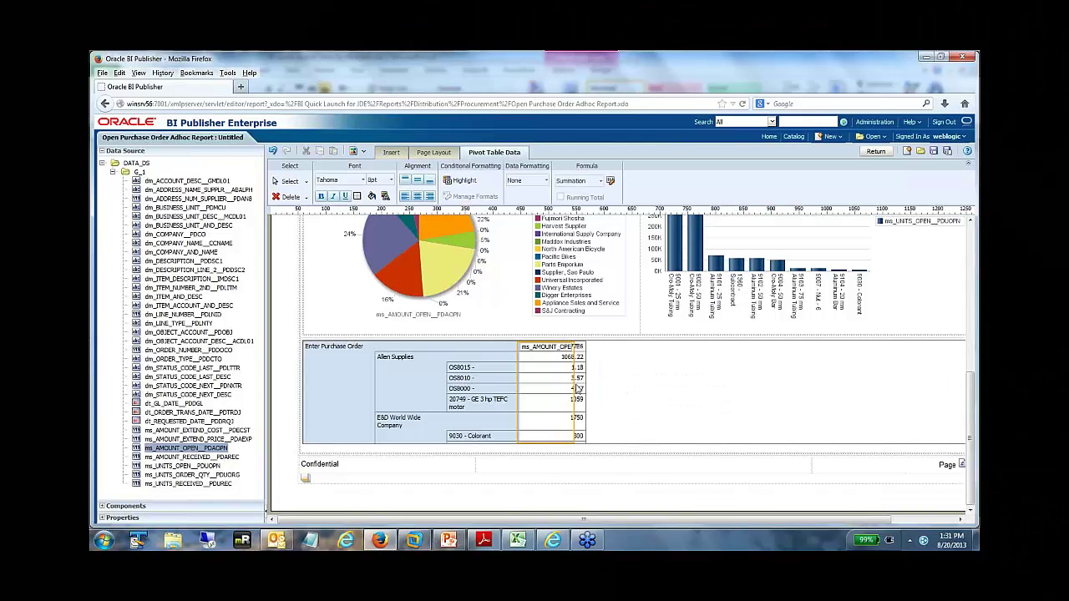
# - Format open amount as currency and add ms_UNITS_OPEN as a second pivot data column
pyautogui.click(531, 182)
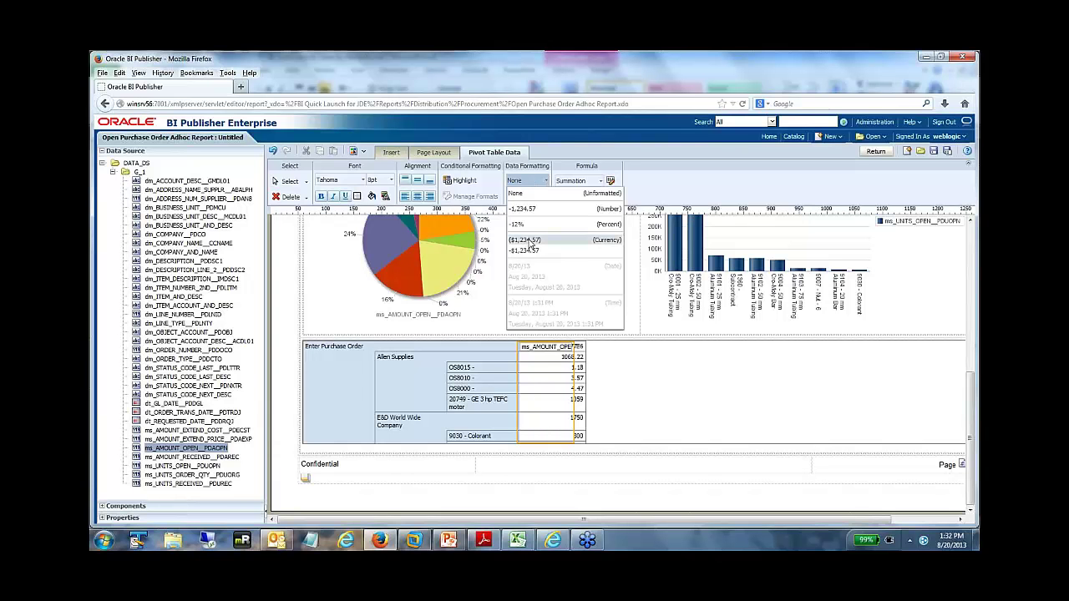
pyautogui.click(529, 241)
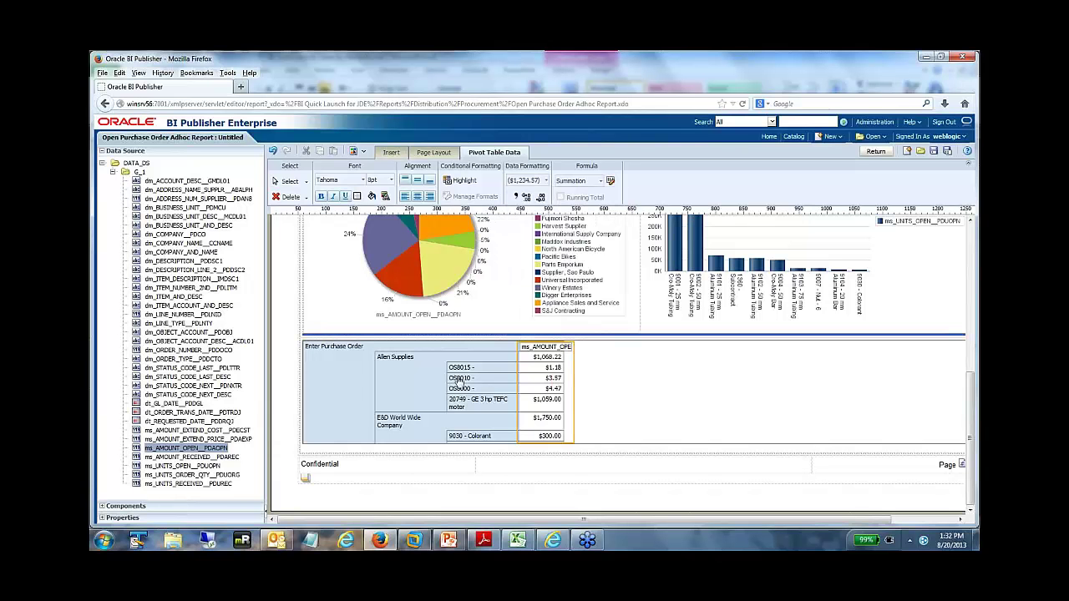
pyautogui.click(187, 474)
pyautogui.click(190, 466)
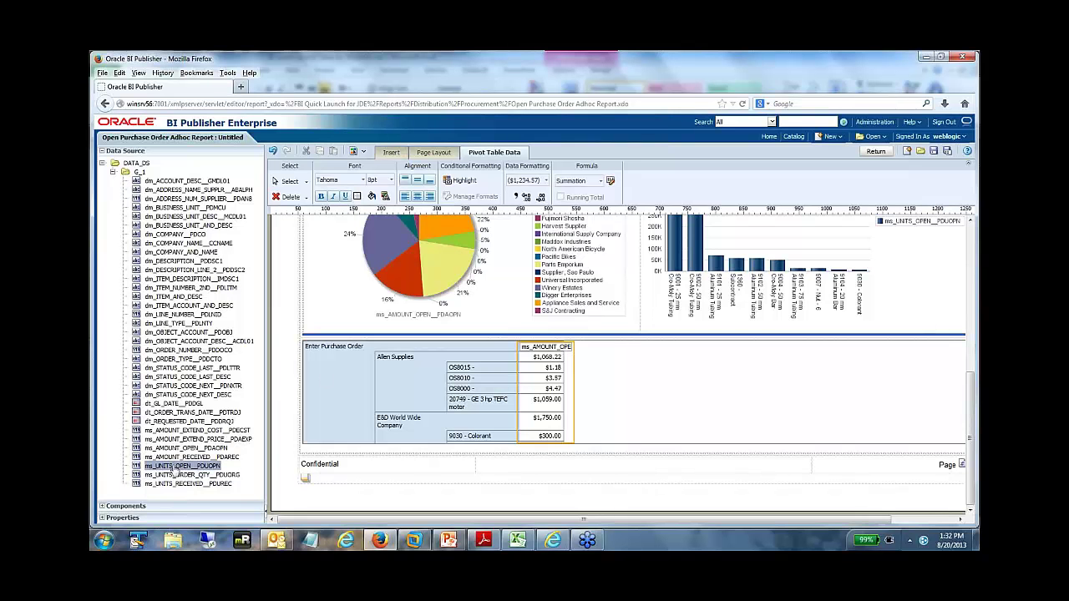
pyautogui.moveTo(191, 470); pyautogui.dragTo(553, 407)
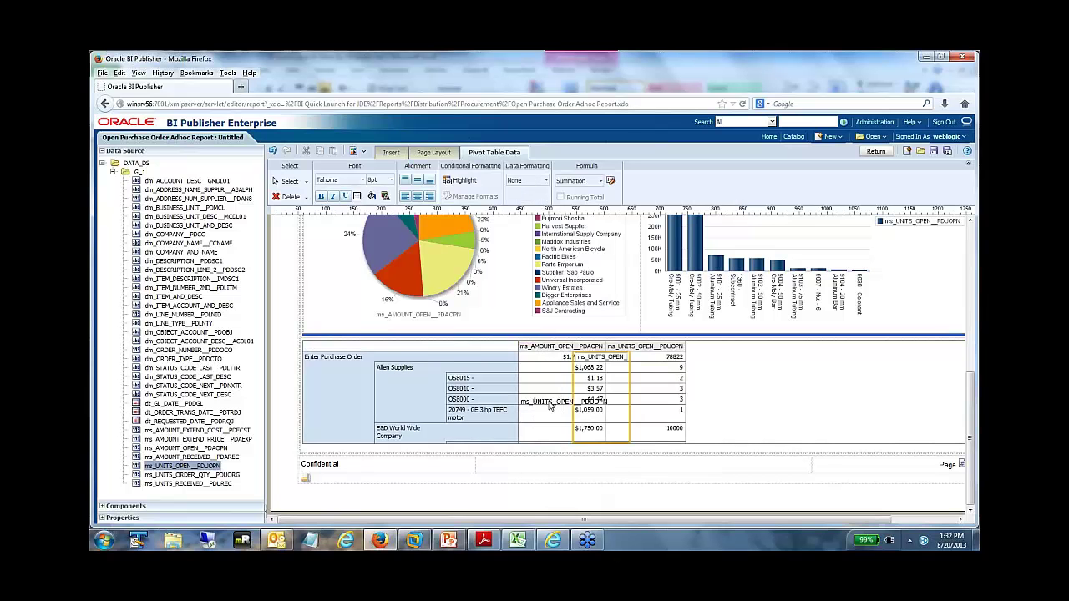
# - Format the units values as -1,234.57, then reduce them to zero decimal places
pyautogui.click(518, 181)
pyautogui.click(521, 210)
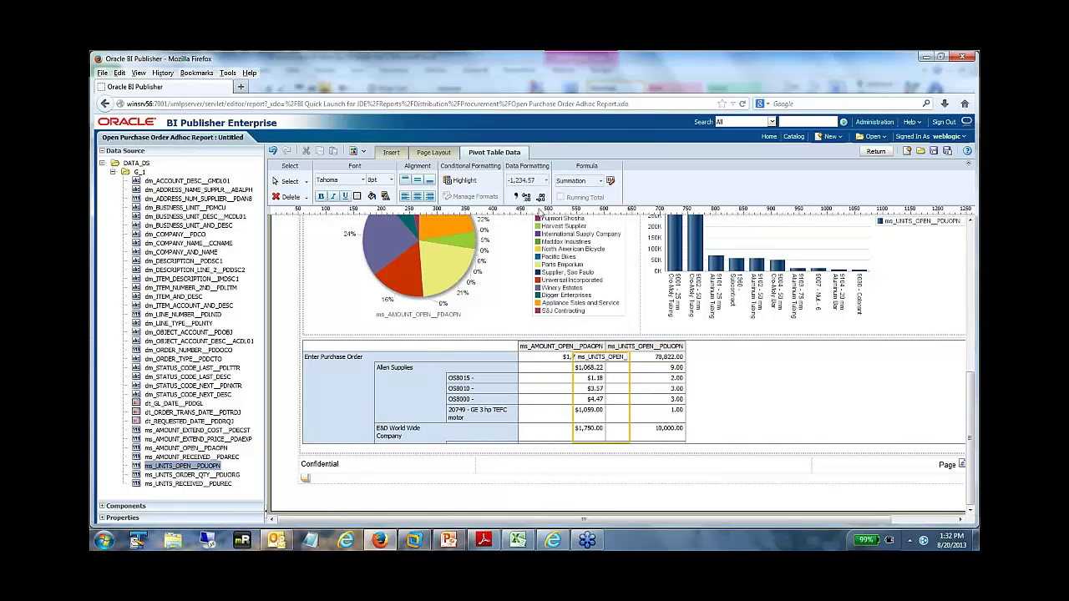
pyautogui.click(542, 198)
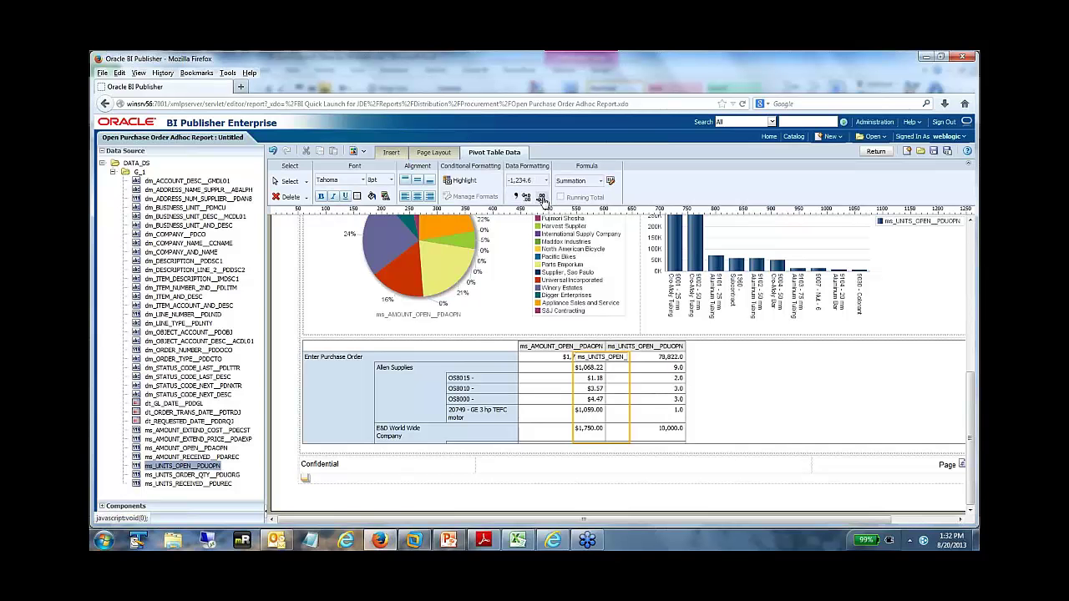
pyautogui.click(542, 197)
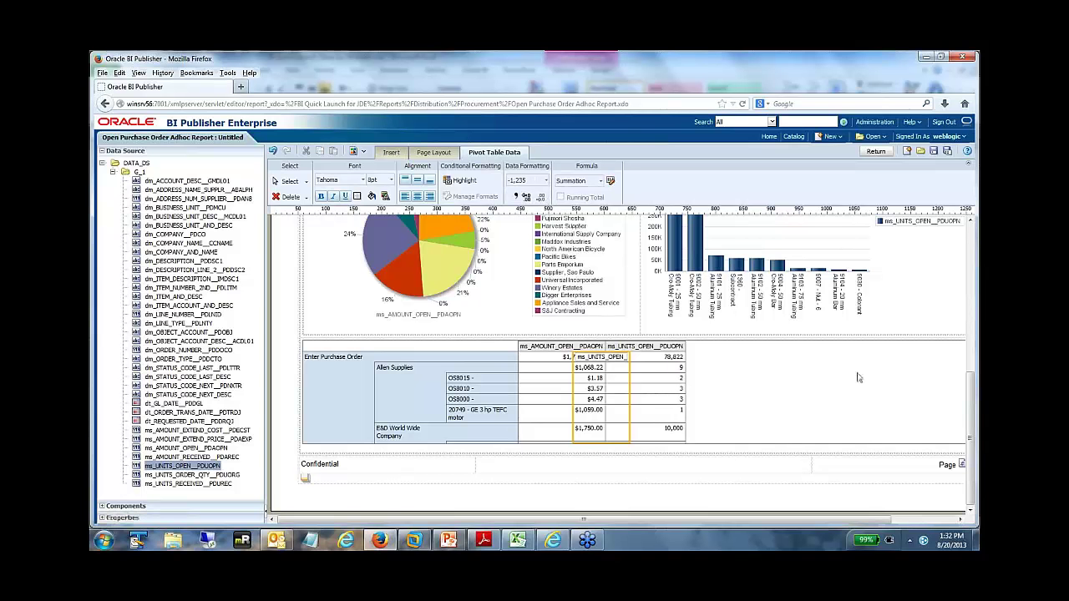
pyautogui.scroll(5, 615, 406)
pyautogui.scroll(2, 615, 409)
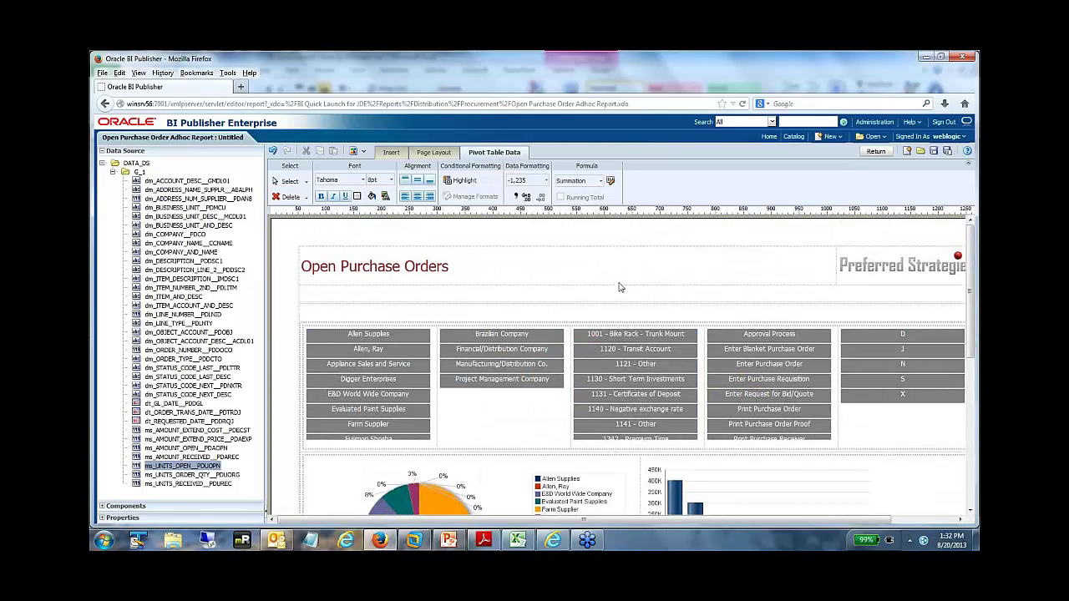
pyautogui.scroll(-2, 576, 297)
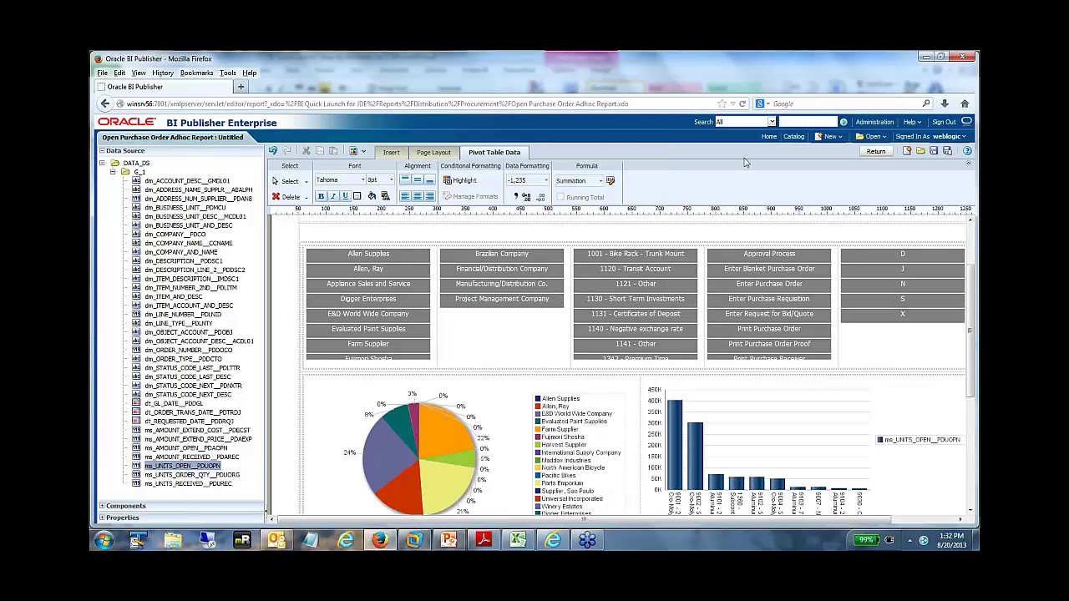
# - Save the current layout with the layout name 'Open PO Layout 1'
pyautogui.click(933, 151)
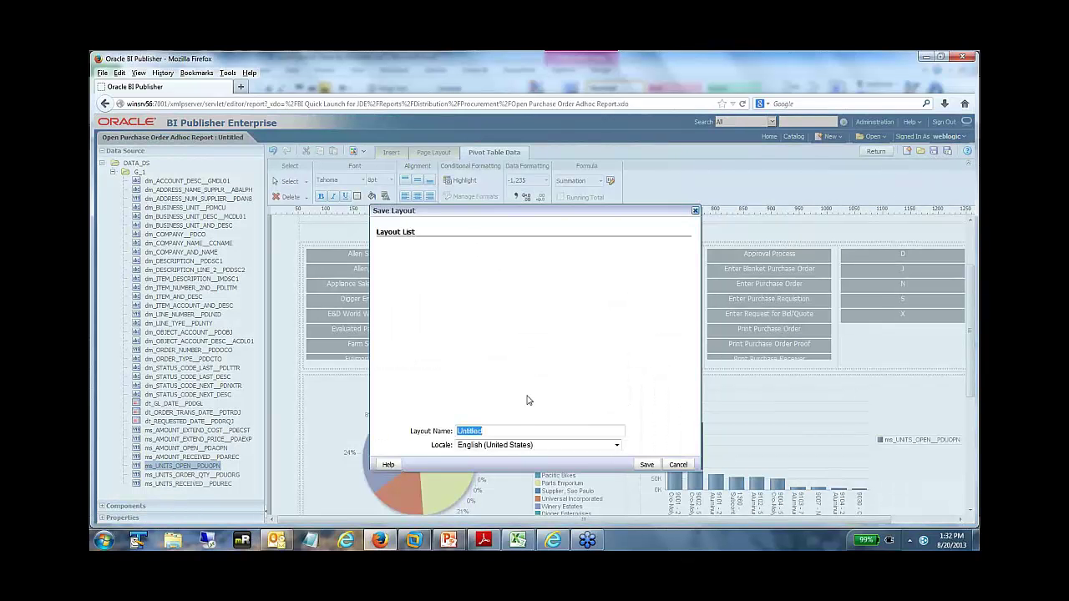
pyautogui.click(457, 431)
pyautogui.write('Open PO Layout 1')
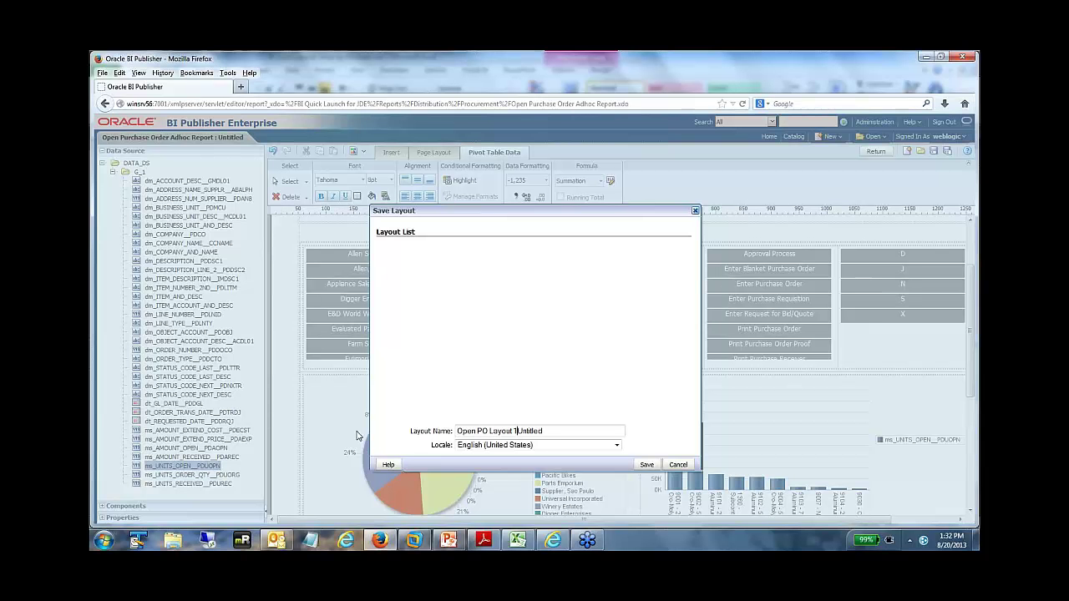
pyautogui.press('Delete')
pyautogui.press('Delete')
pyautogui.click(651, 464)
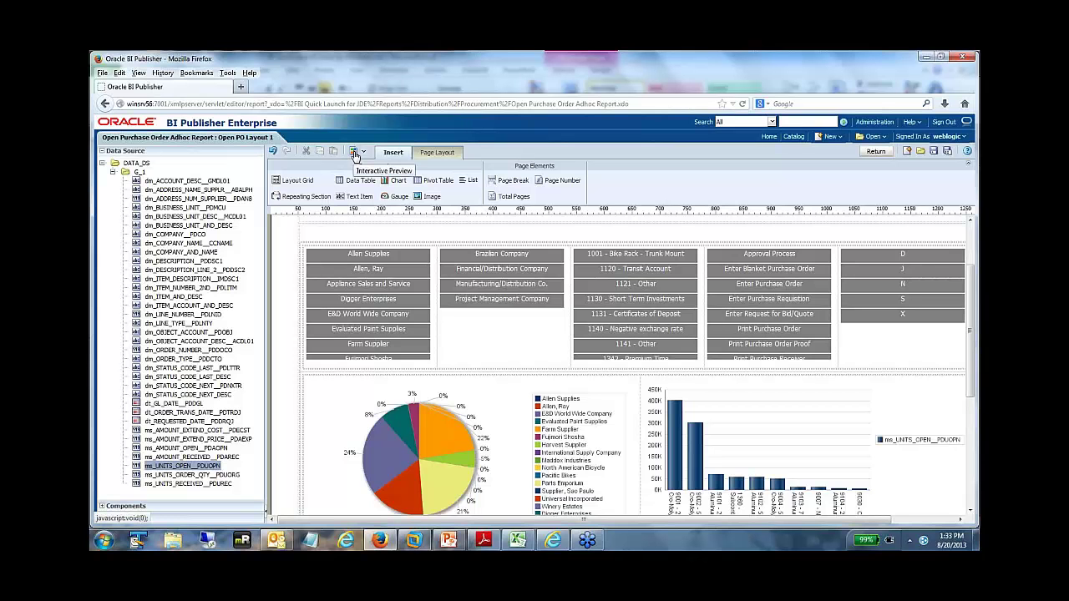
# - Preview the report interactively, try the Allen Supplies filter and row expansion, then enlarge the pivot
pyautogui.click(355, 157)
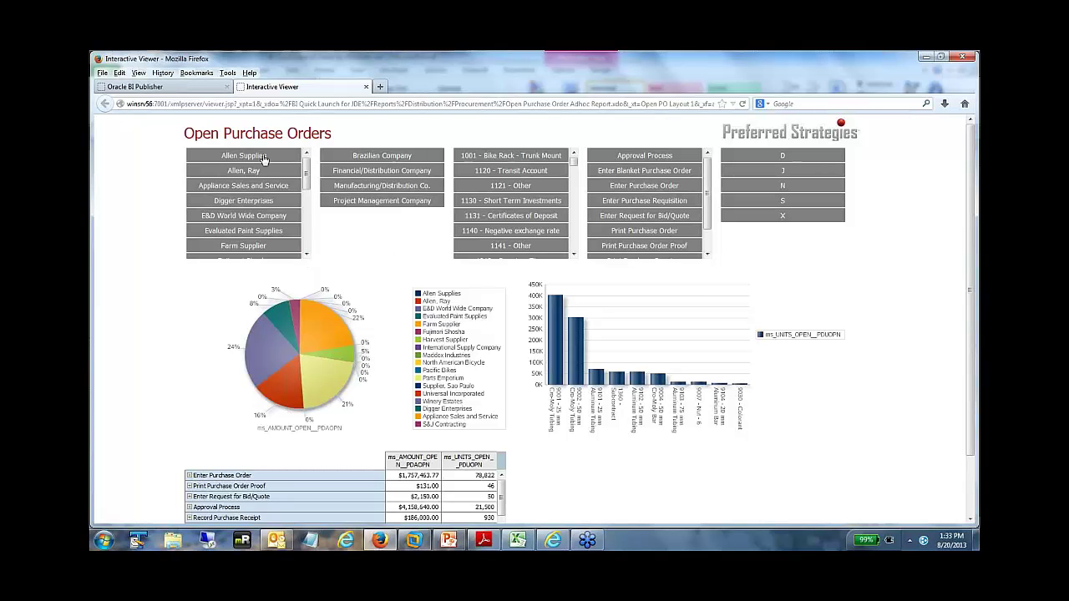
pyautogui.click(237, 160)
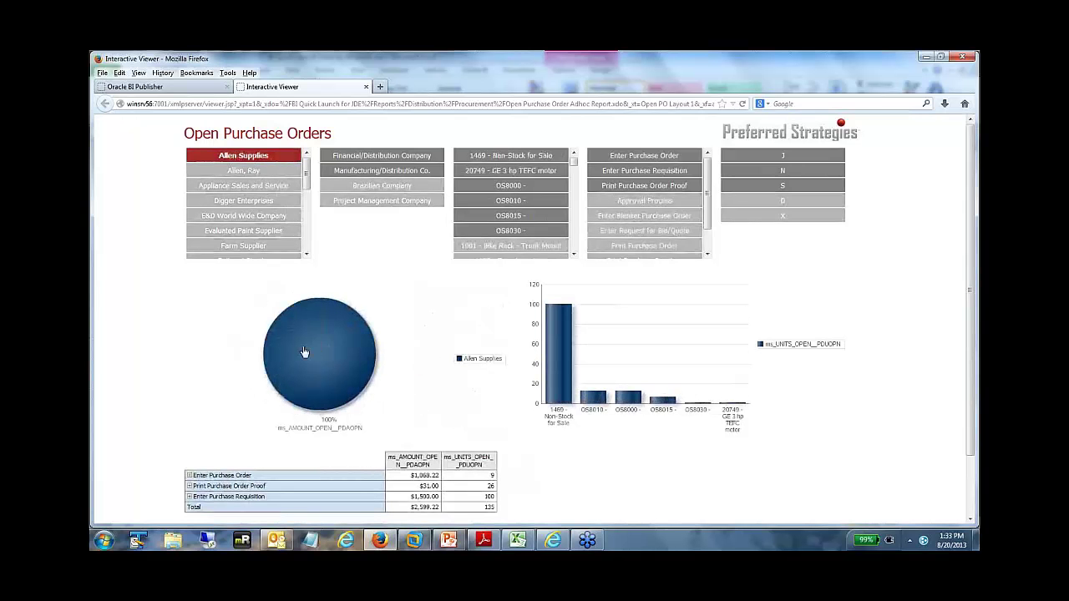
pyautogui.moveTo(566, 392)
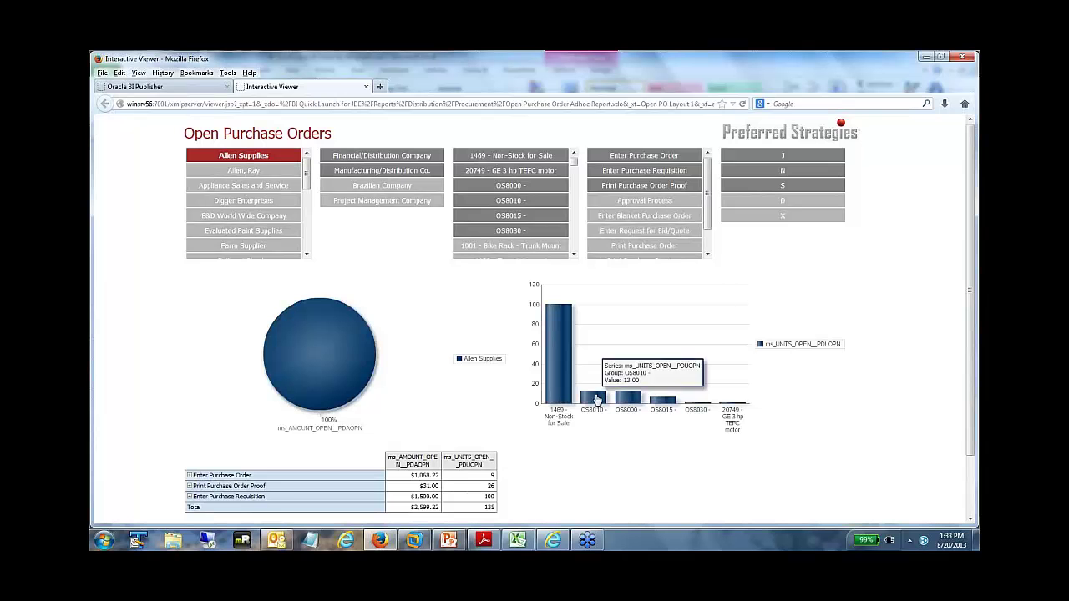
pyautogui.click(190, 476)
pyautogui.click(189, 476)
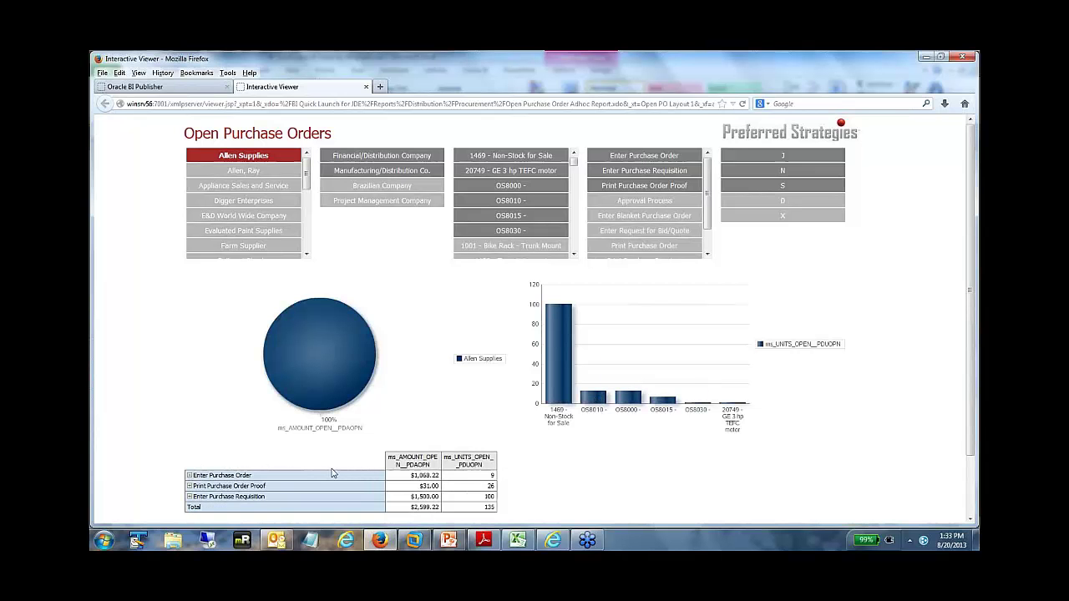
pyautogui.click(240, 157)
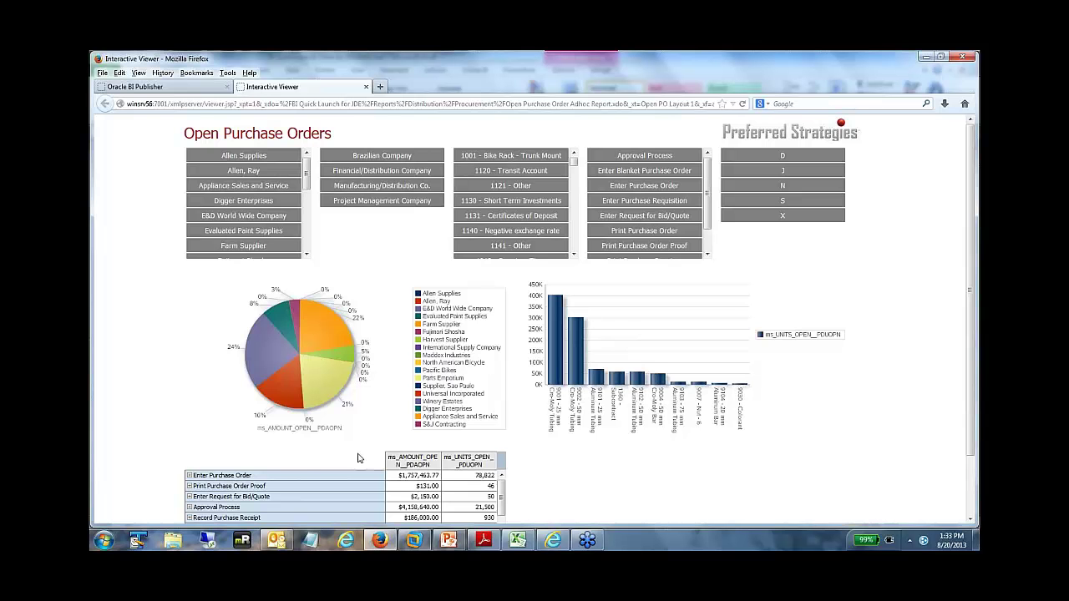
pyautogui.click(340, 460)
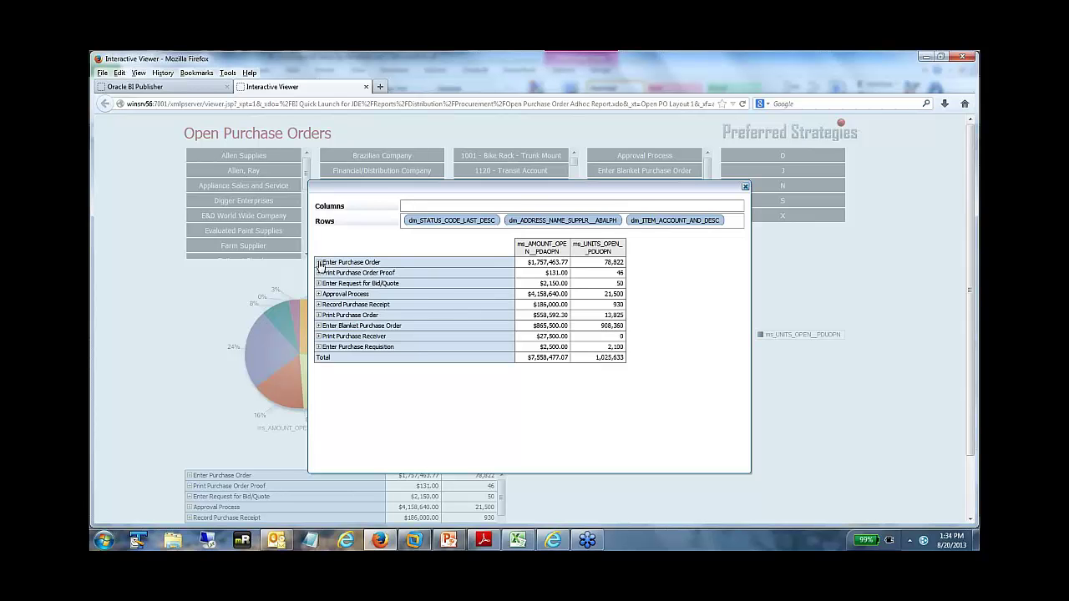
# - Move supplier ahead of status in the pivot row grouping, checking the expanded rows
pyautogui.click(318, 263)
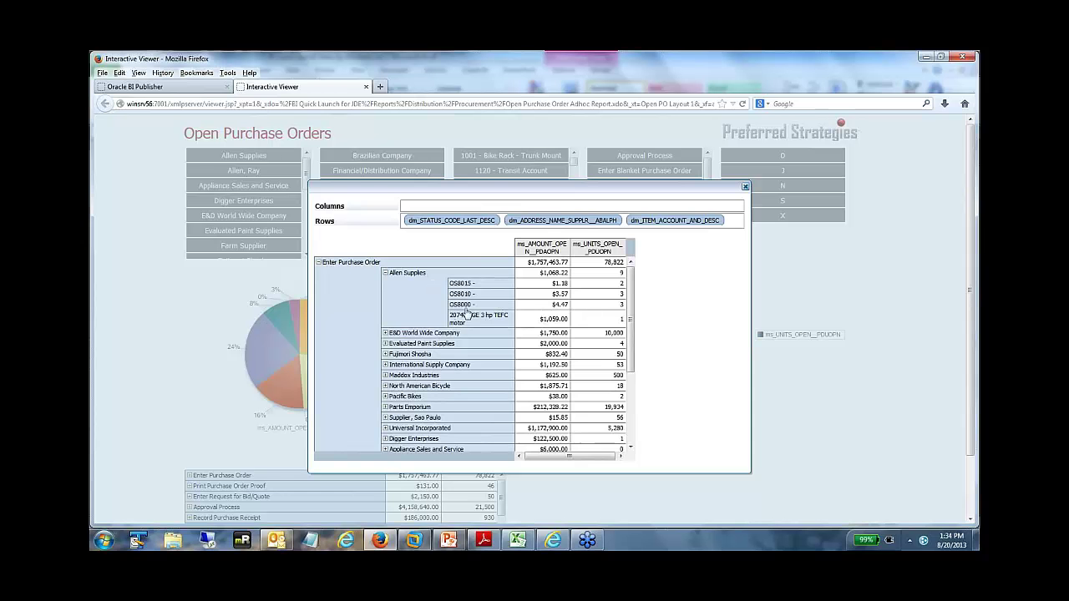
pyautogui.click(385, 272)
pyautogui.click(319, 263)
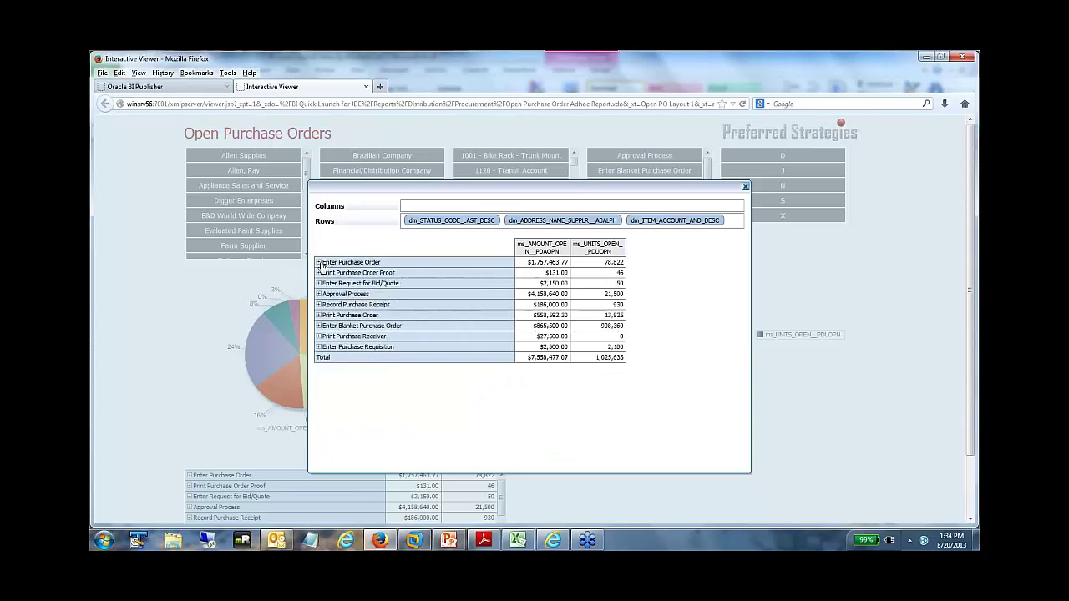
pyautogui.moveTo(436, 223); pyautogui.dragTo(610, 223)
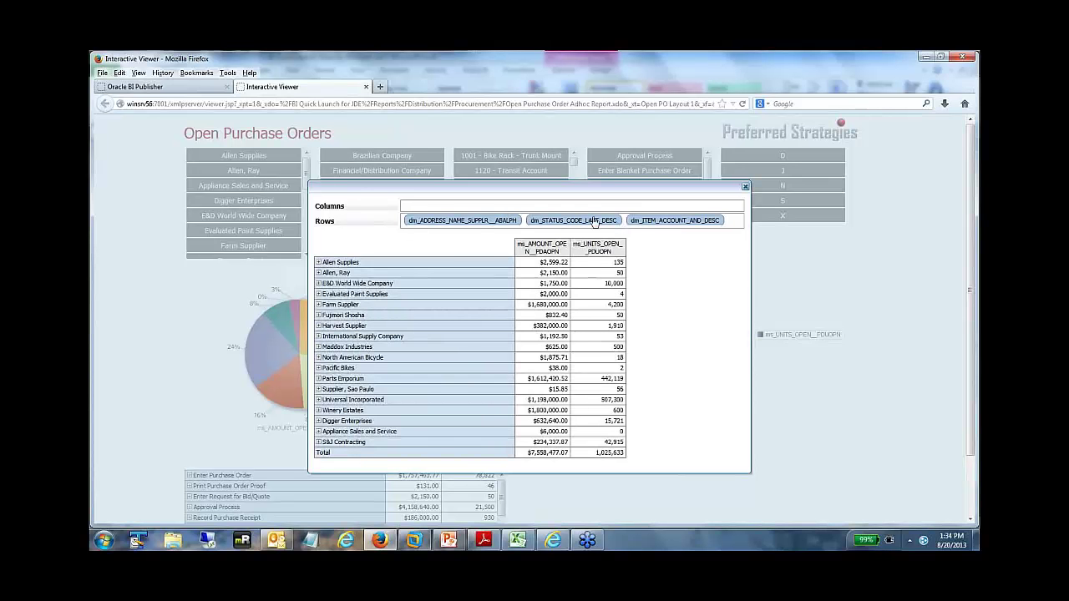
pyautogui.click(319, 262)
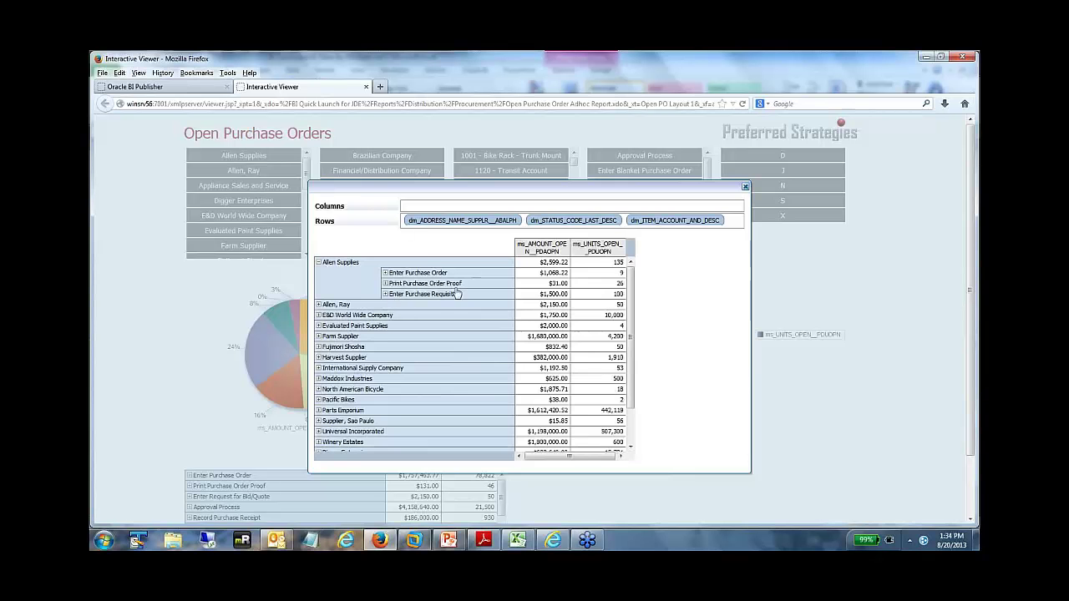
pyautogui.click(318, 262)
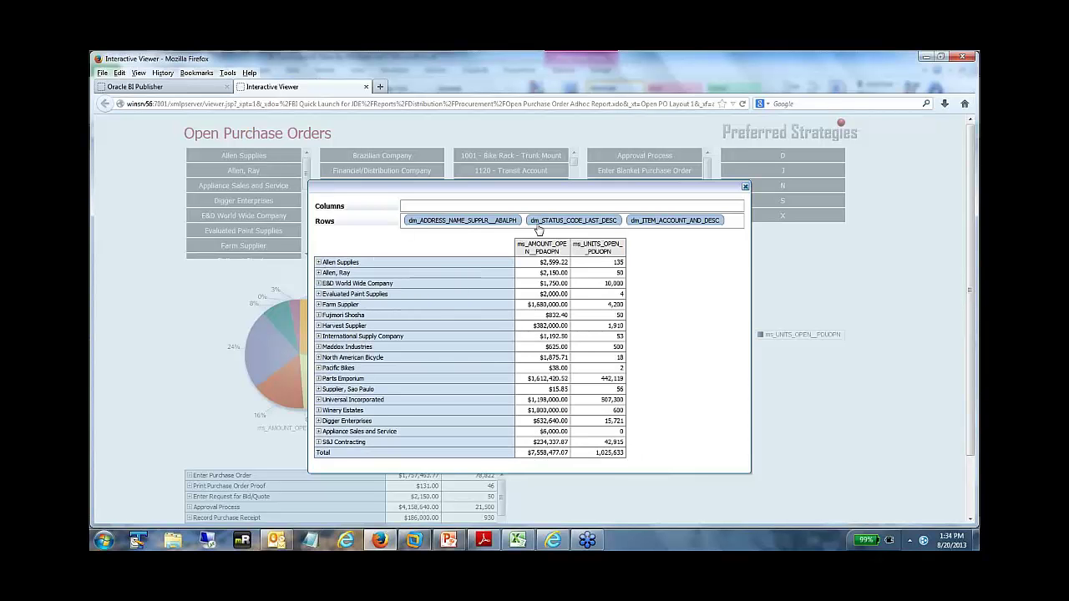
# - Move status to the last row level, verify Allen Supplies' items, and close the pivot window
pyautogui.moveTo(544, 224); pyautogui.dragTo(702, 226)
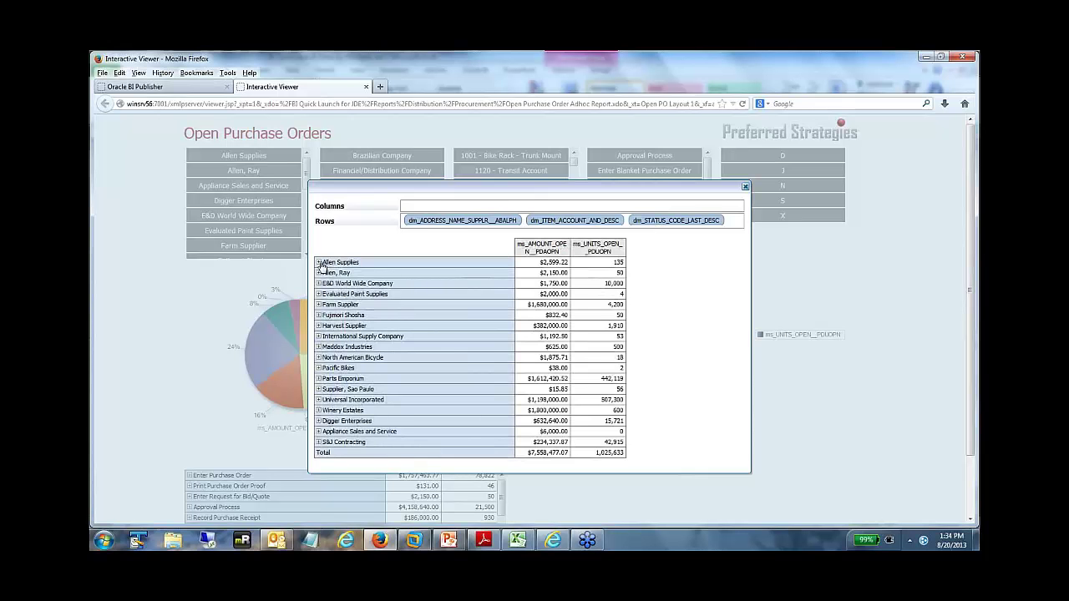
pyautogui.click(318, 262)
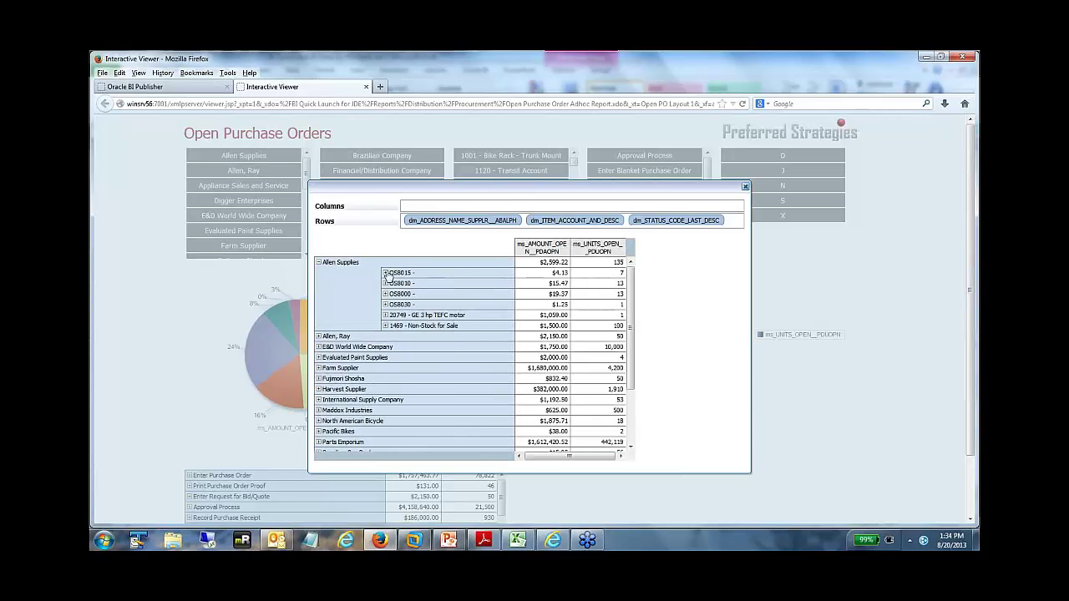
pyautogui.click(385, 273)
pyautogui.click(385, 273)
pyautogui.click(746, 189)
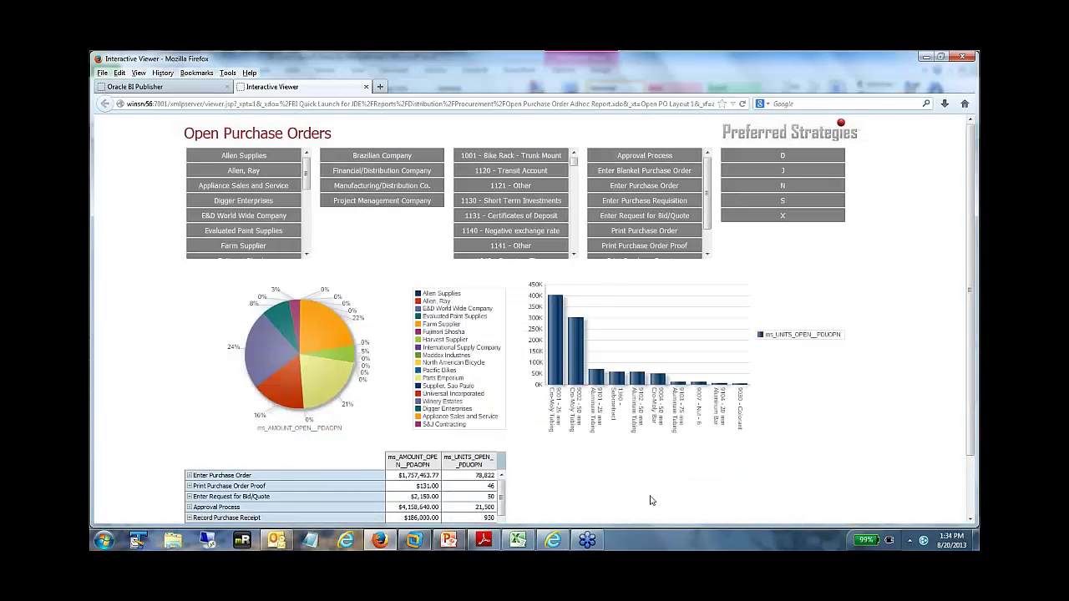
# - Scroll through the Interactive Viewer preview, then close it to return to Open PO Layout 1
pyautogui.scroll(-1, 622, 489)
pyautogui.scroll(-2, 503, 460)
pyautogui.scroll(2, 503, 459)
pyautogui.click(365, 87)
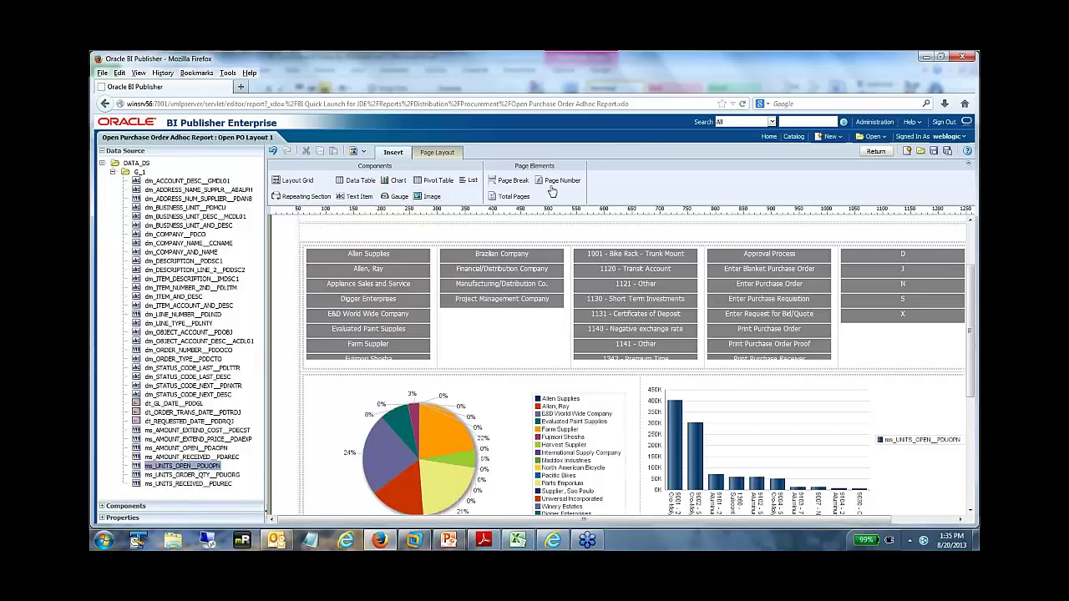
# - Save the layout and schedule Financial Reporting Package from Financials > General Accounting in the catalog
pyautogui.click(933, 152)
pyautogui.click(794, 137)
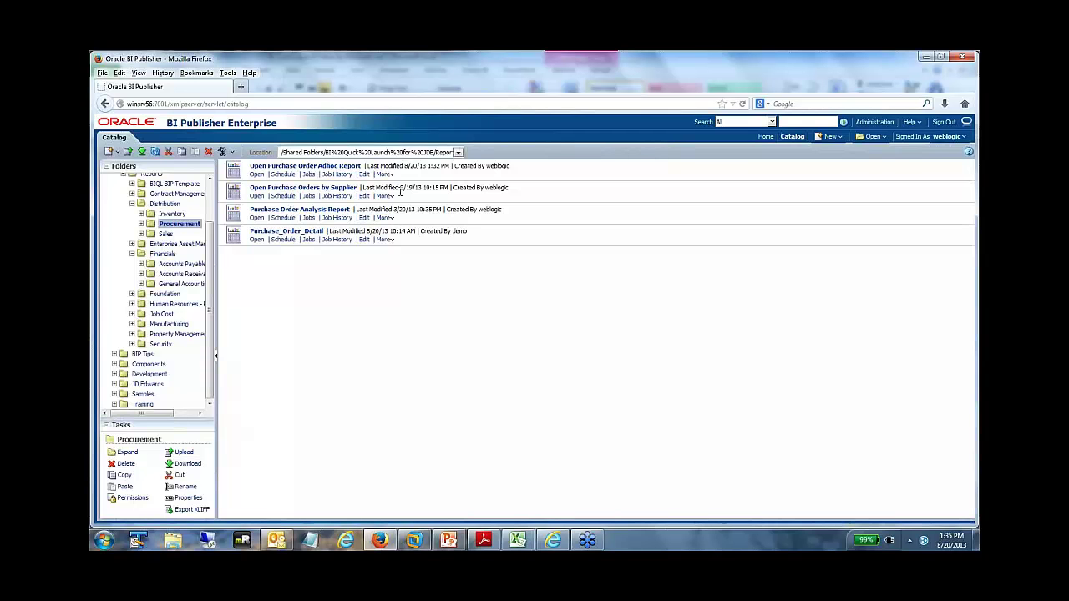
pyautogui.click(175, 284)
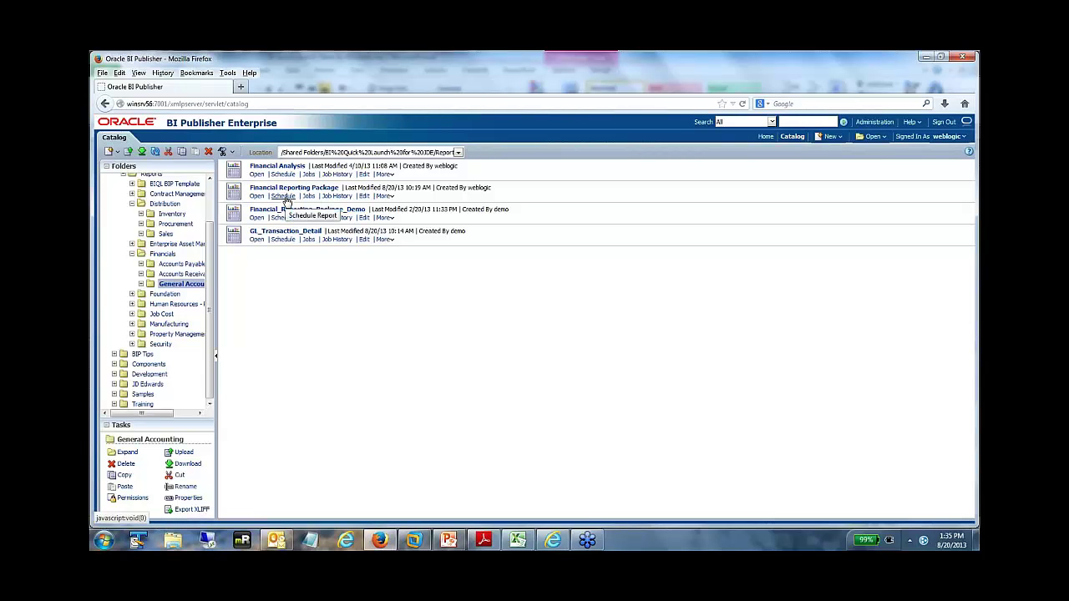
pyautogui.click(284, 196)
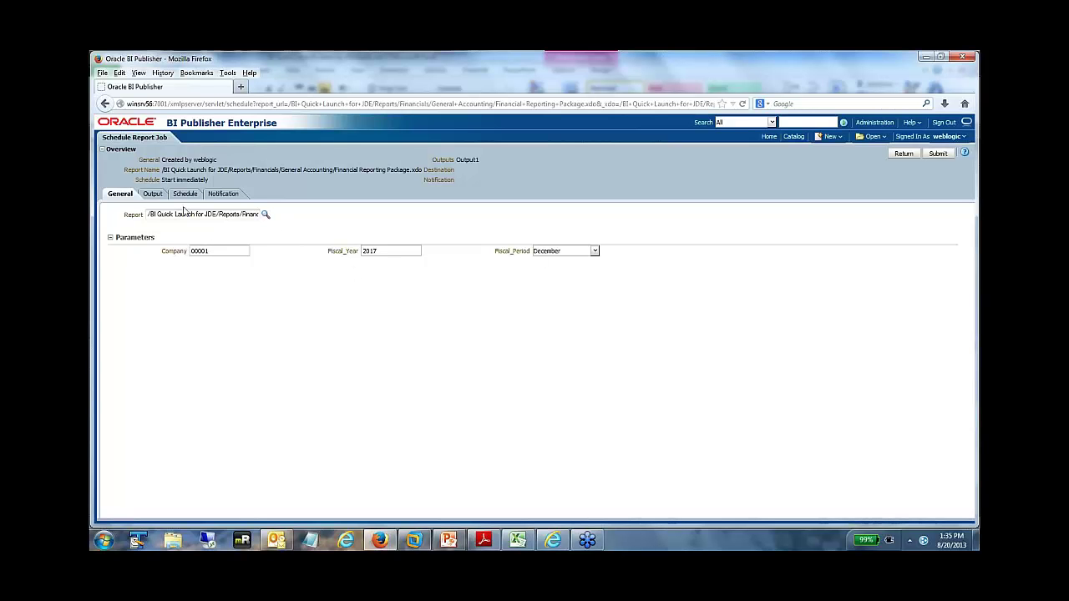
# - In the job's Output settings, edit the output name and choose the IS by Business Unit layout
pyautogui.click(152, 194)
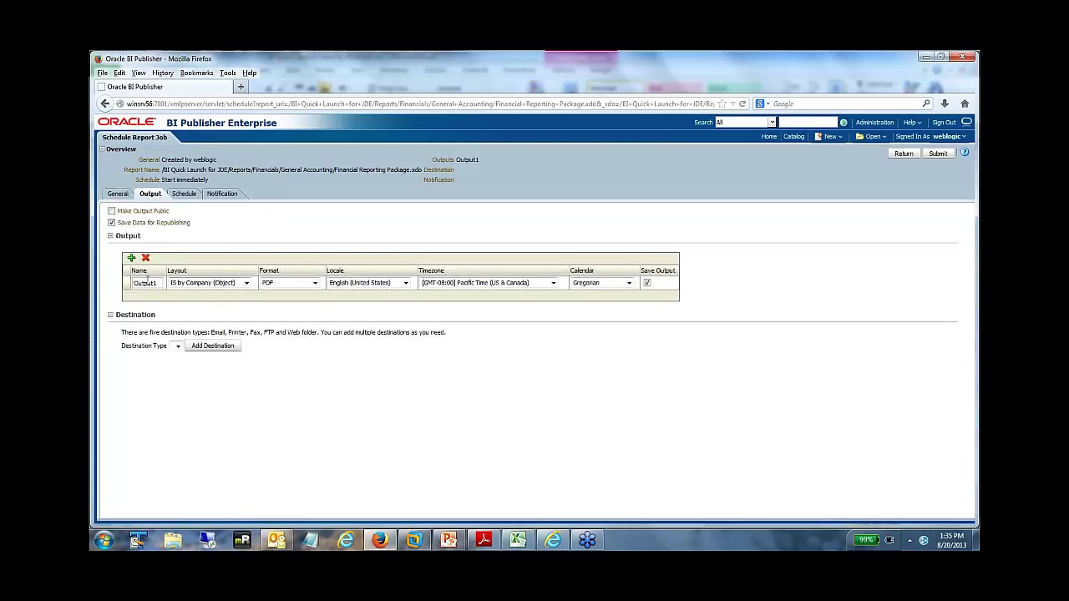
pyautogui.moveTo(159, 283); pyautogui.dragTo(118, 283)
pyautogui.write('P')
pyautogui.click(246, 283)
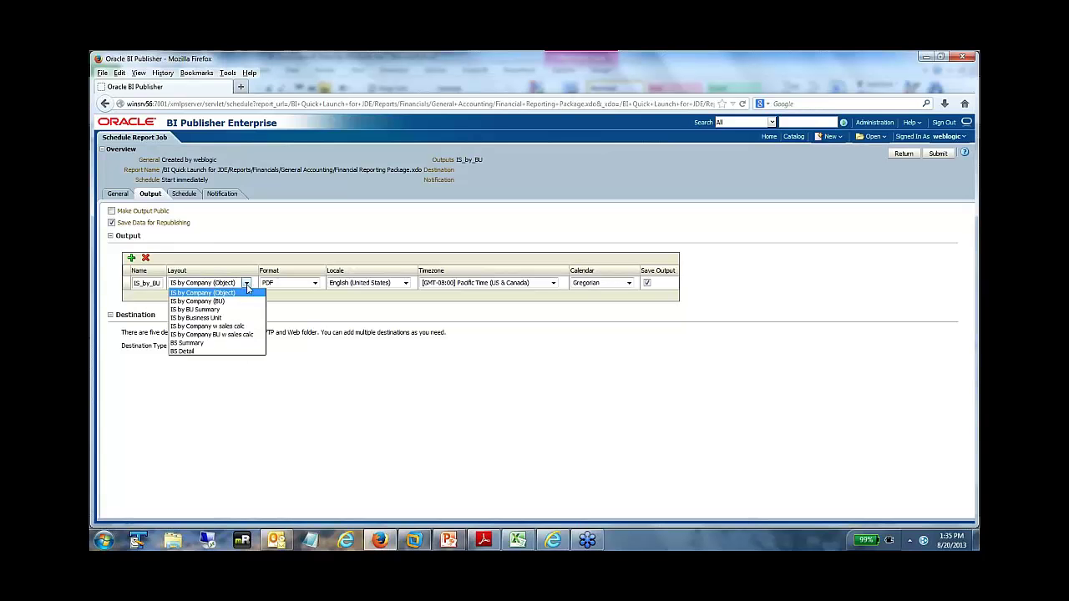
pyautogui.click(213, 317)
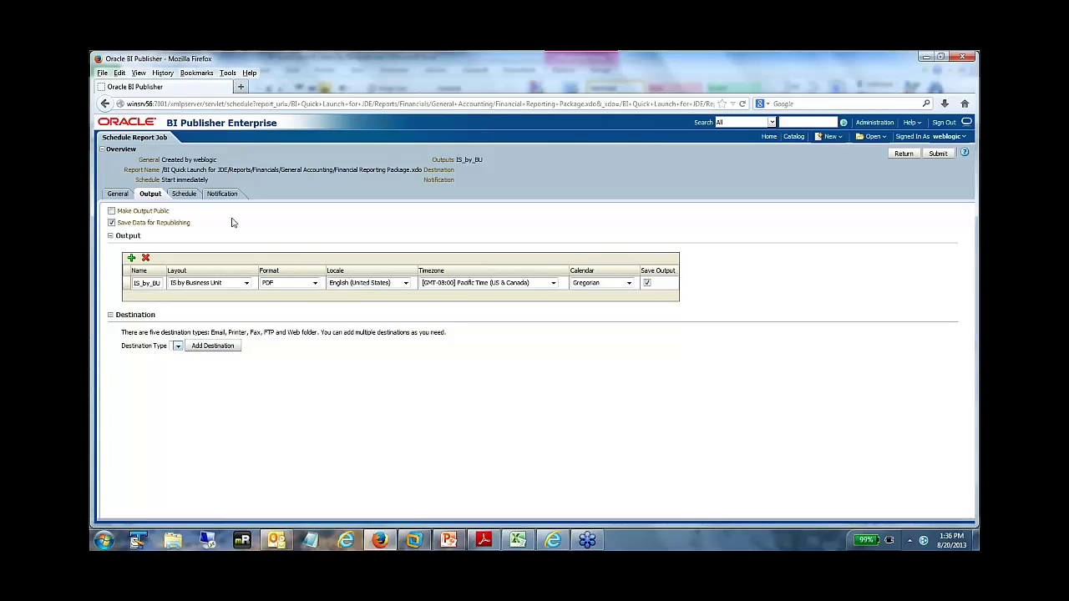
# - Keep the schedule frequency at Once, review notifications, and submit the job
pyautogui.click(185, 195)
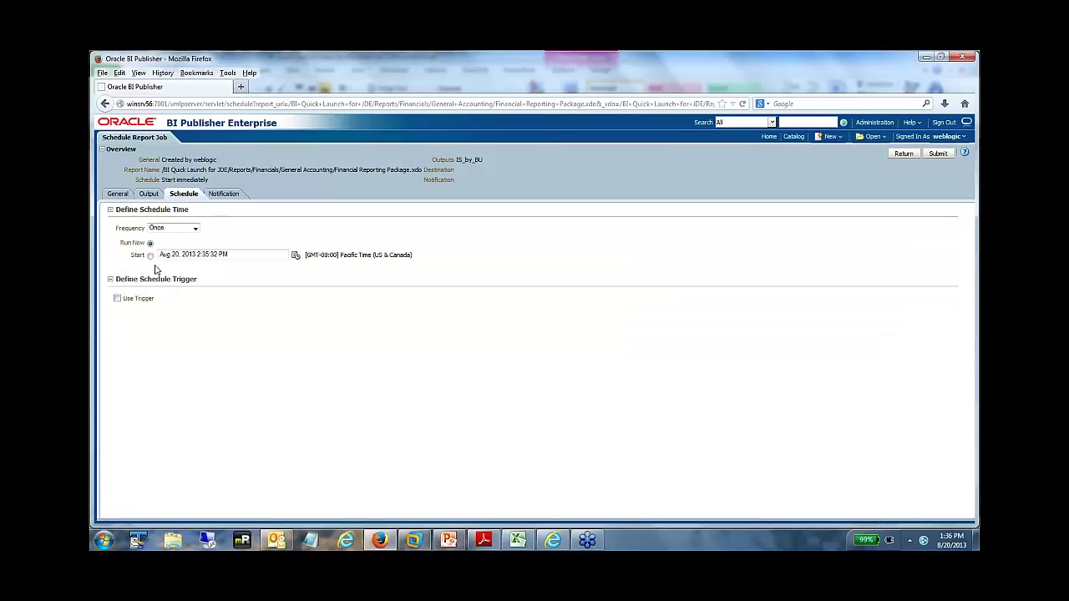
pyautogui.click(196, 229)
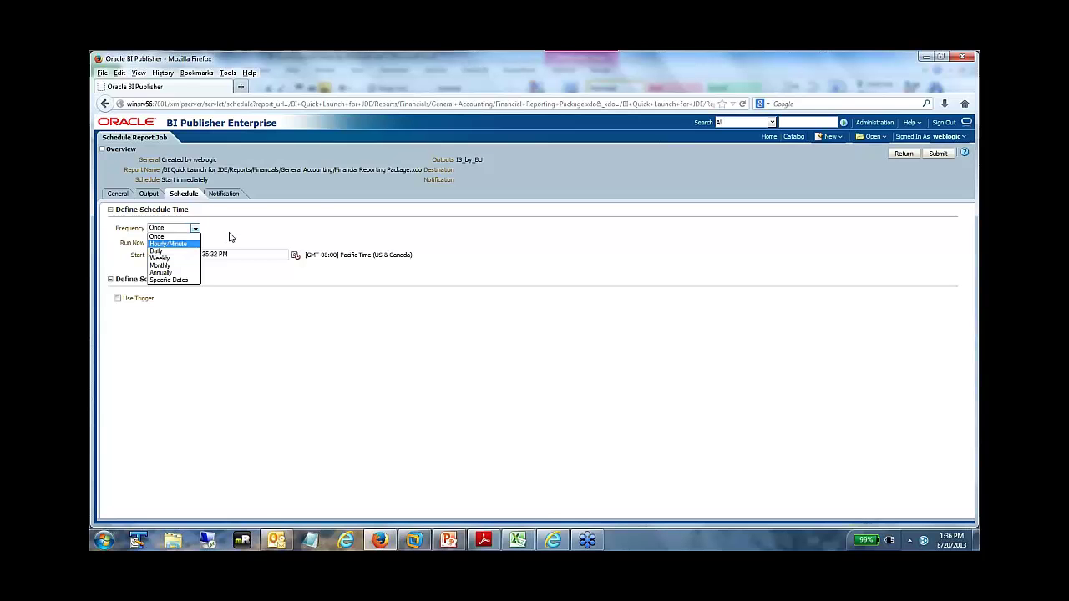
pyautogui.click(230, 237)
pyautogui.click(223, 194)
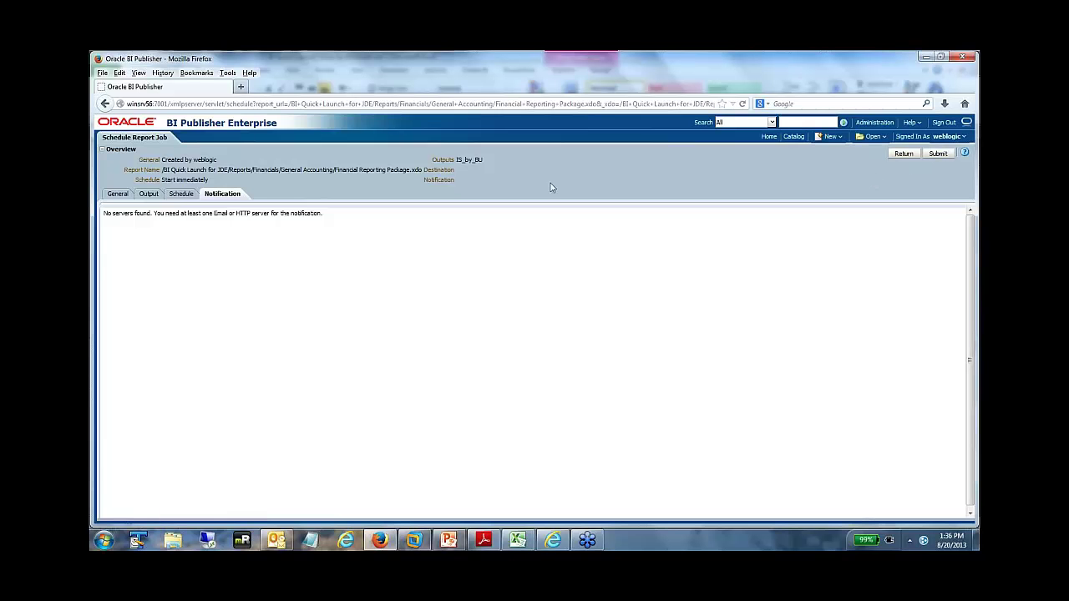
pyautogui.click(938, 153)
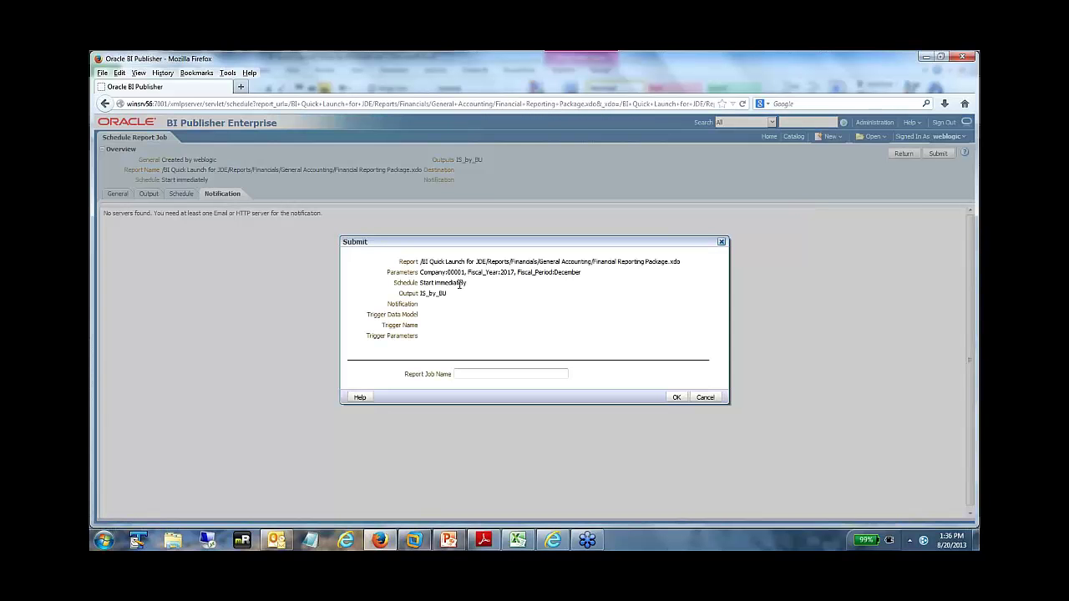
# - Name the report job IS_by_BU, confirm the submission, and return to the General Accounting catalog
pyautogui.click(471, 374)
pyautogui.write('IS_by_BU')
pyautogui.click(677, 396)
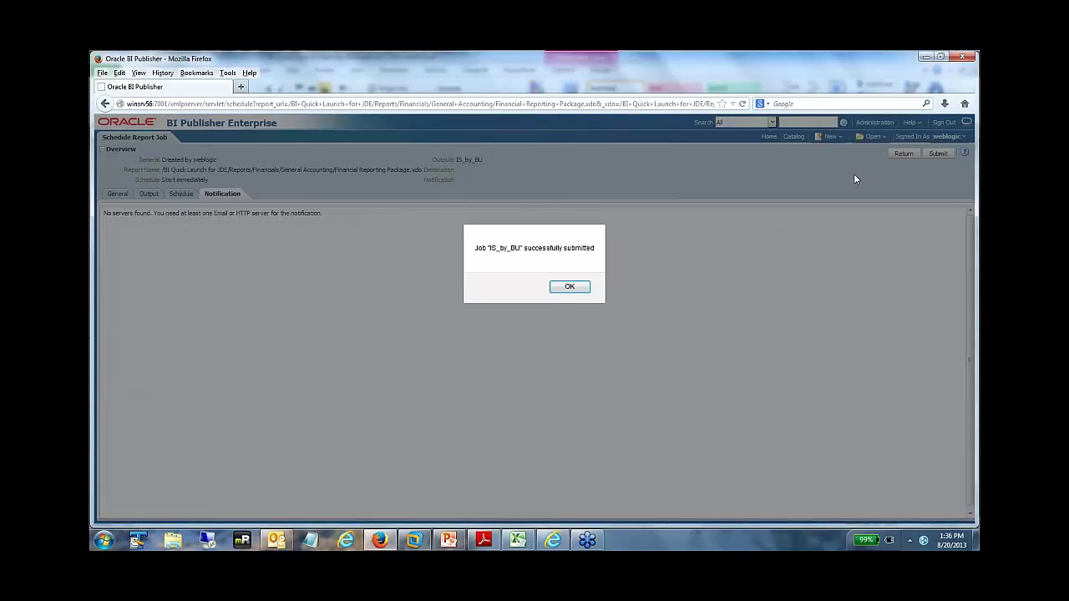
pyautogui.click(571, 289)
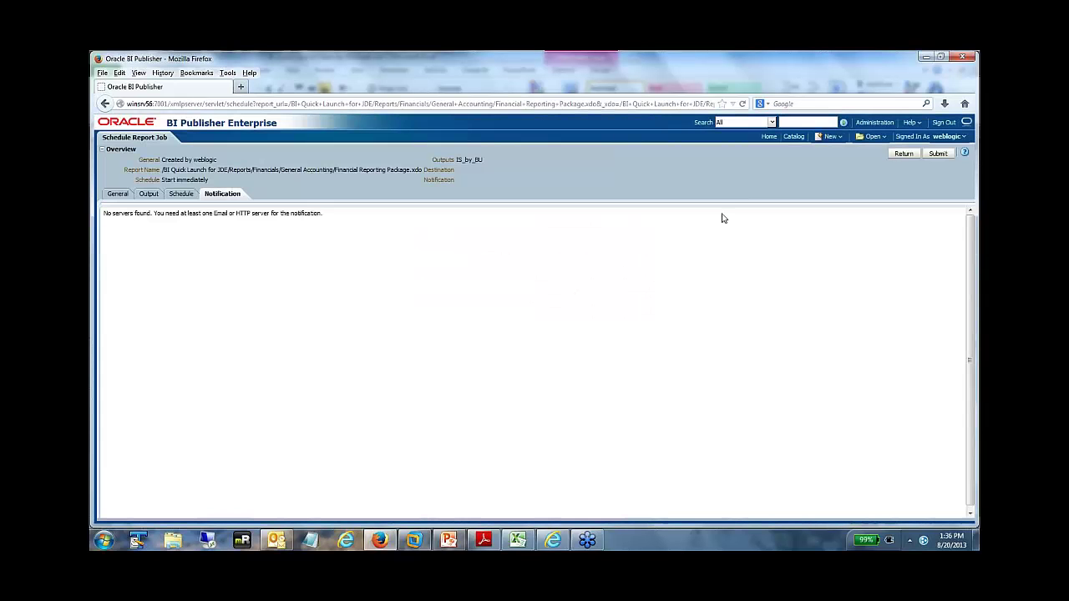
pyautogui.click(903, 152)
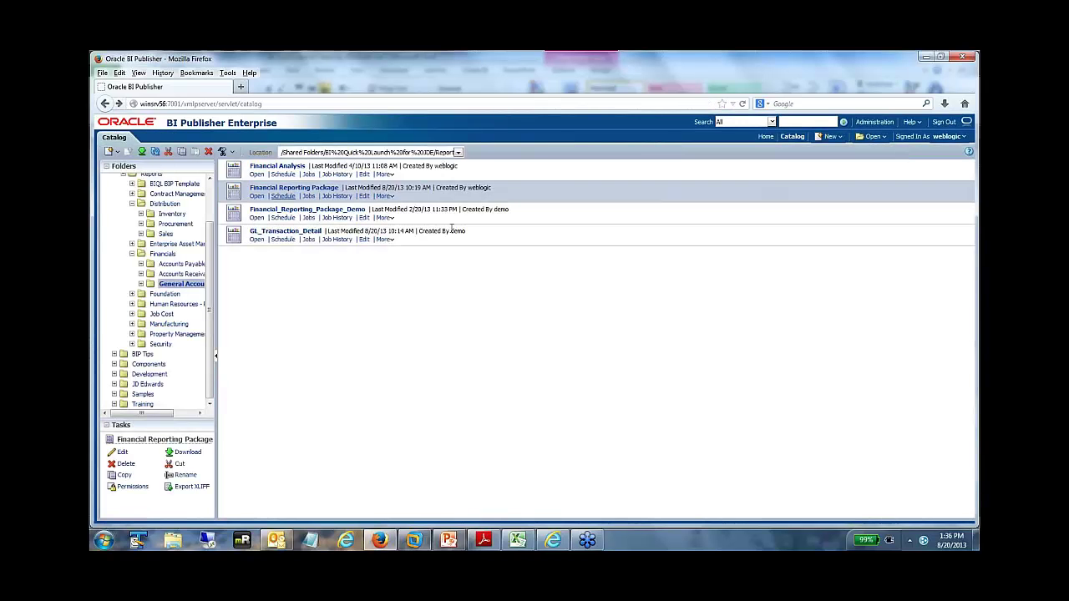
# - Open Financial Reporting Package's job history and view the IS_by_BU job details
pyautogui.click(337, 196)
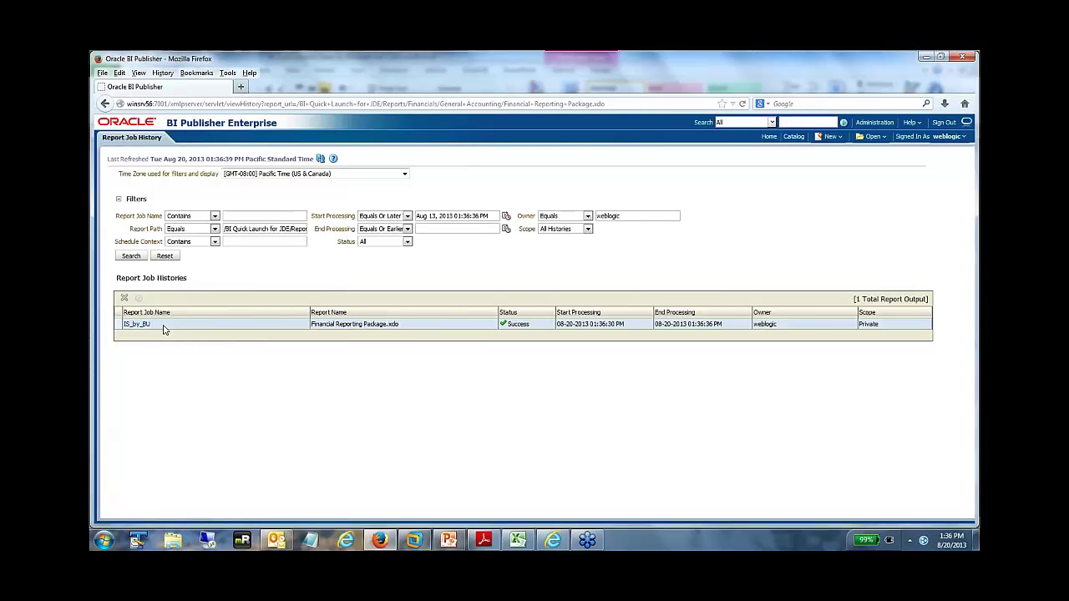
pyautogui.click(138, 325)
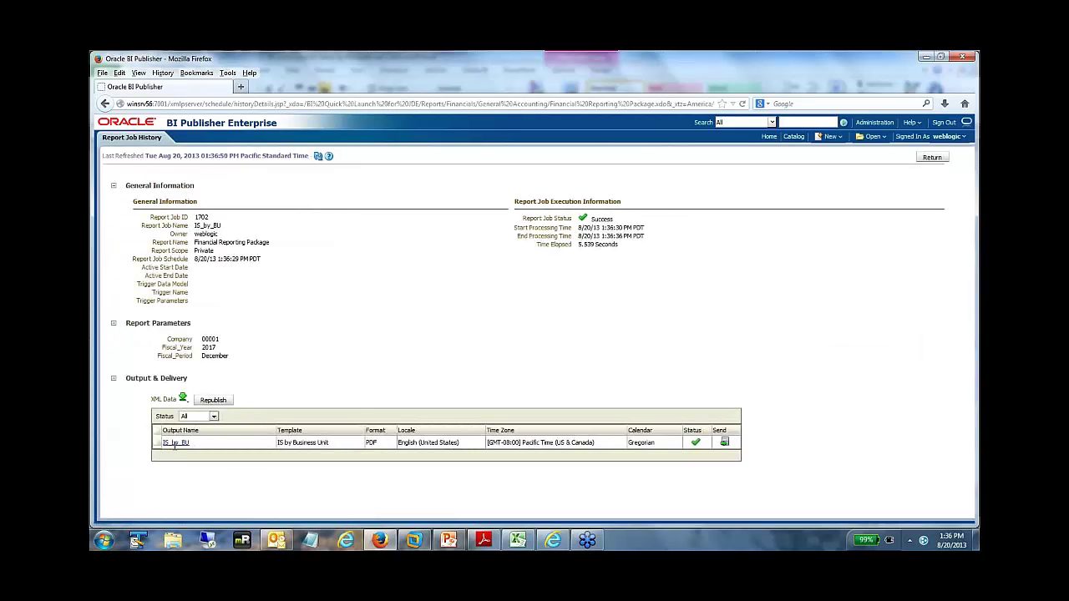
# - Open the IS_by_BU Income Statement by Business Unit PDF output, review it, and close the window
pyautogui.click(175, 443)
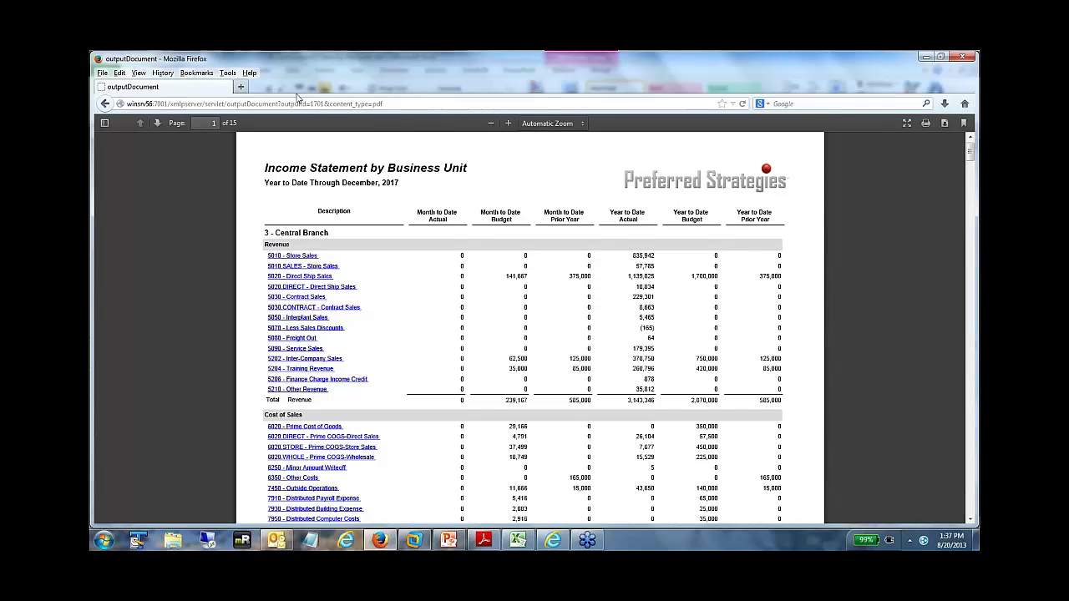
pyautogui.click(963, 56)
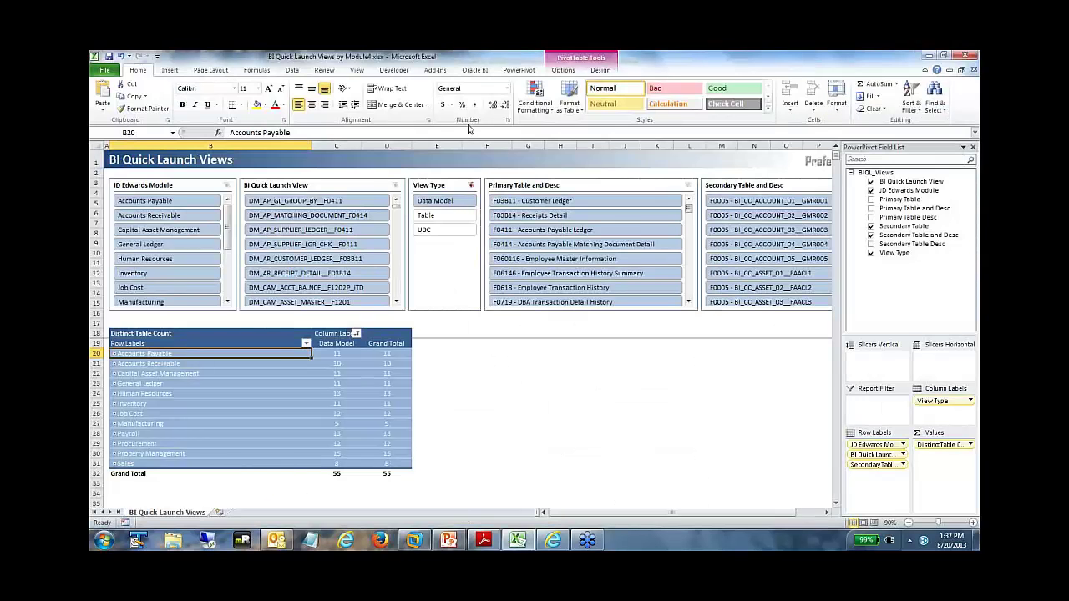
# - Launch a new Firefox window from the taskbar showing the BI Publisher sign-in page
pyautogui.click(383, 540)
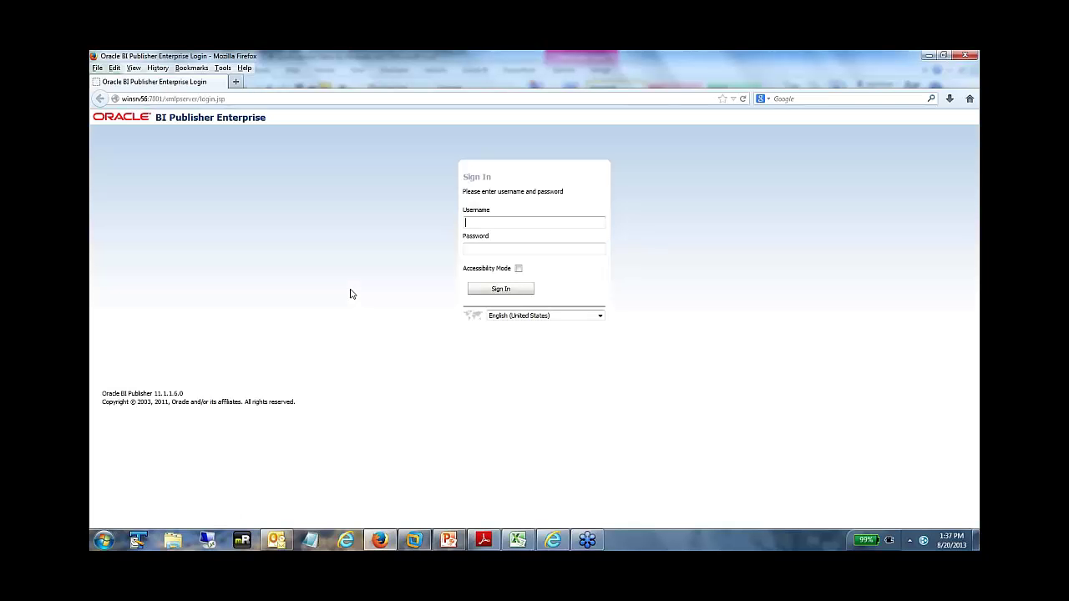
# - Sign in with the administrator username and password, then go to the Catalog
pyautogui.write('weblogic')
pyautogui.press('Tab')
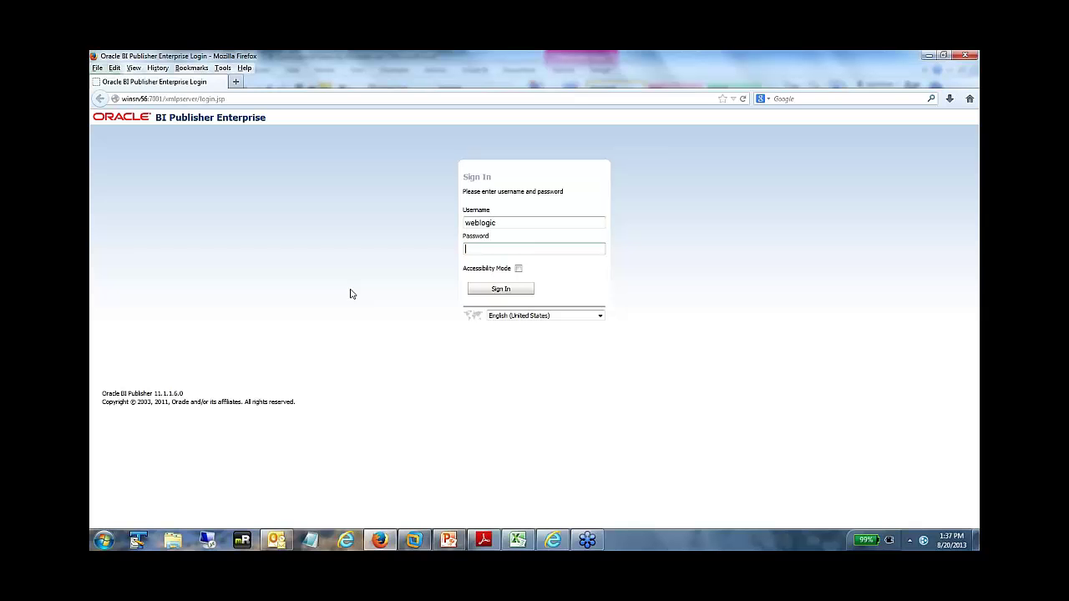
pyautogui.write('weblogic1')
pyautogui.click(494, 290)
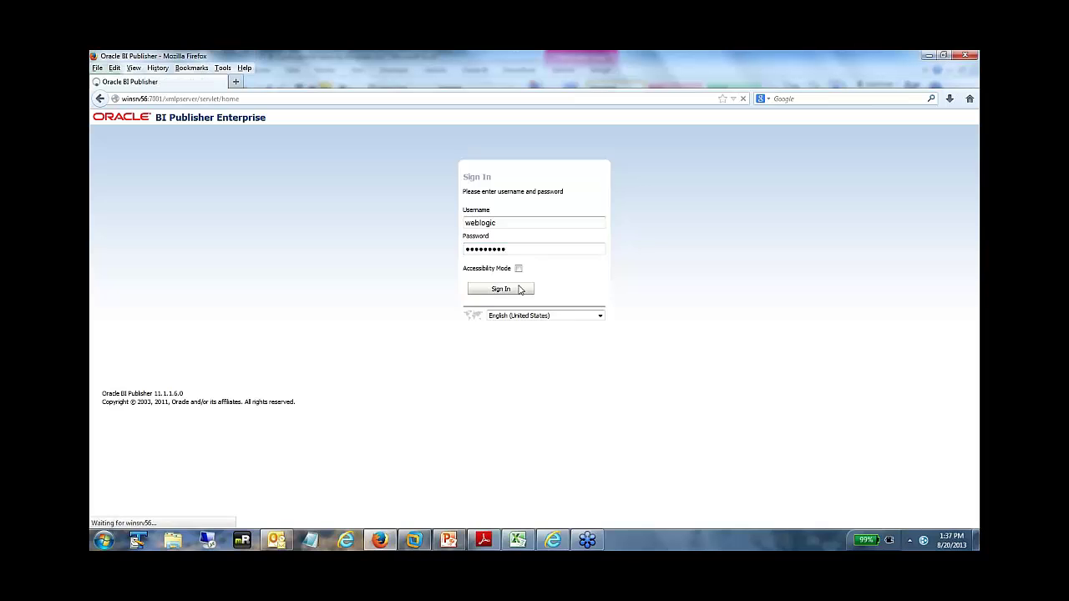
pyautogui.click(798, 132)
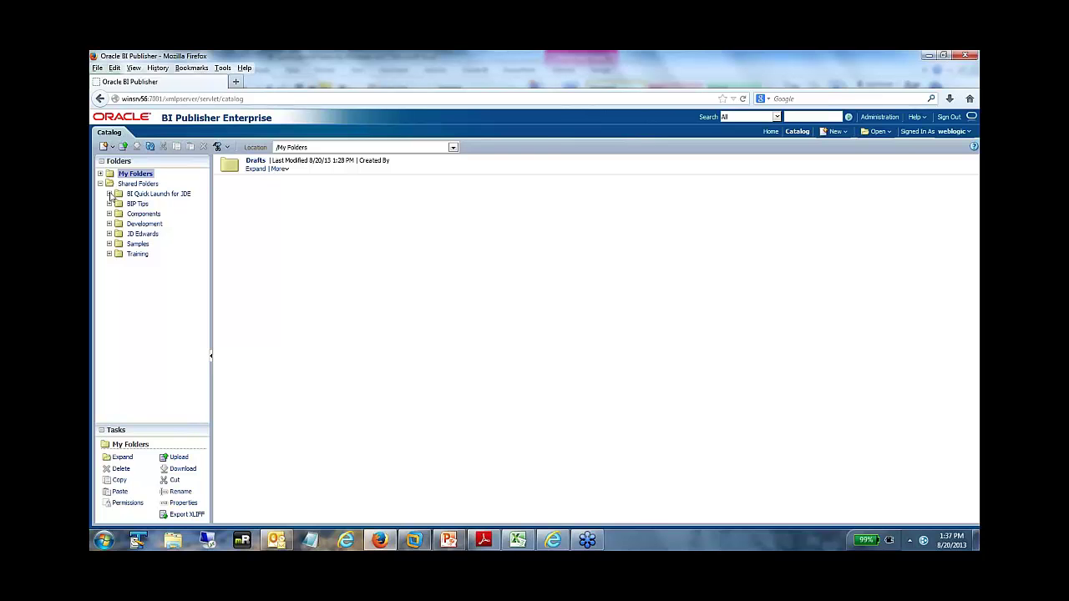
# - Expand BI Quick Launch for JDE > Data Models > Distribution and select the Sales folder
pyautogui.click(108, 193)
pyautogui.click(118, 203)
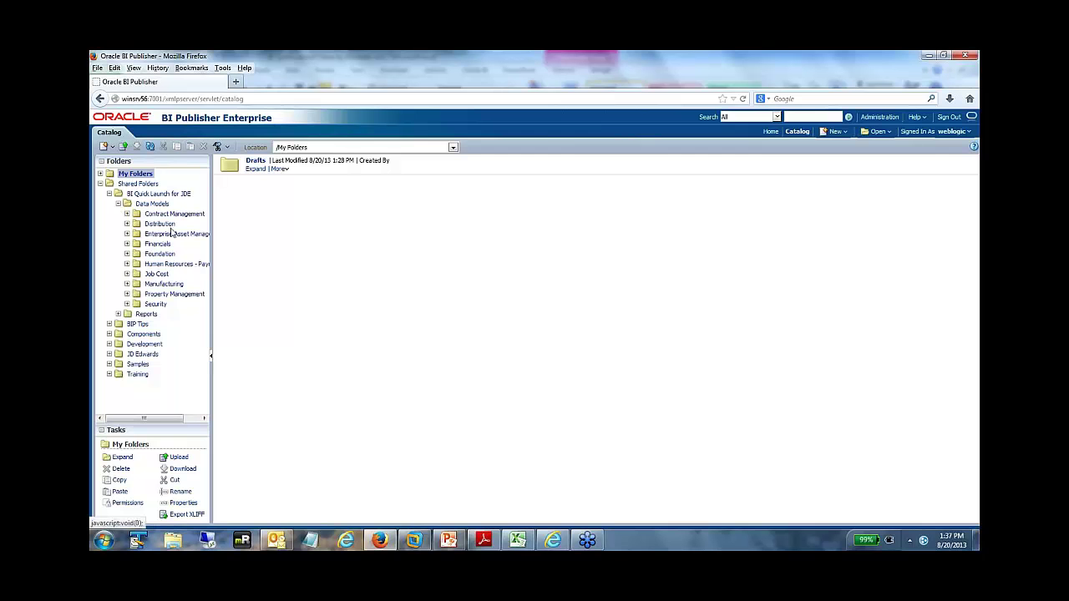
pyautogui.click(127, 224)
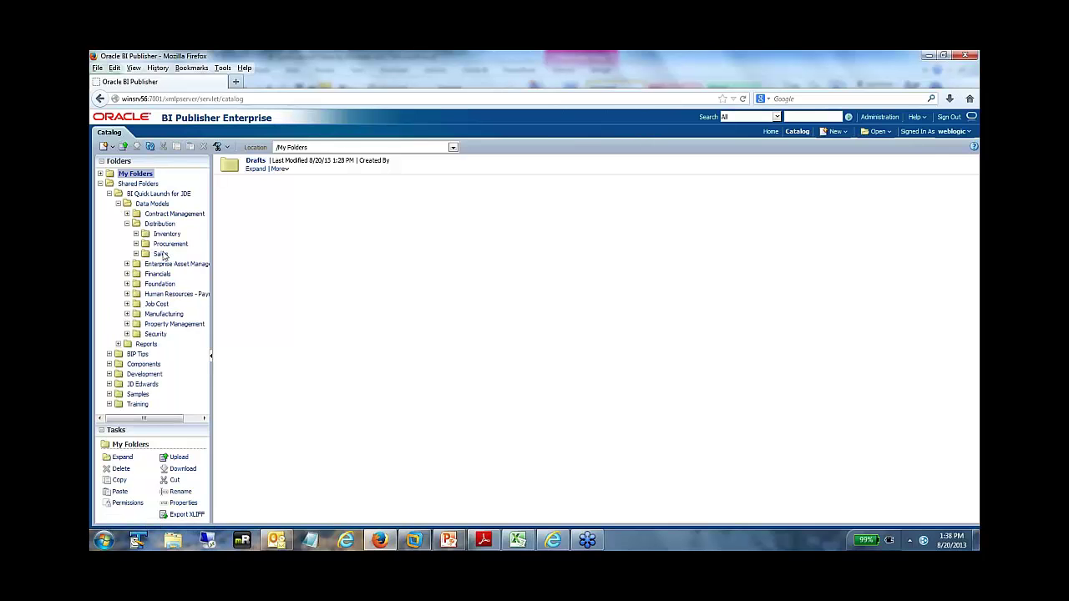
pyautogui.click(160, 254)
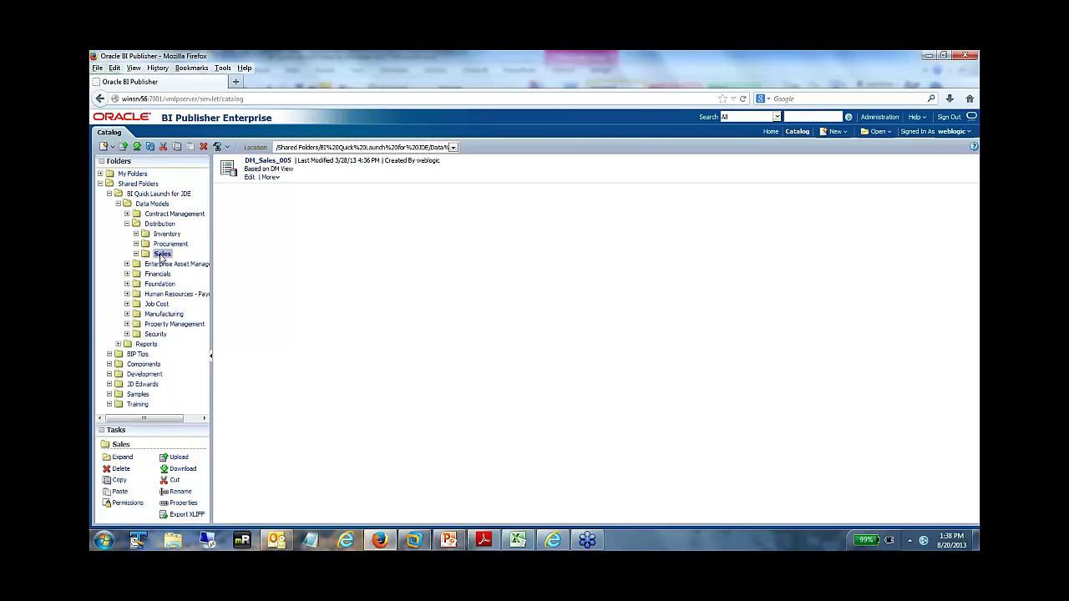
# - Edit DM_Sales_005, select its DM_SALES_005 data set, and view the Structure tab's XML tags and display names
pyautogui.click(249, 178)
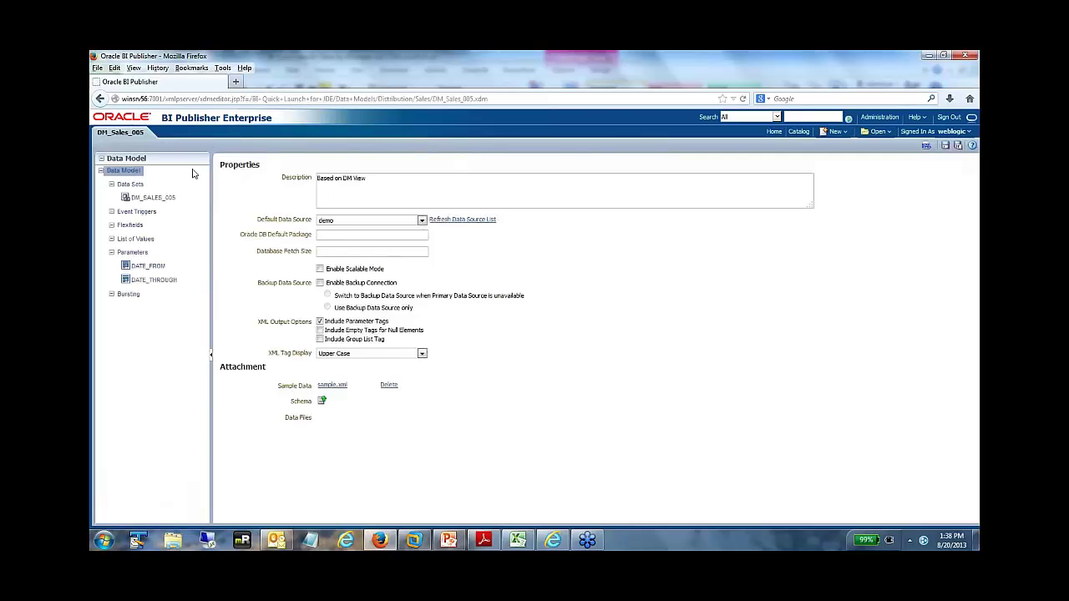
pyautogui.click(147, 199)
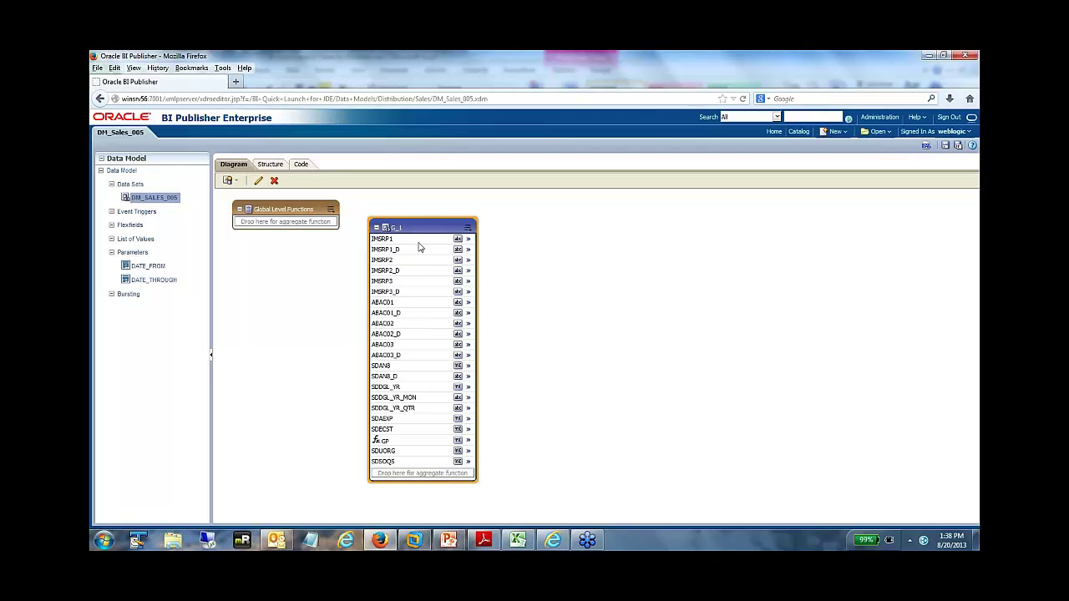
pyautogui.click(278, 166)
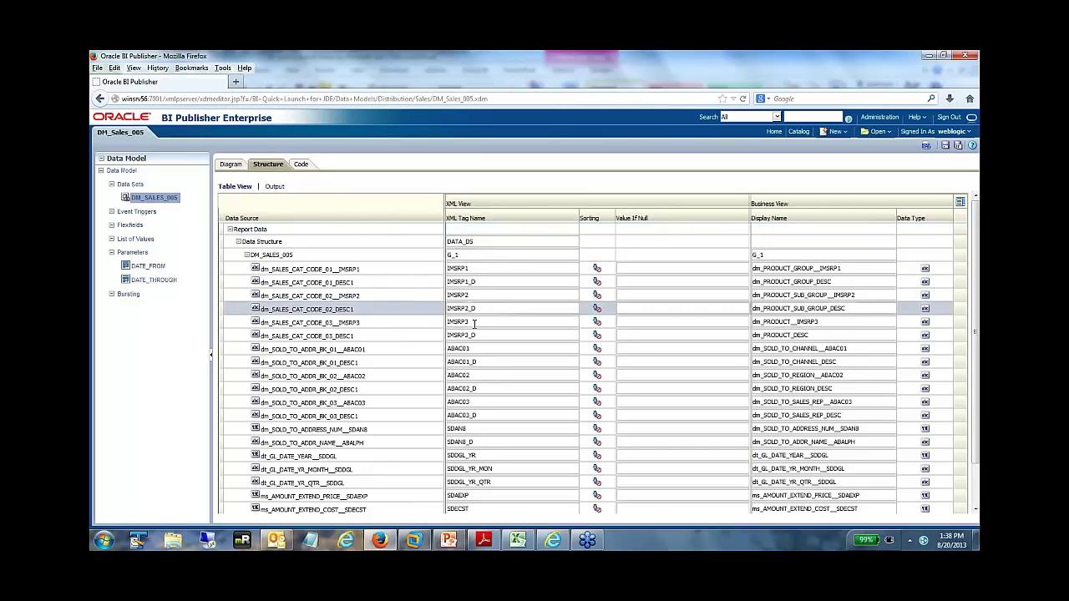
# - Scroll the DM_SALES_005 Structure fields down past GP and the unit quantities, then return to the diagram
pyautogui.scroll(-2, 470, 322)
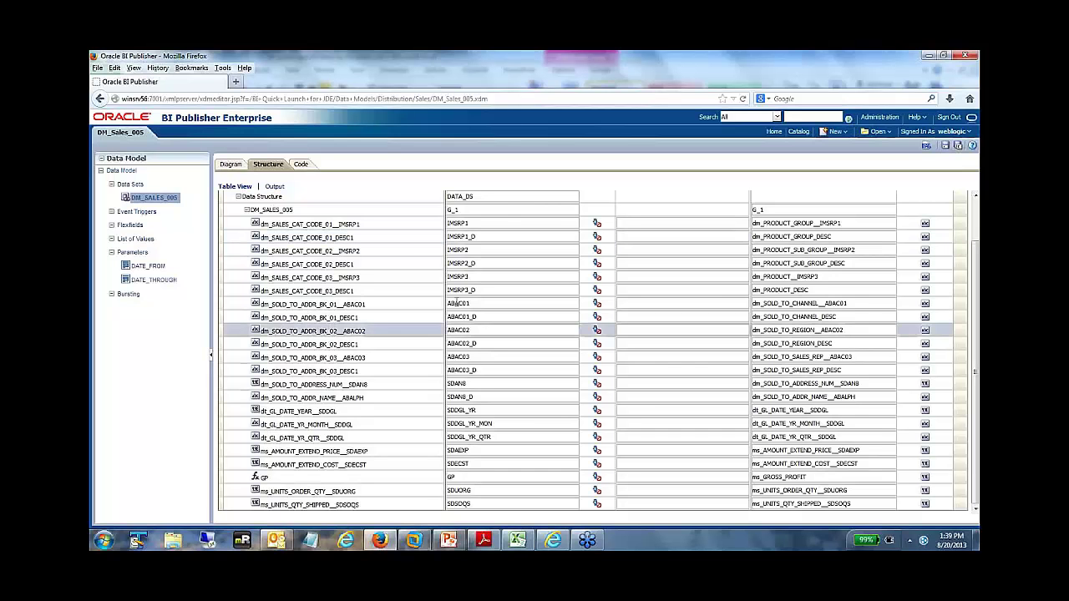
pyautogui.click(230, 165)
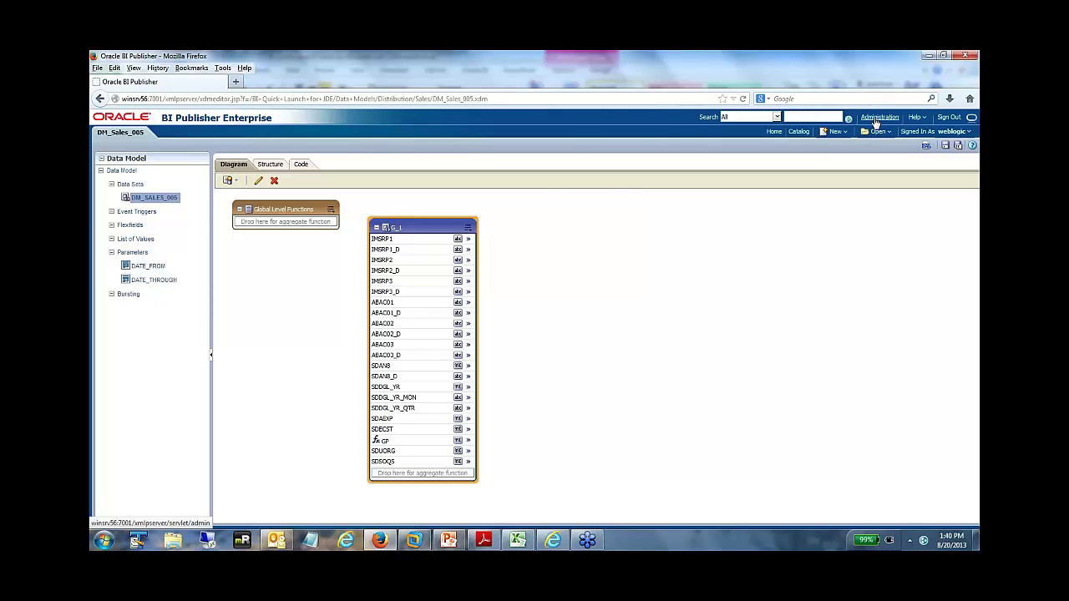
pyautogui.click(878, 119)
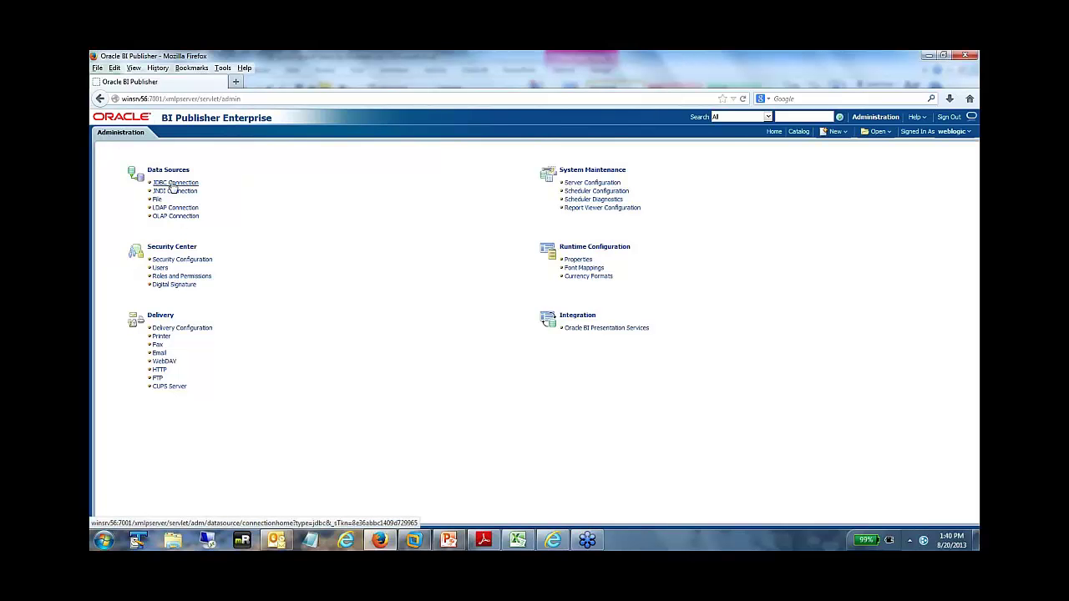
pyautogui.click(797, 132)
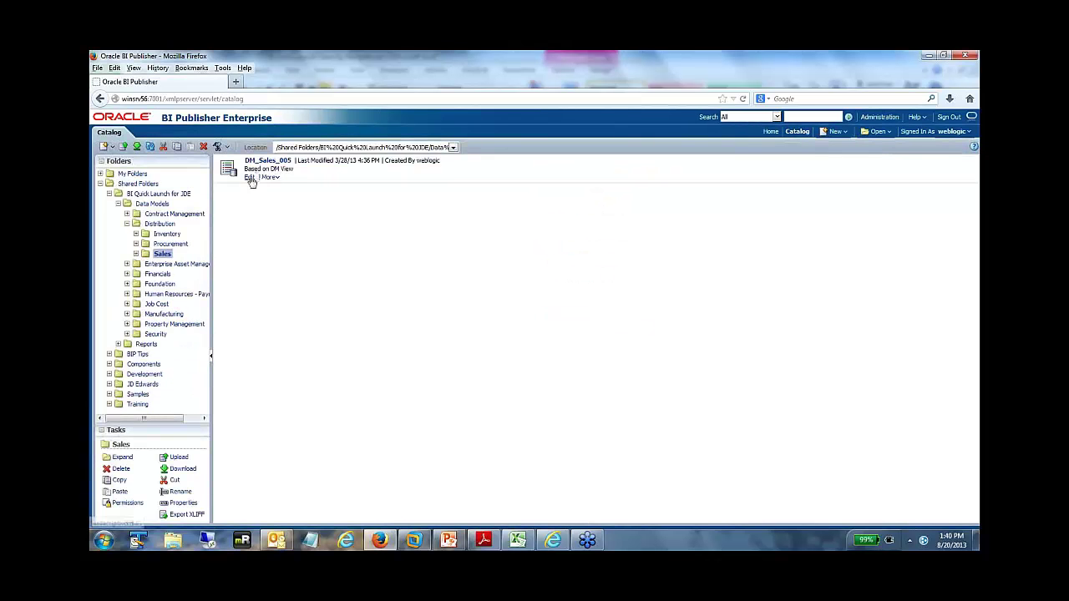
pyautogui.click(249, 178)
pyautogui.click(156, 198)
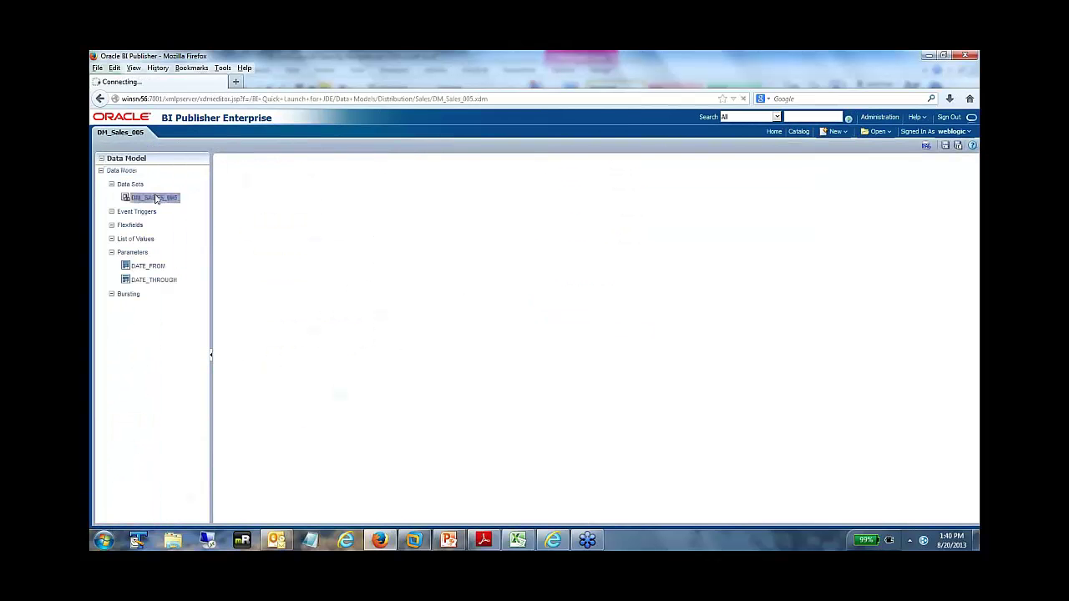
# - Generate the XML data preview for DM_Sales_005, returning 100 rows instead of 5
pyautogui.click(925, 147)
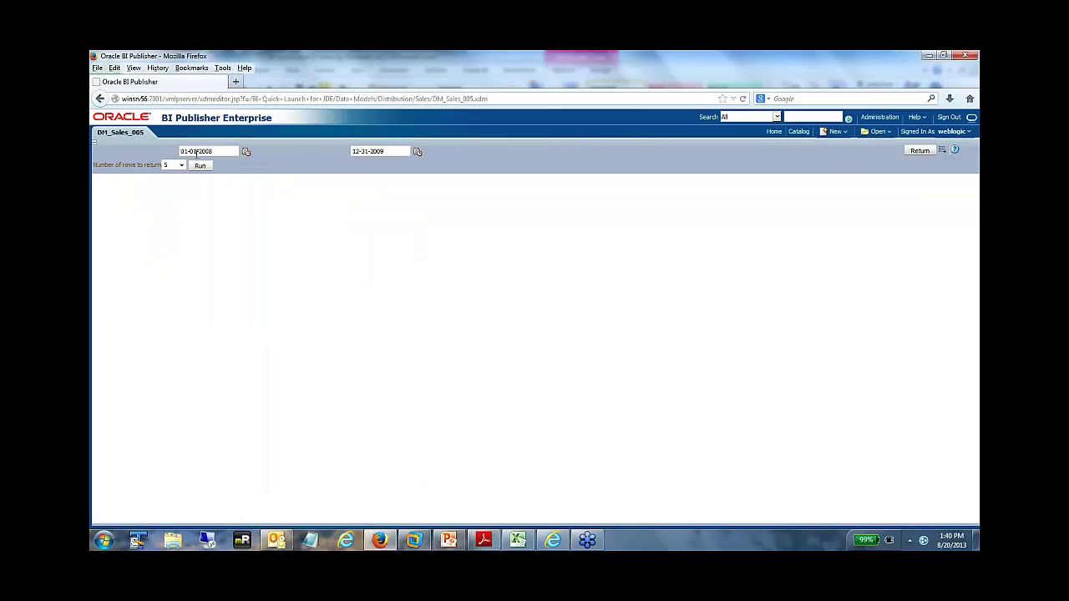
pyautogui.click(201, 169)
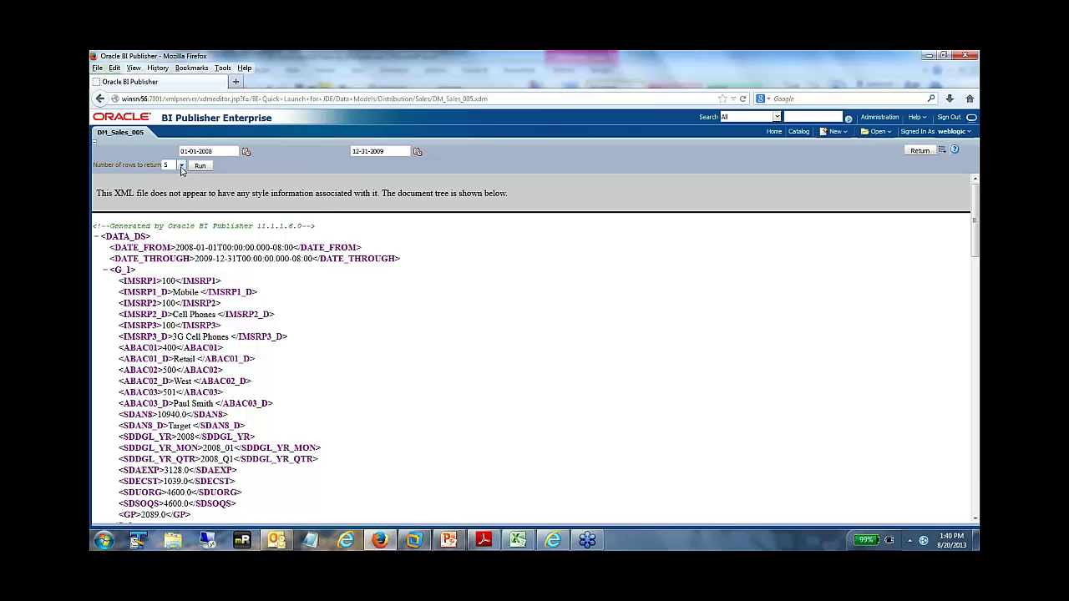
pyautogui.click(182, 166)
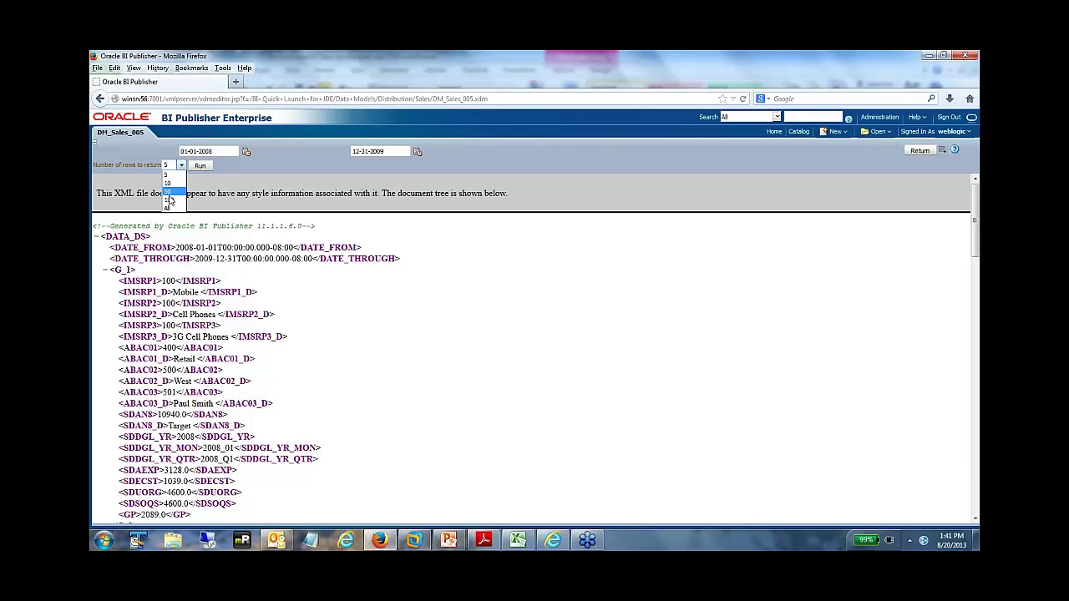
pyautogui.click(170, 199)
pyautogui.click(203, 166)
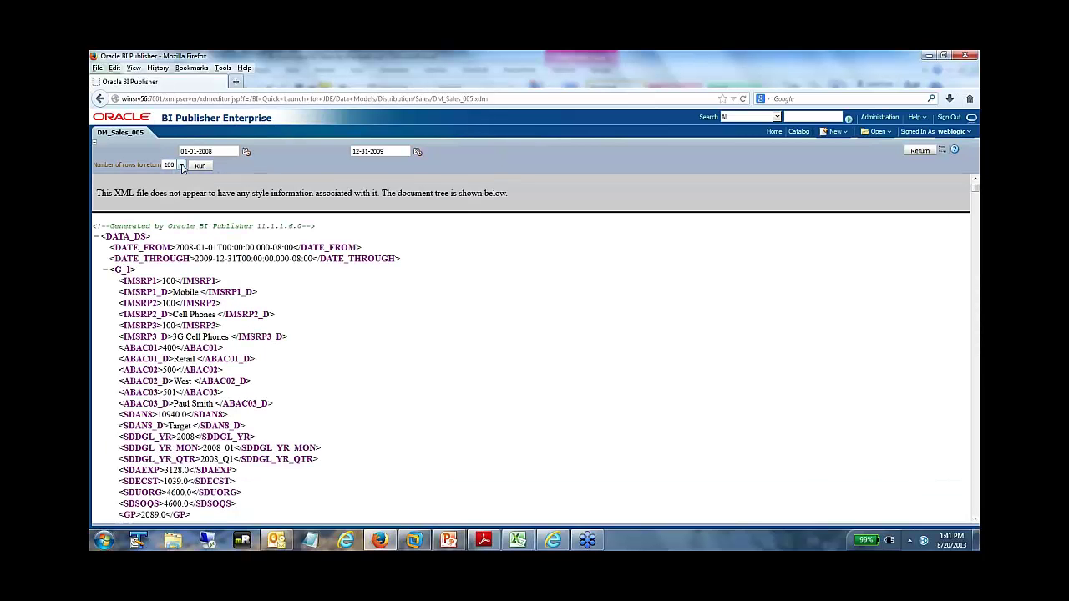
# - Keep 100 rows and save the generated XML as sample data
pyautogui.click(182, 165)
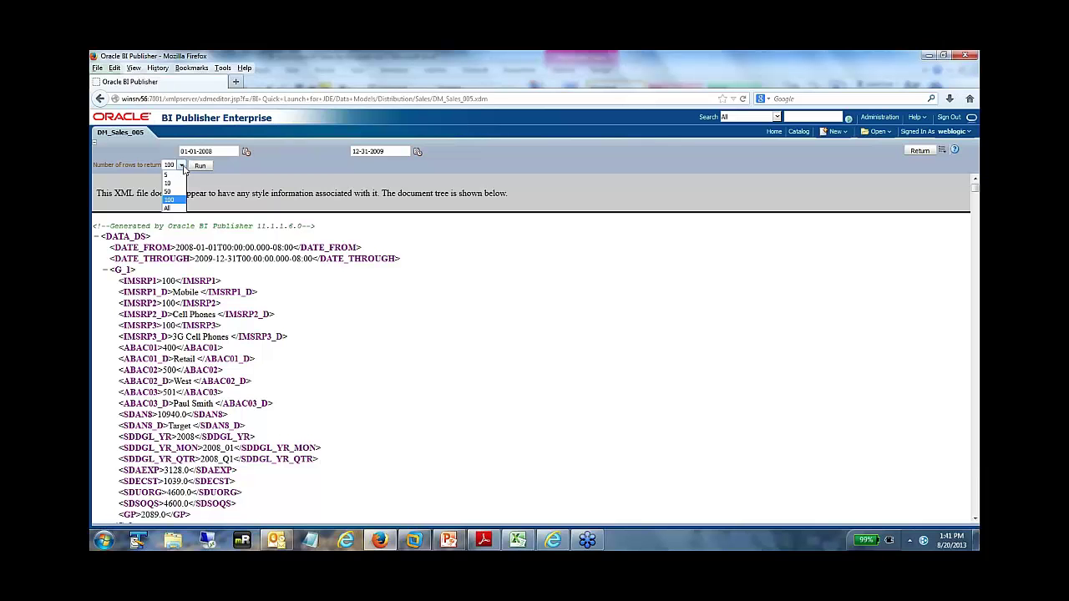
pyautogui.click(244, 171)
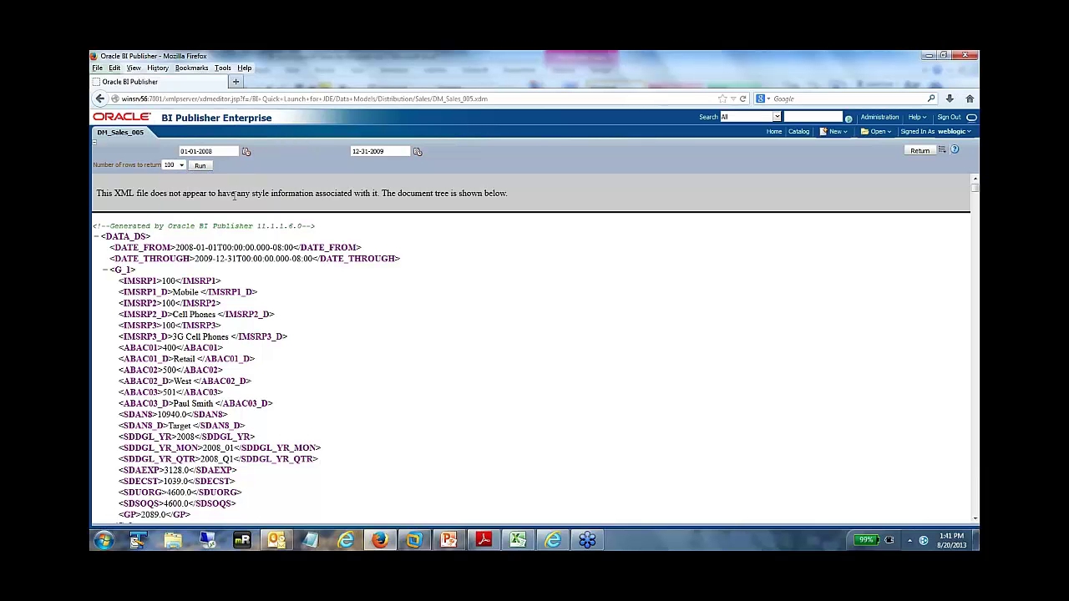
pyautogui.scroll(-8, 314, 354)
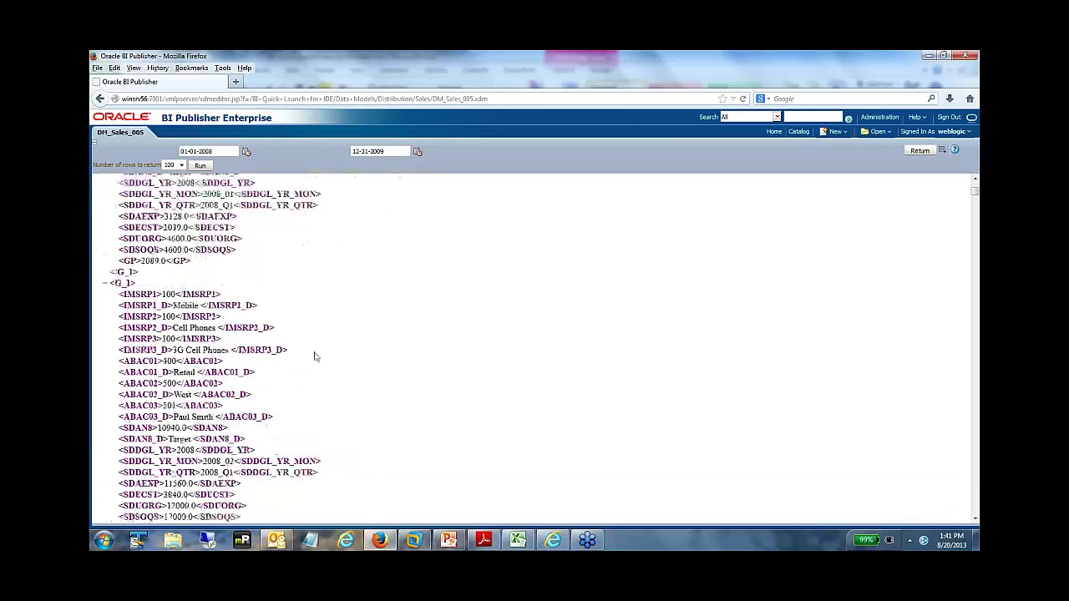
pyautogui.scroll(8, 311, 354)
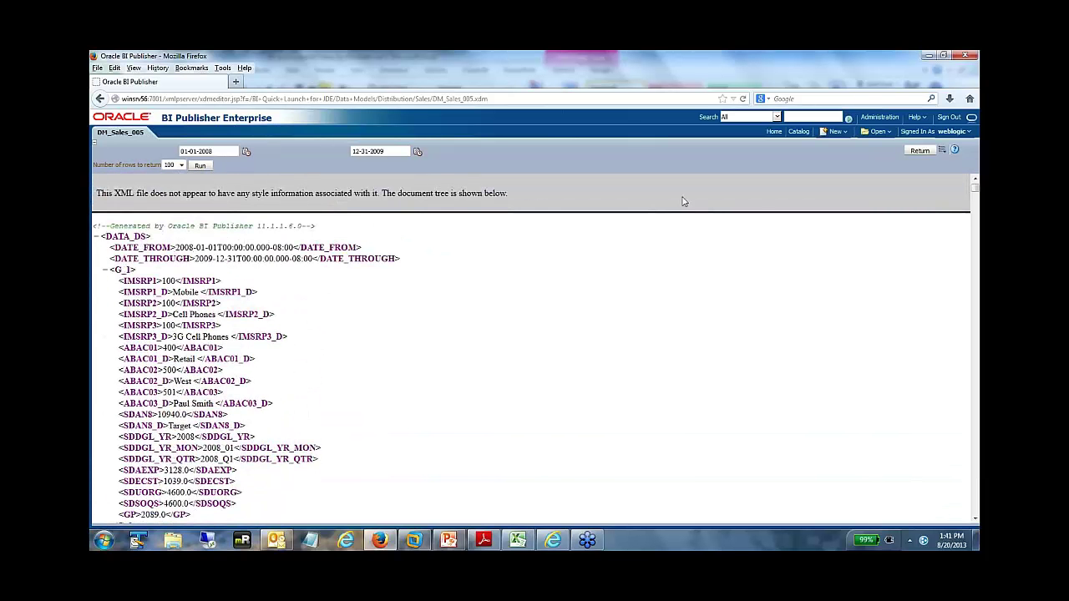
pyautogui.click(941, 150)
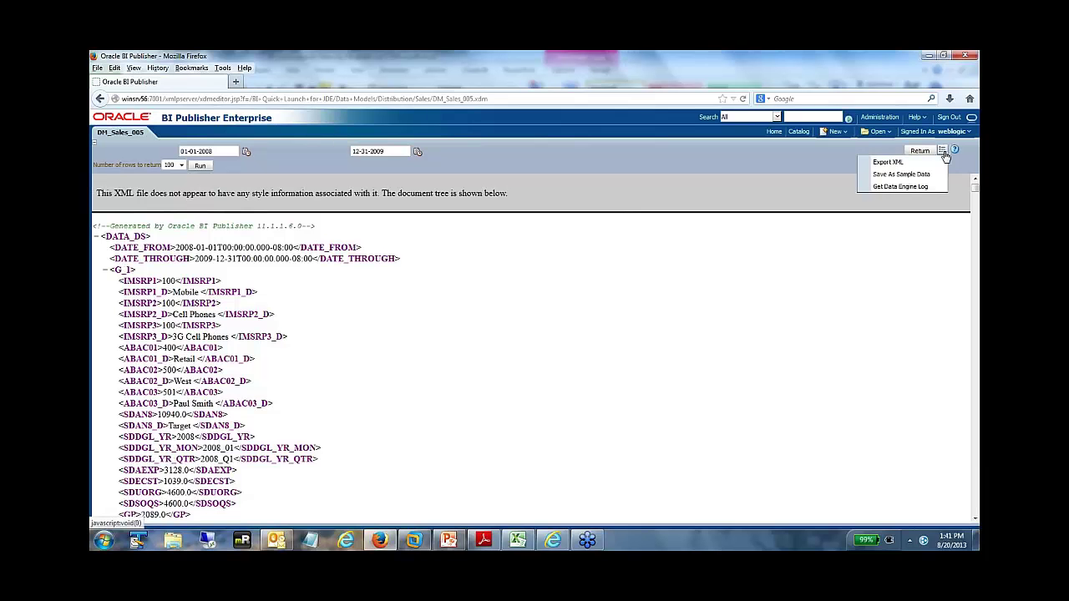
pyautogui.click(903, 175)
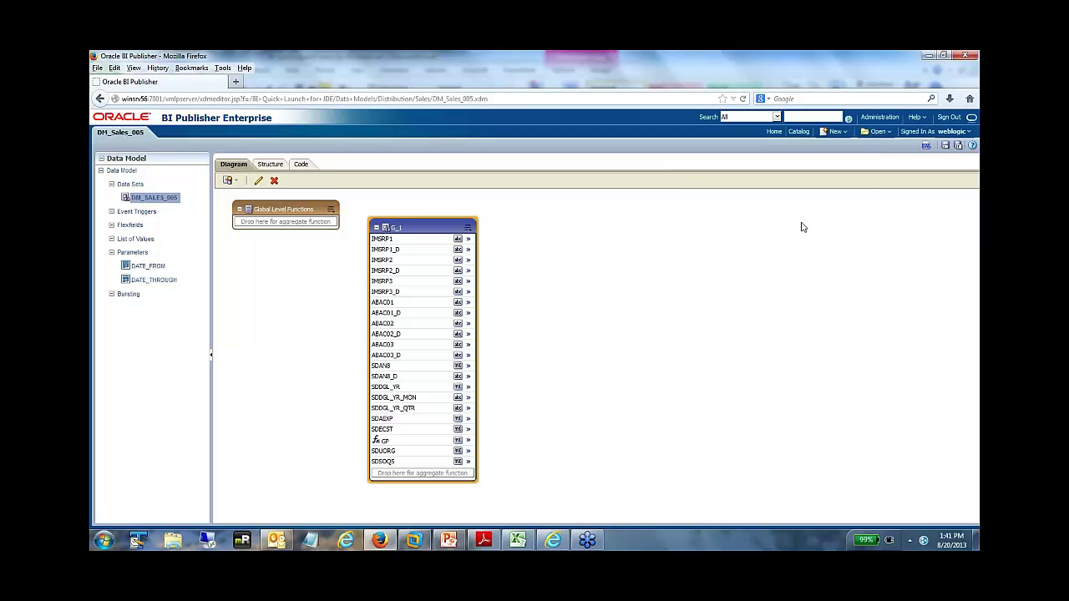
# - Save DM_Sales_005 and list the four General Accounting data models under Financials in the catalog
pyautogui.click(945, 145)
pyautogui.click(799, 131)
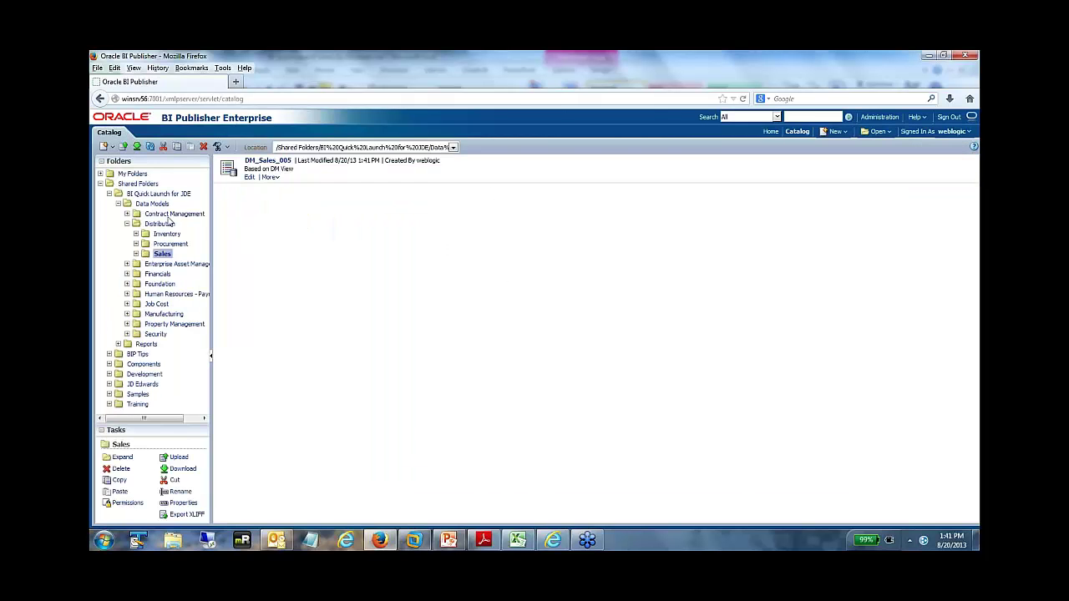
pyautogui.click(126, 274)
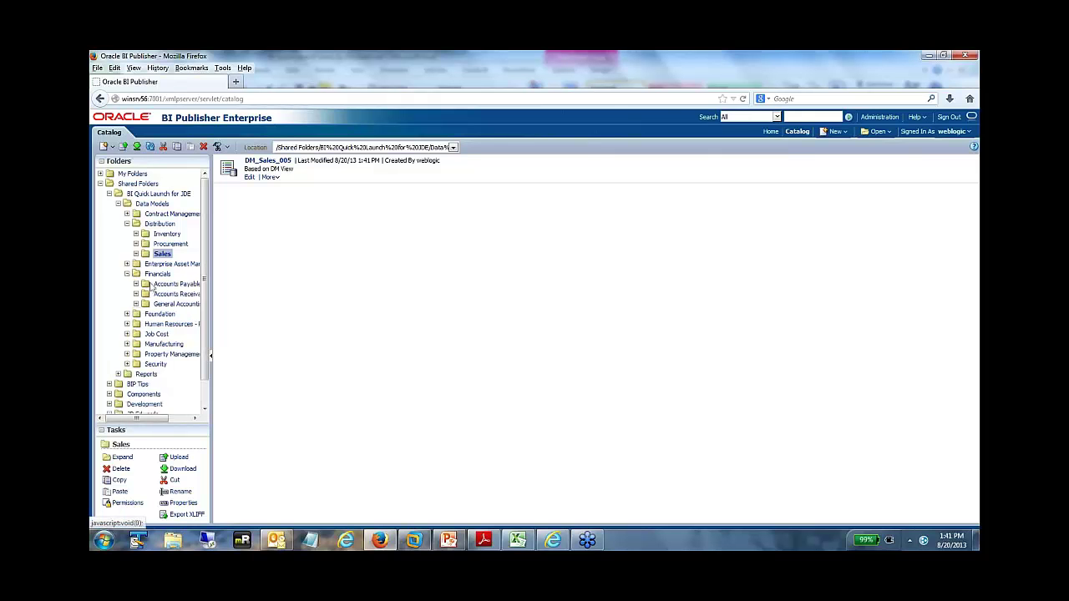
pyautogui.click(177, 305)
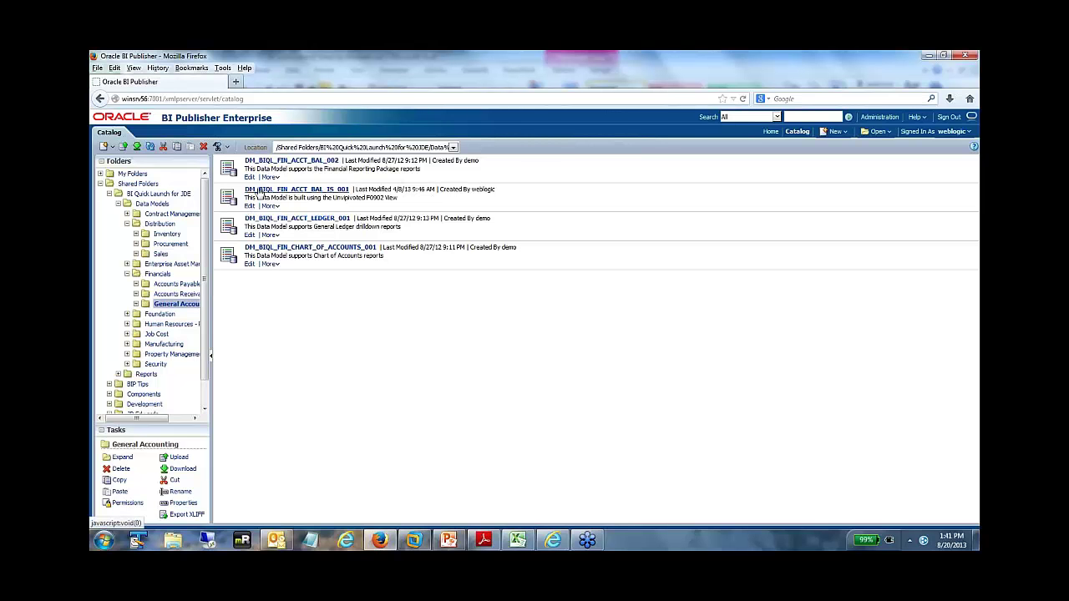
# - Open DM_BIQL_FIN_ACCT_BAL_002's data set and browse its G_1, G_2 and G_3 columns, then switch to PowerPoint
pyautogui.click(249, 178)
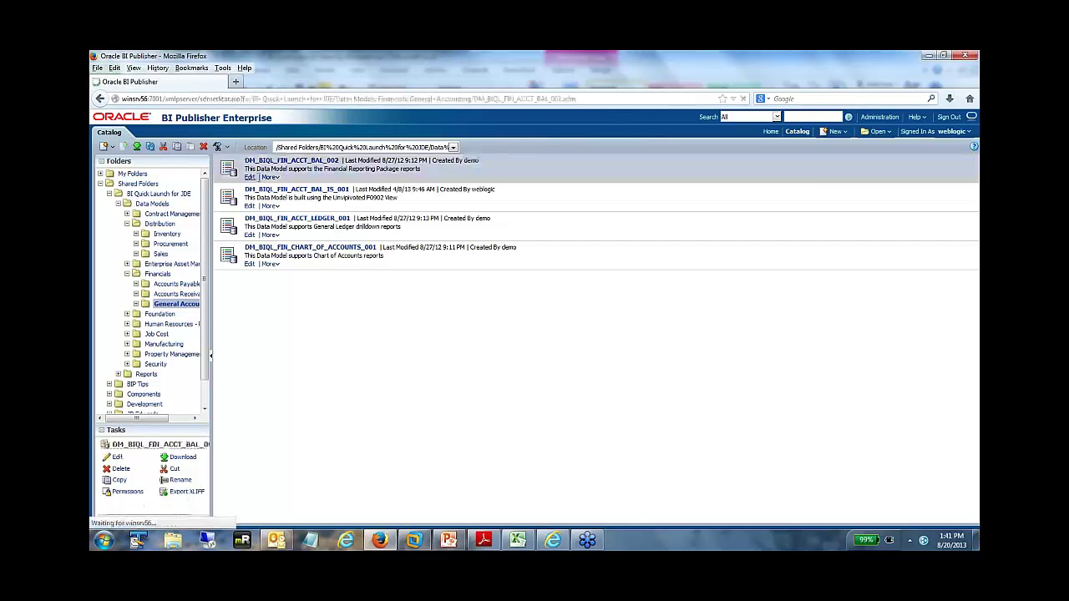
pyautogui.click(175, 199)
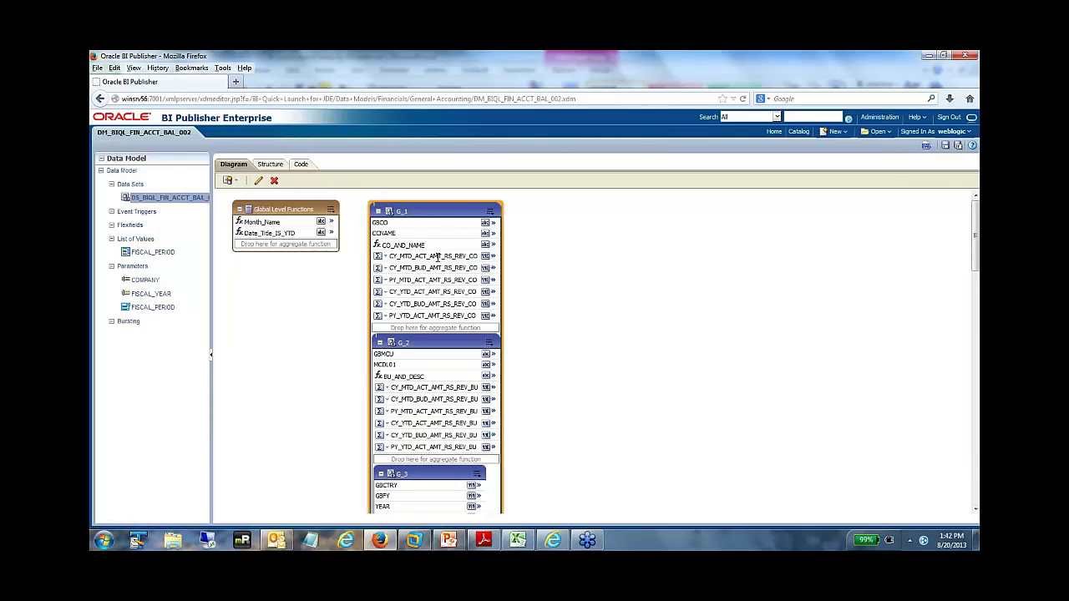
pyautogui.scroll(-3, 420, 347)
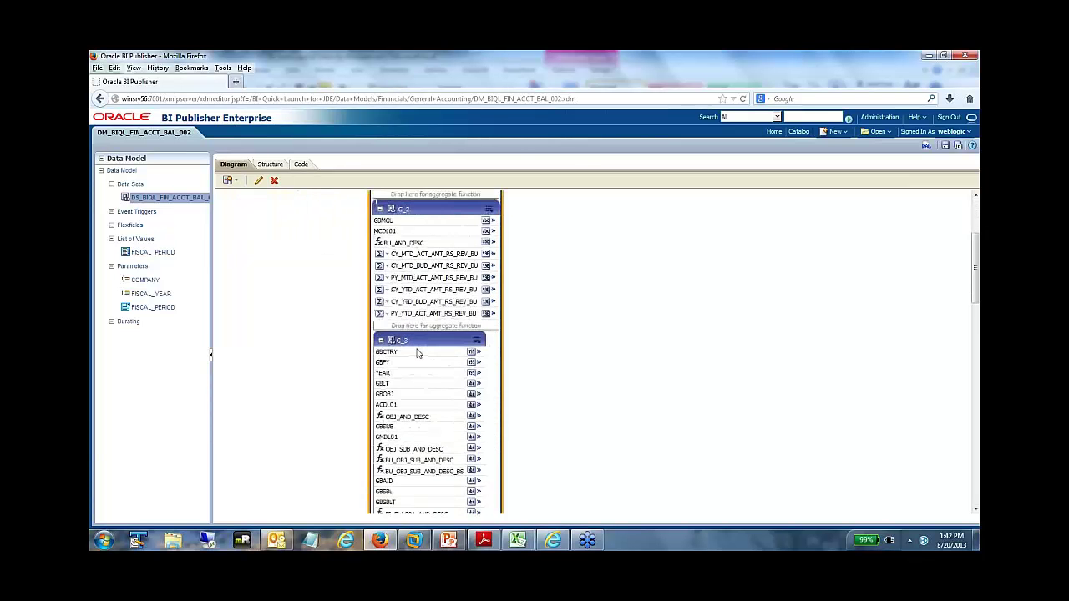
pyautogui.scroll(-3, 419, 353)
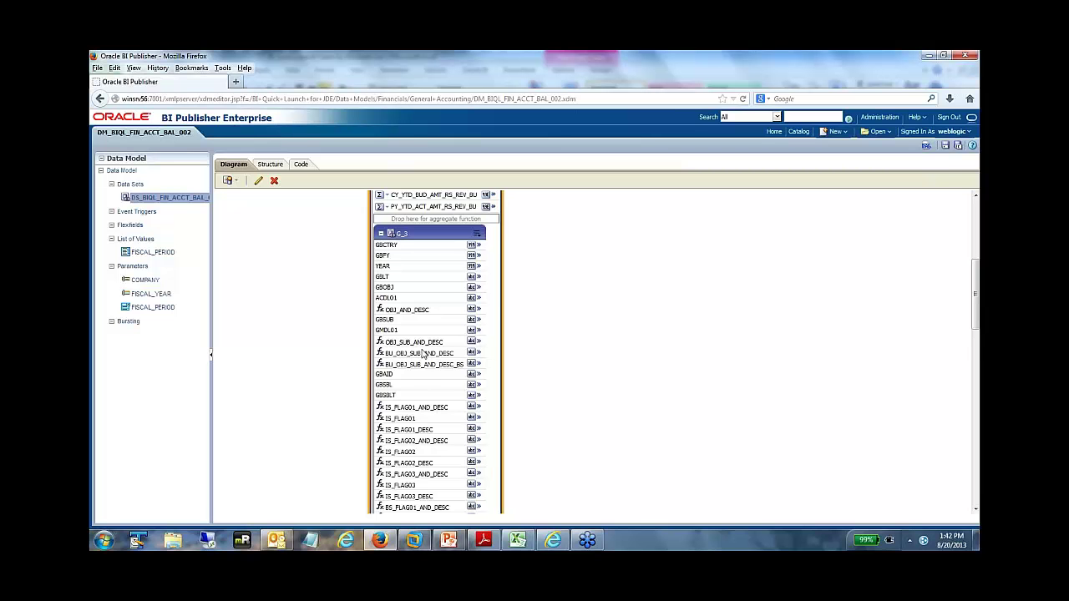
pyautogui.scroll(-8, 430, 372)
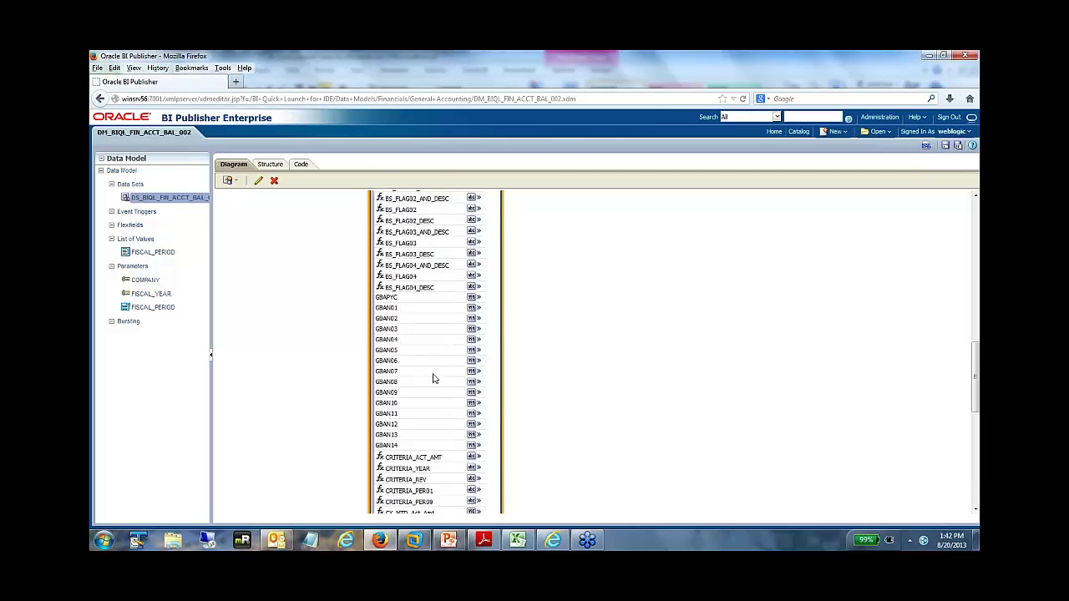
pyautogui.scroll(-10, 432, 379)
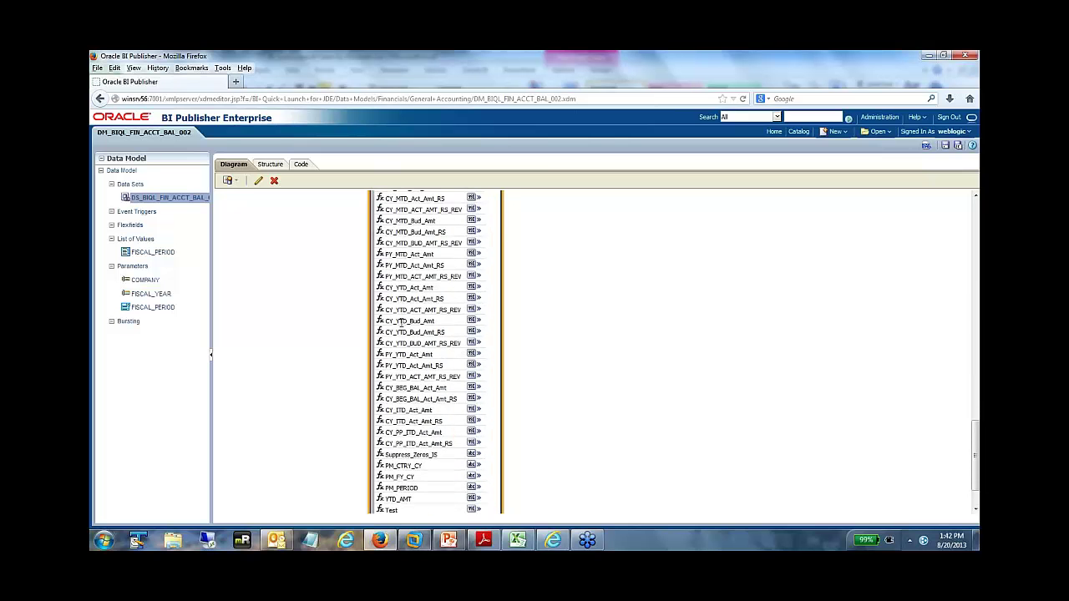
pyautogui.scroll(-3, 400, 321)
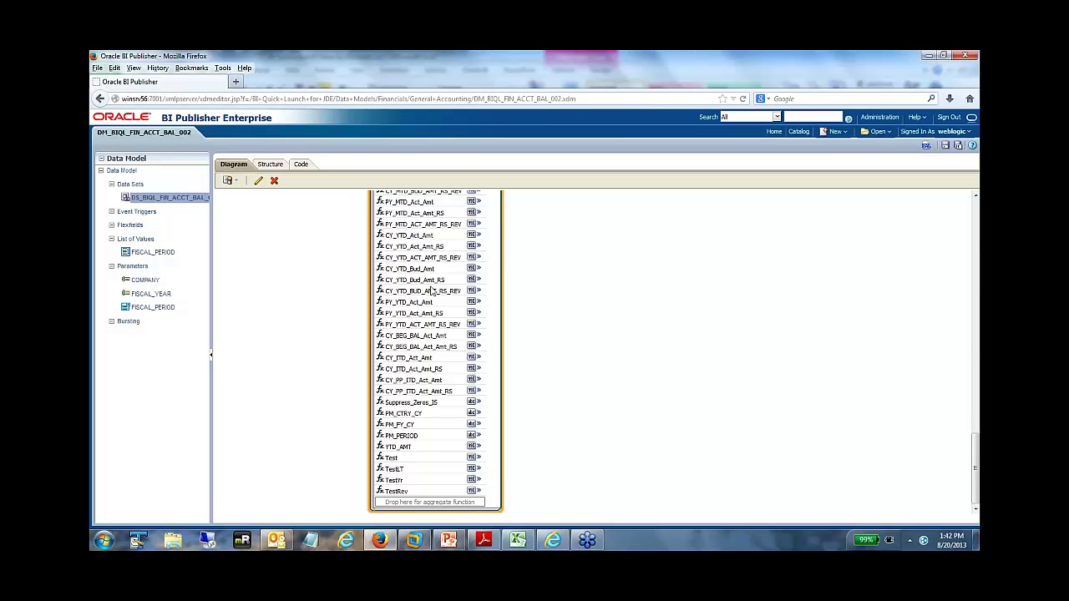
pyautogui.scroll(15, 432, 289)
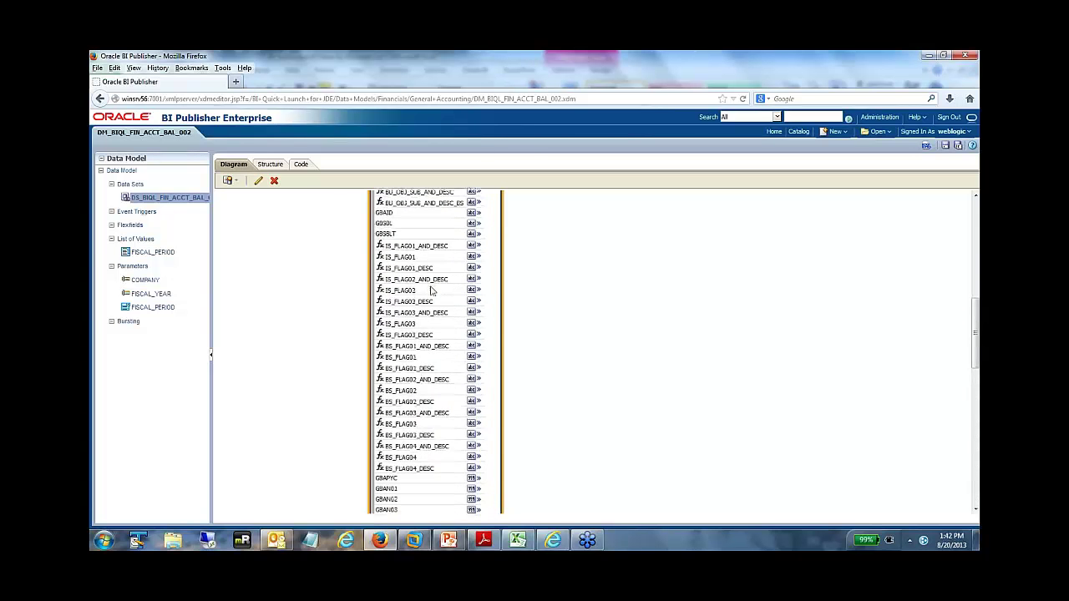
pyautogui.scroll(5, 267, 250)
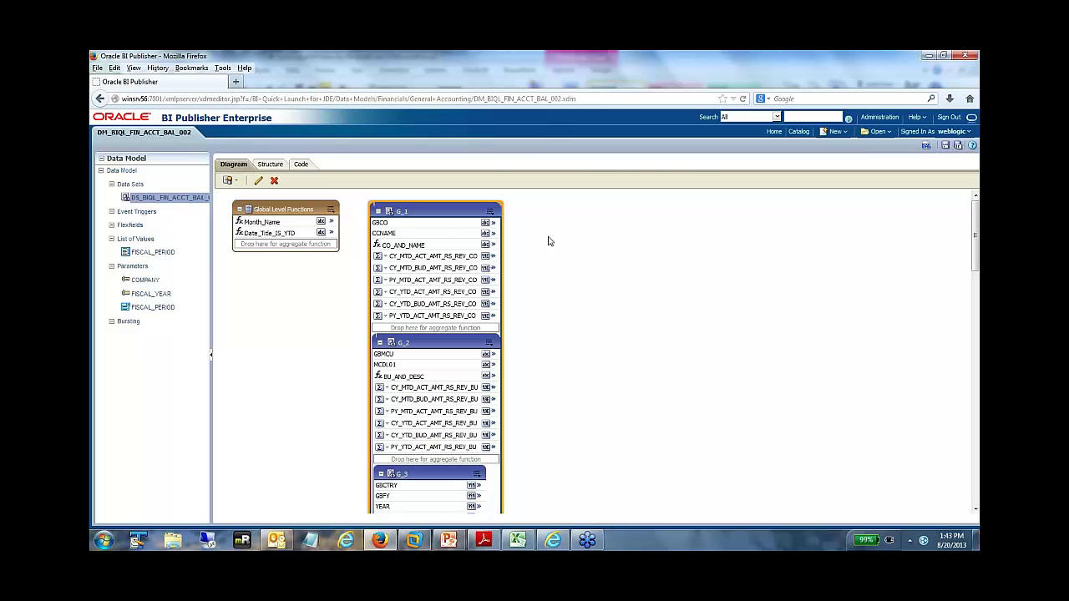
pyautogui.click(448, 541)
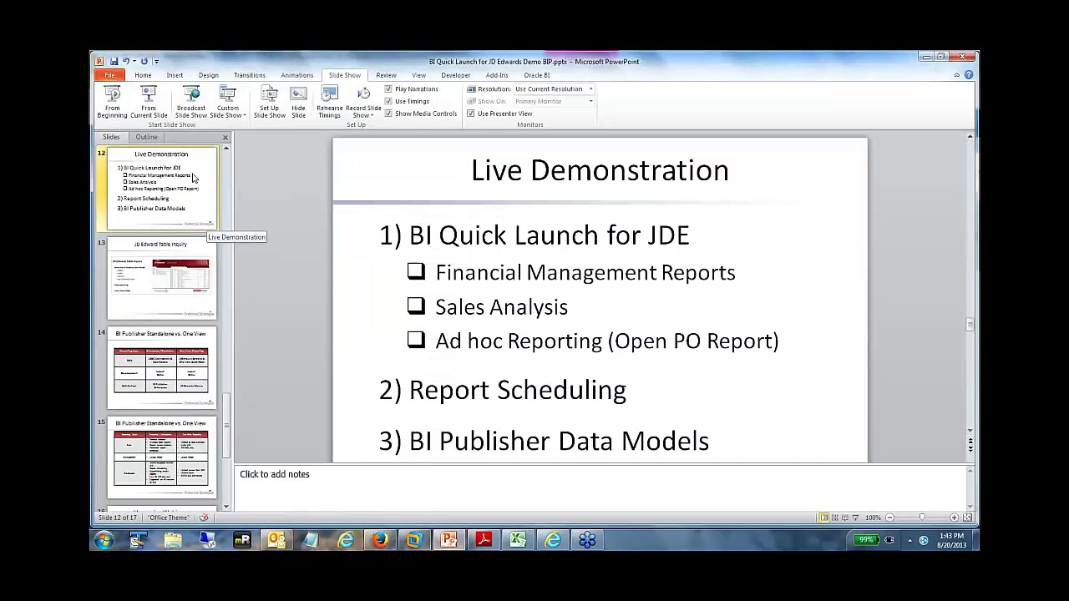
# - Start the slide show from Live Demonstration and advance to the JD Edward Table Inquiry slide
pyautogui.click(151, 104)
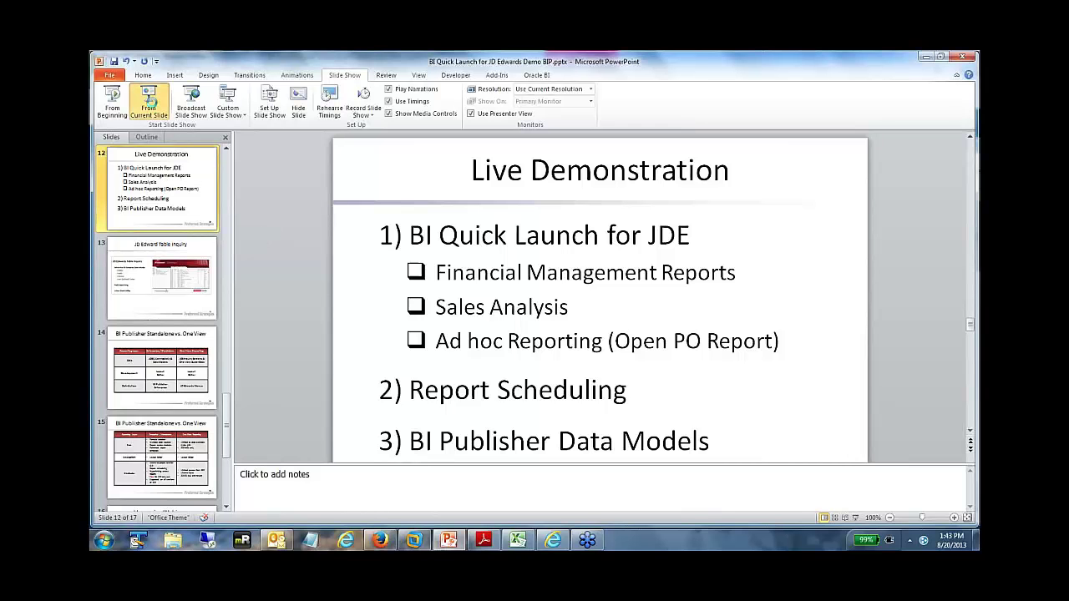
pyautogui.press('Right')
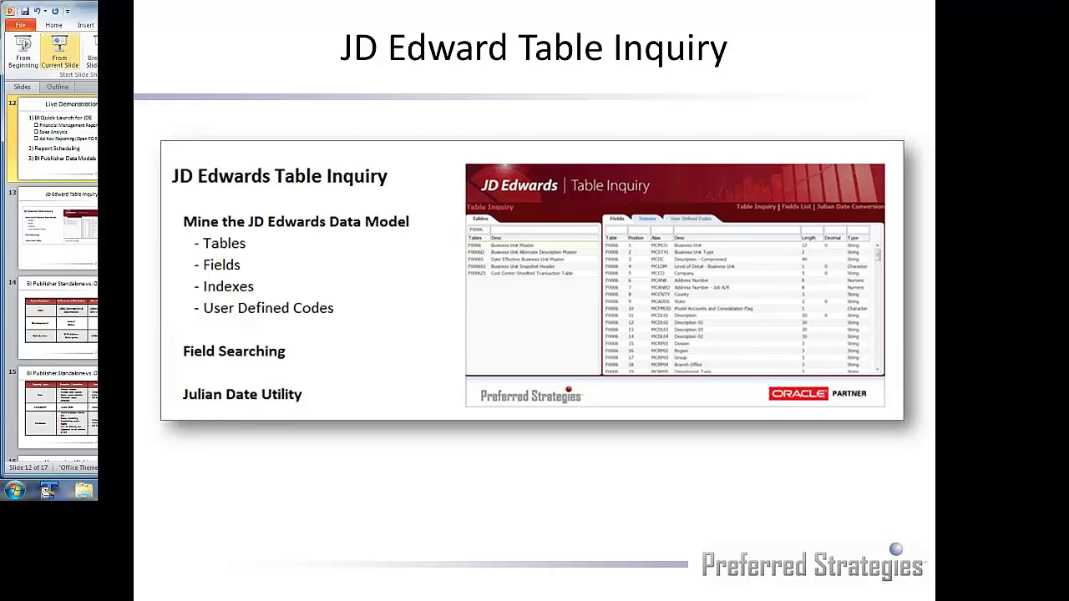